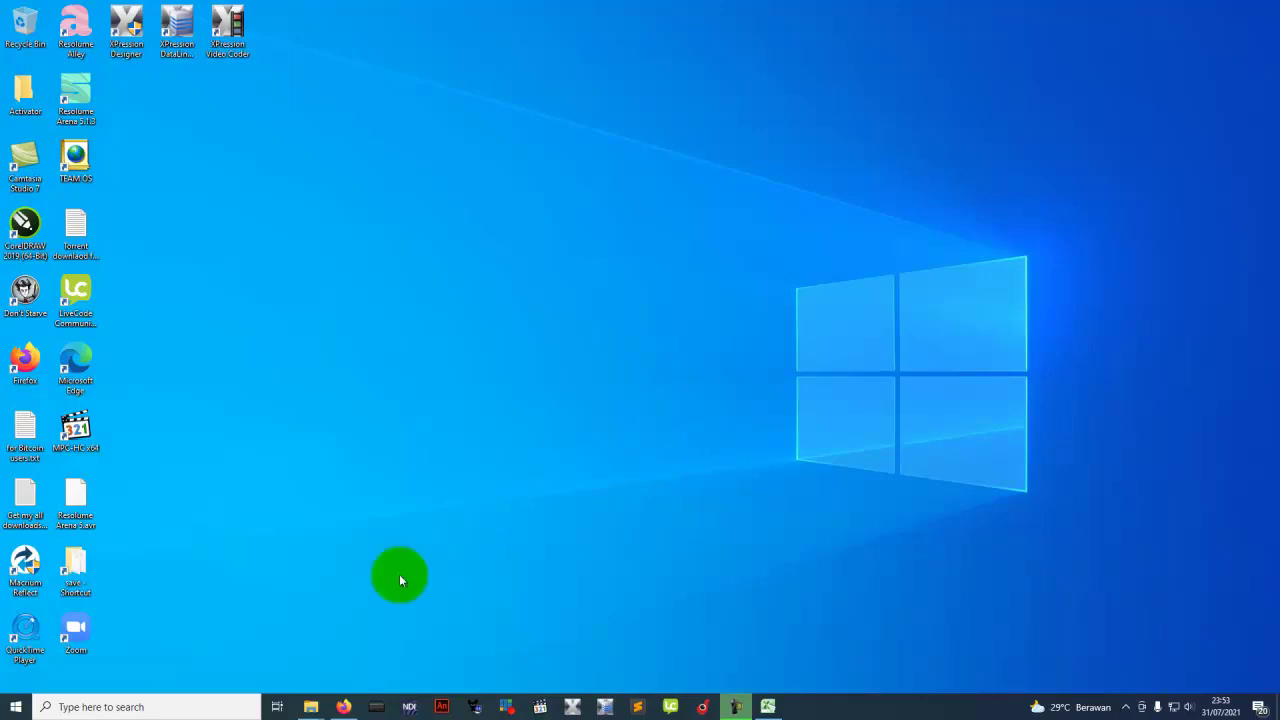
Step: Open the Draco Soccer Xpression Version 2 - Sulangkar folder, highlight Image Coach through Xpression, and launch Draco Soccer Xpression Beta Version.exe
mouse_move(311, 705)
click(357, 660)
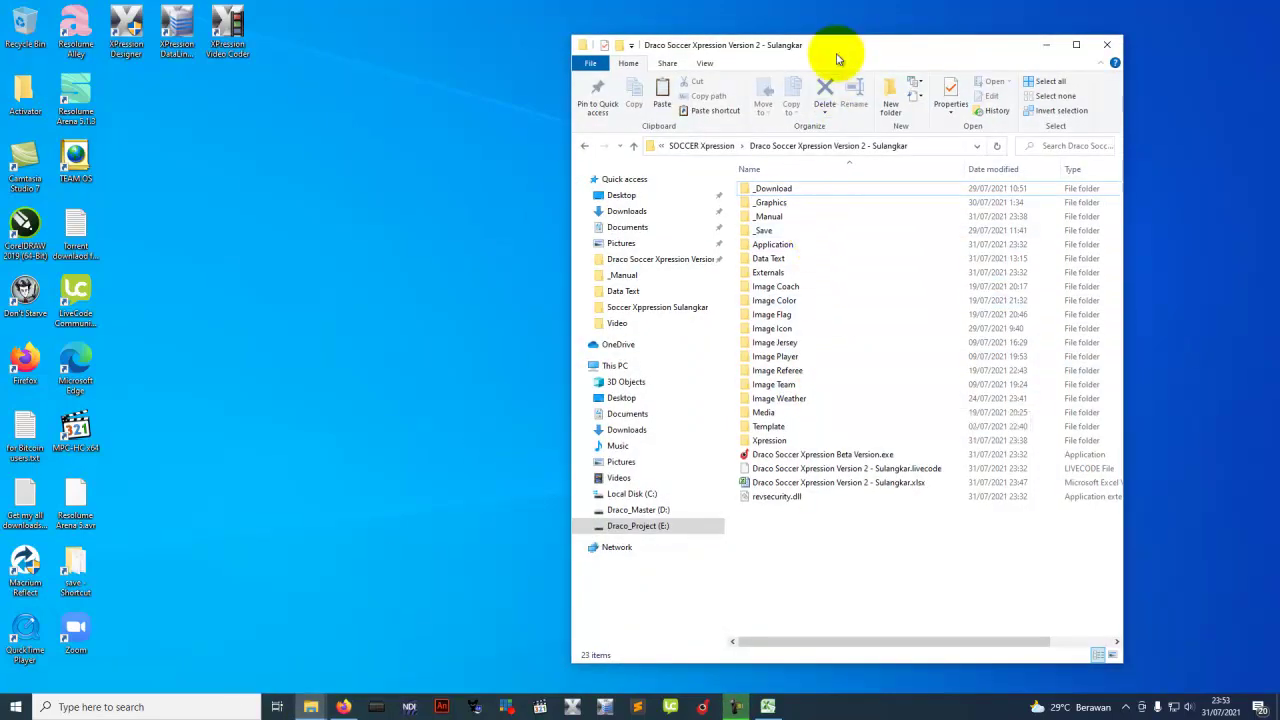
drag(837, 49, 817, 43)
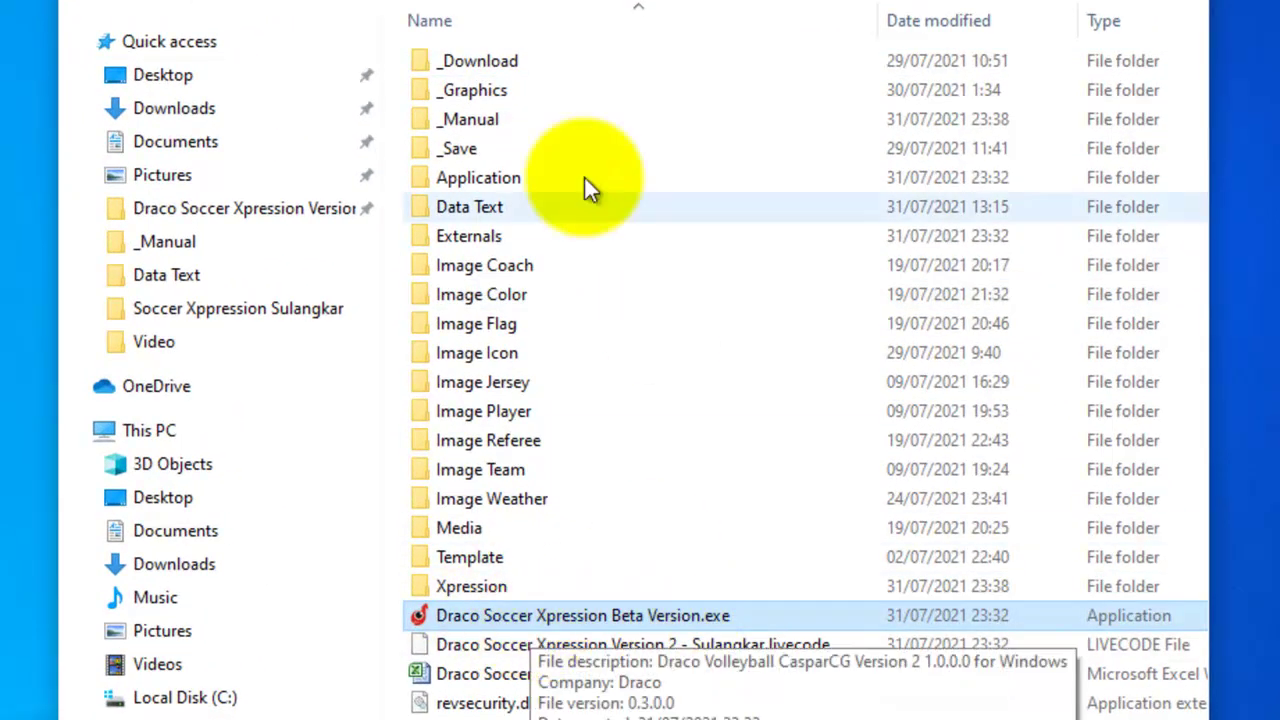
click(487, 265)
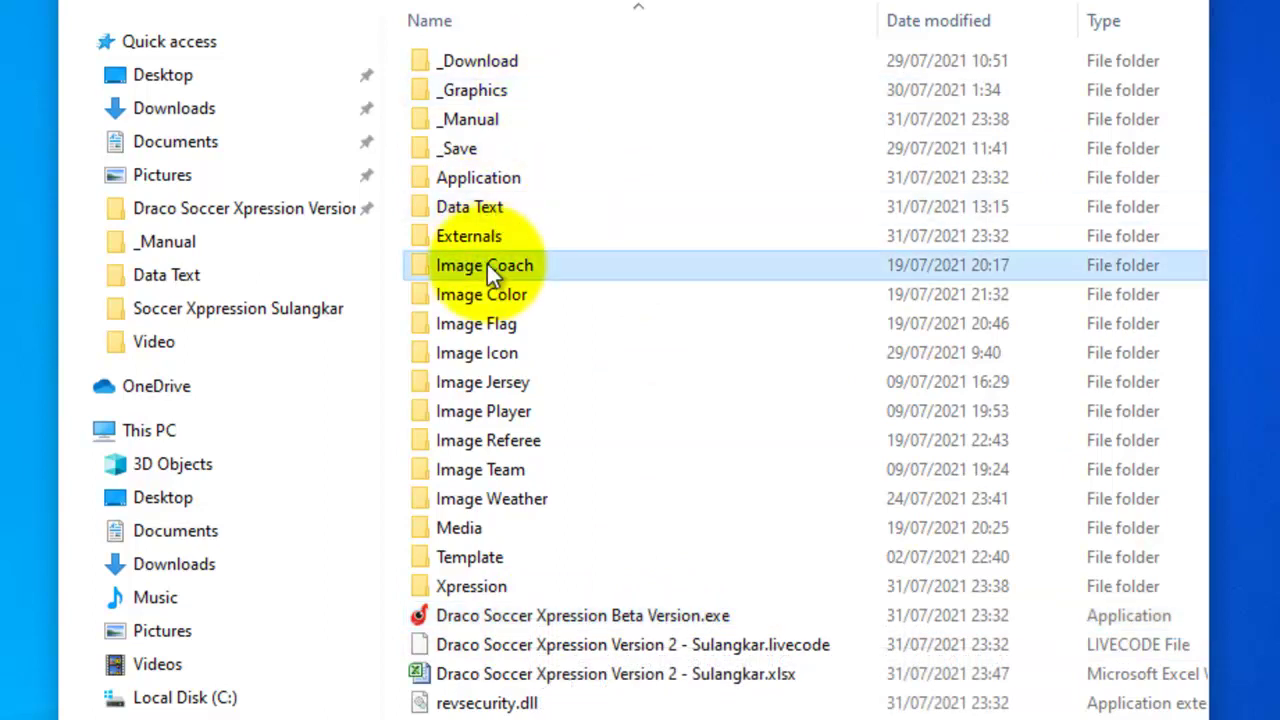
shift+click(480, 582)
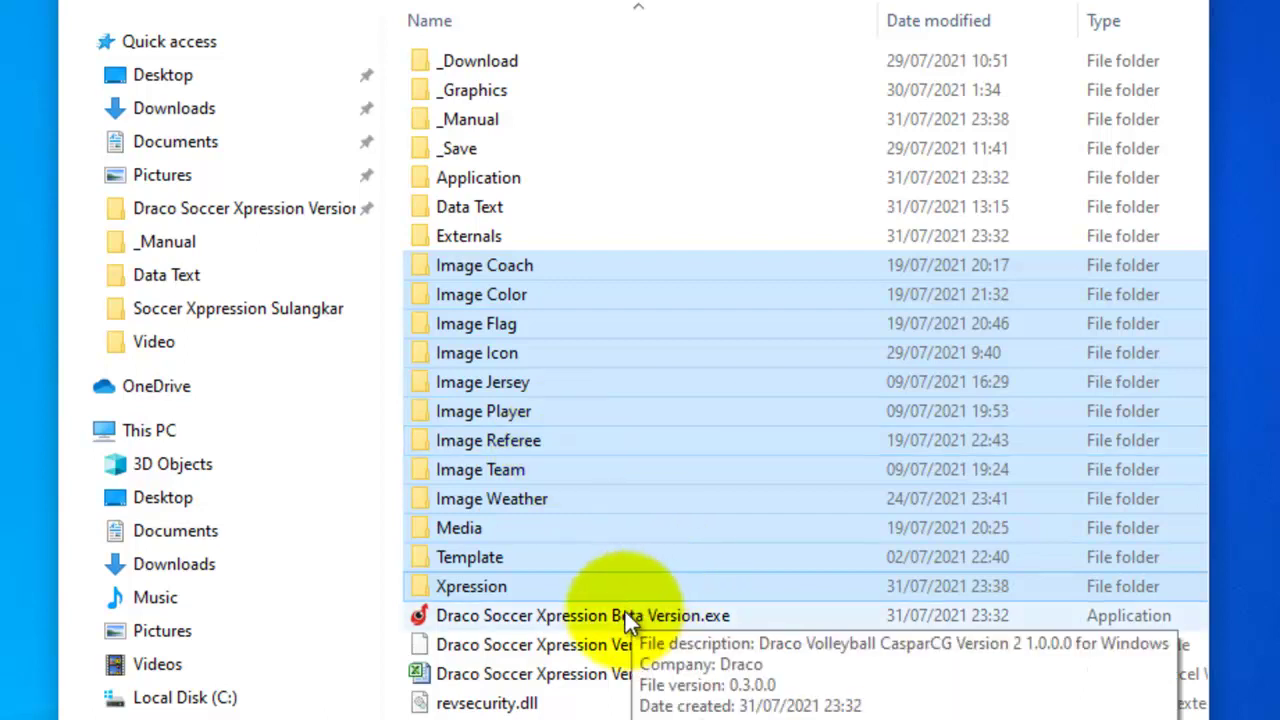
double_click(575, 615)
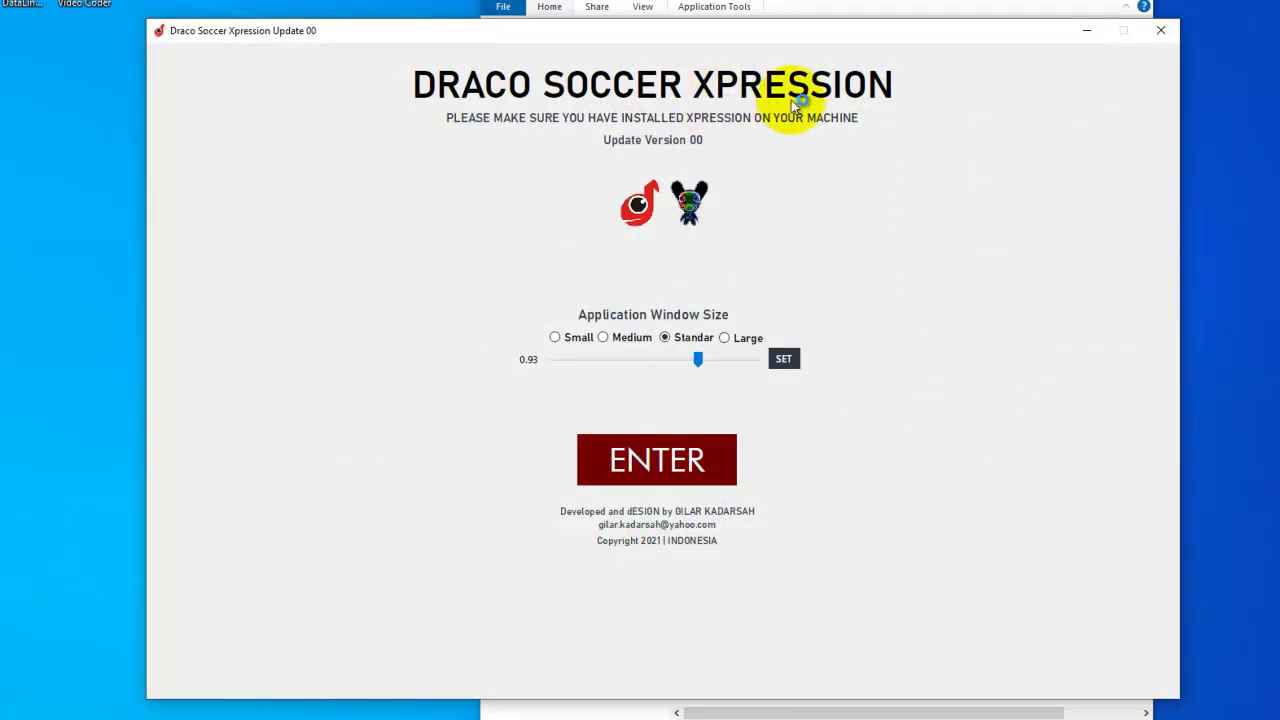
Step: Minimize Draco and launch XPression DataLinq Server, making its window taller and moving it toward the middle of the desktop
click(1086, 31)
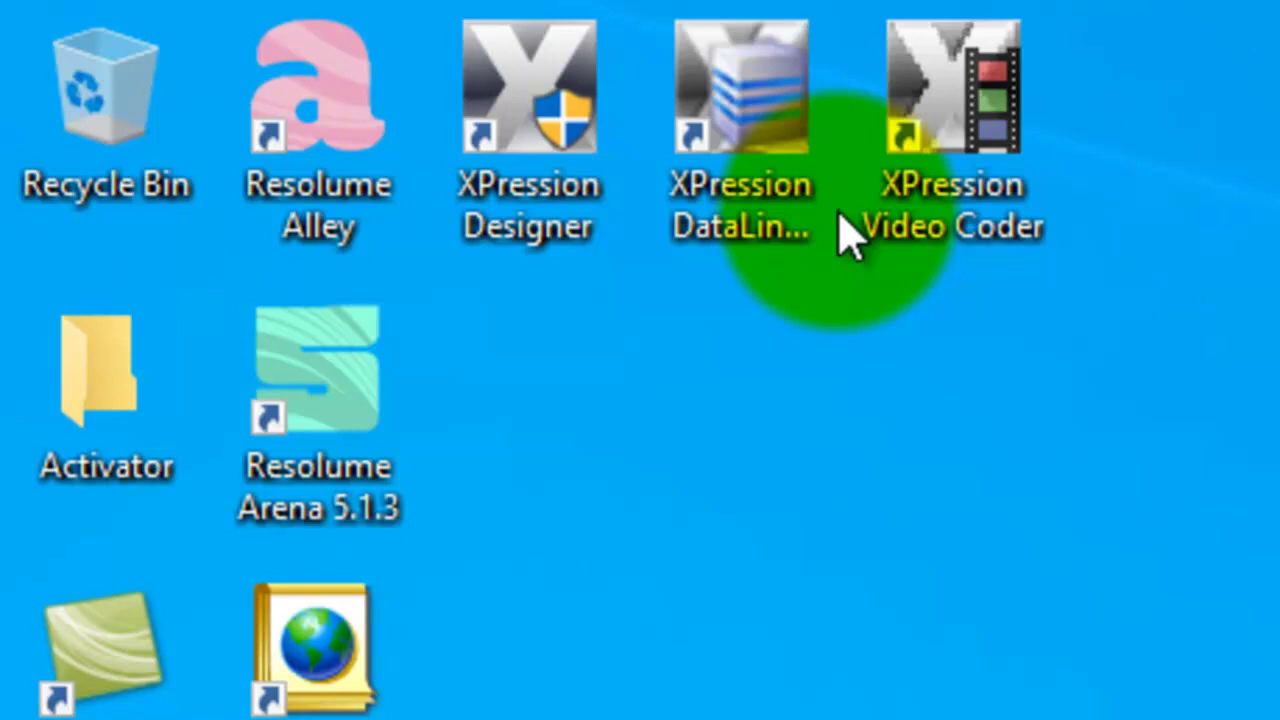
click(752, 130)
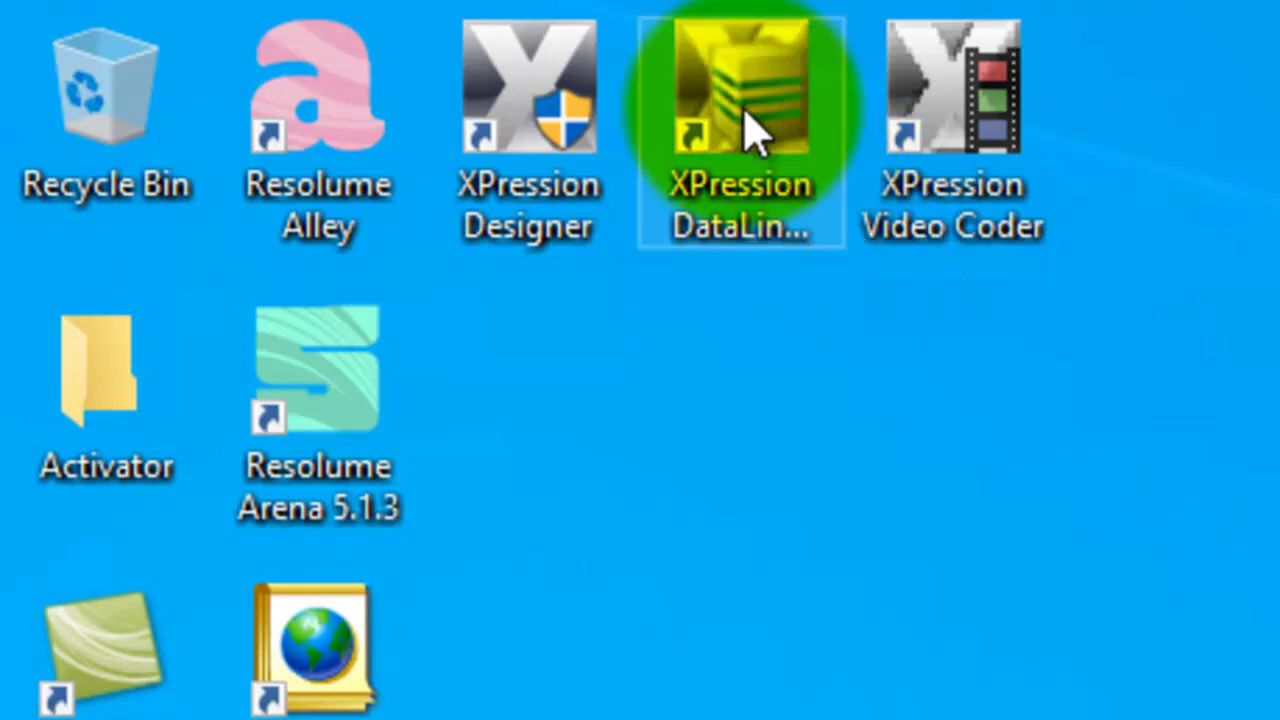
double_click(745, 112)
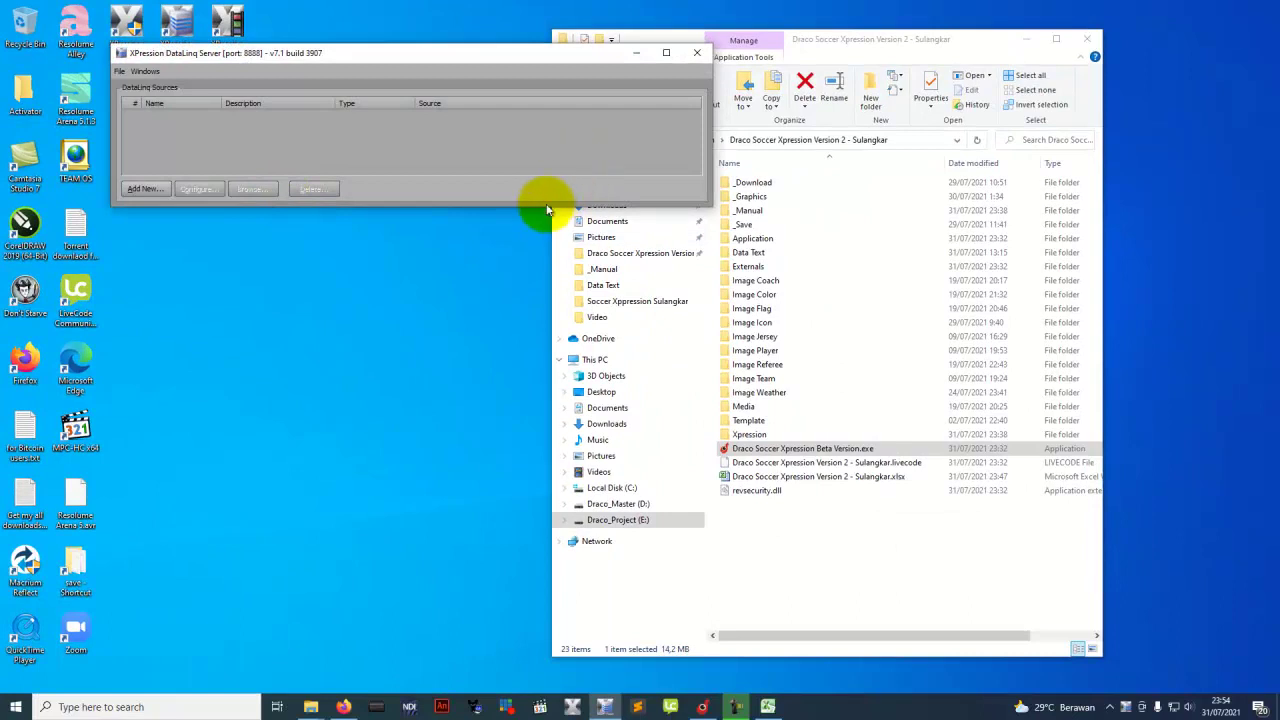
drag(546, 207, 546, 260)
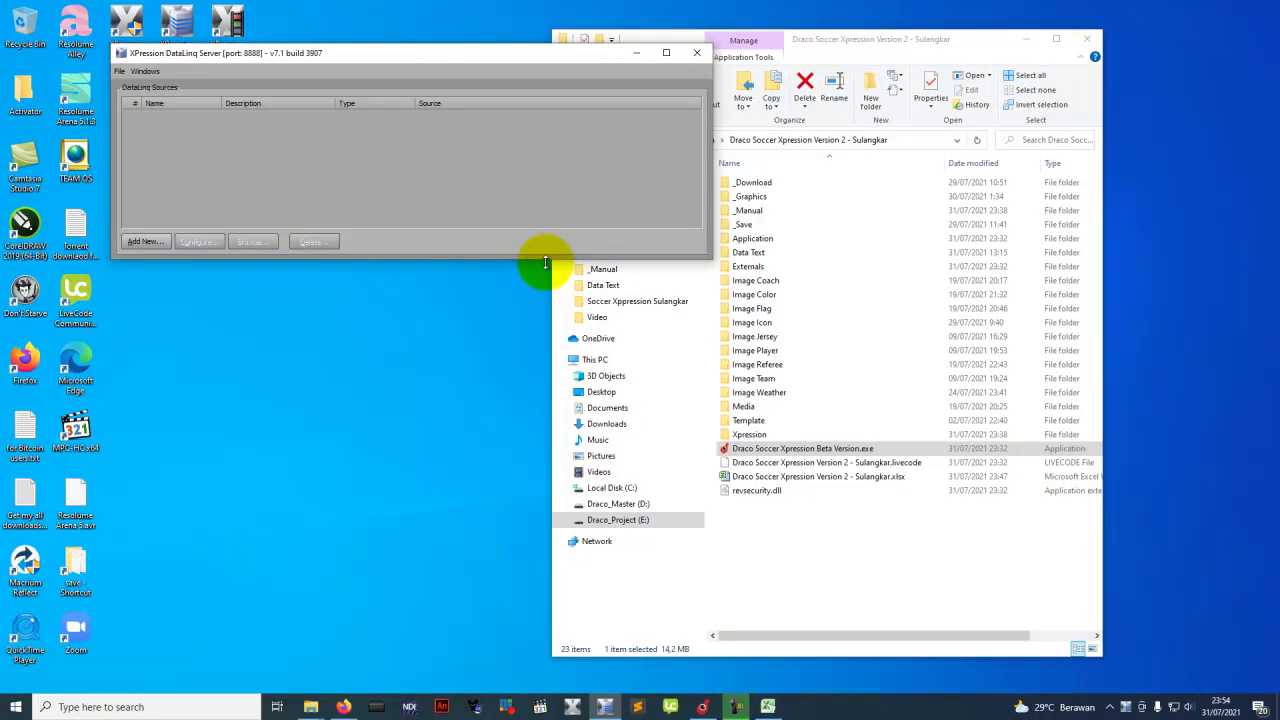
drag(509, 52, 813, 127)
click(702, 210)
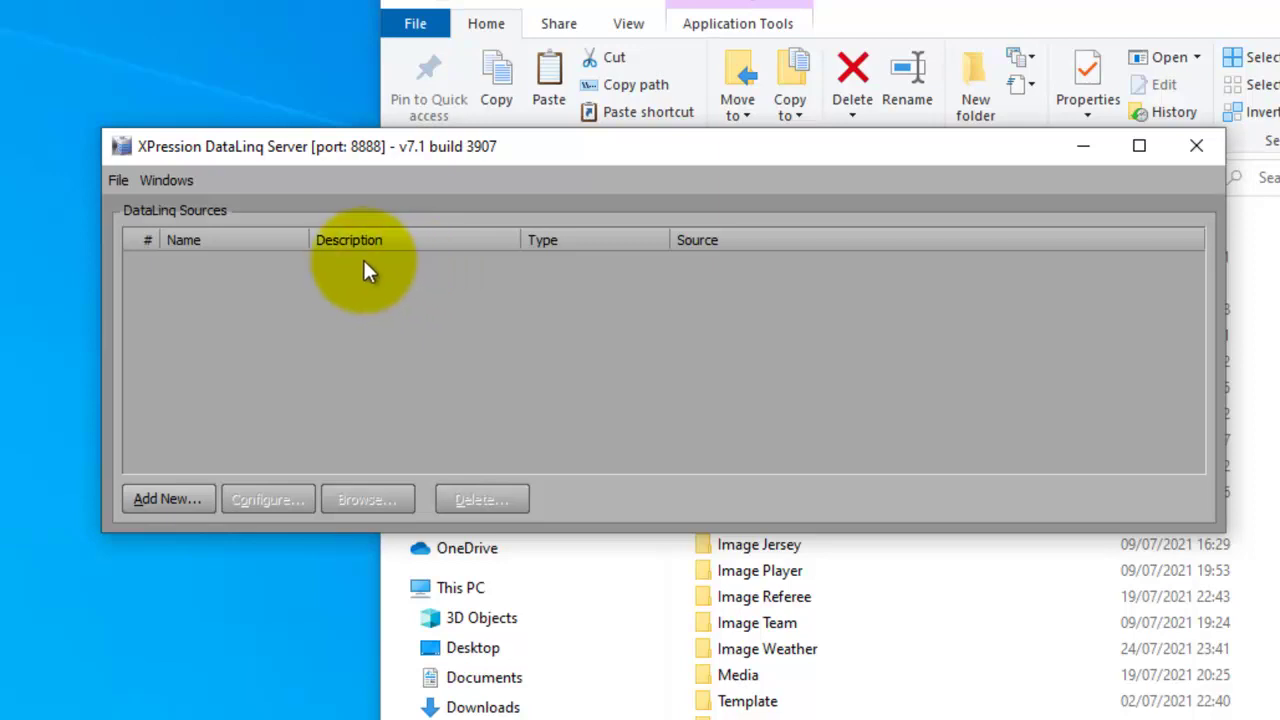
Step: Add a new XML DataLinq Source and open the file browser for its XML filename
click(160, 498)
drag(950, 275, 951, 386)
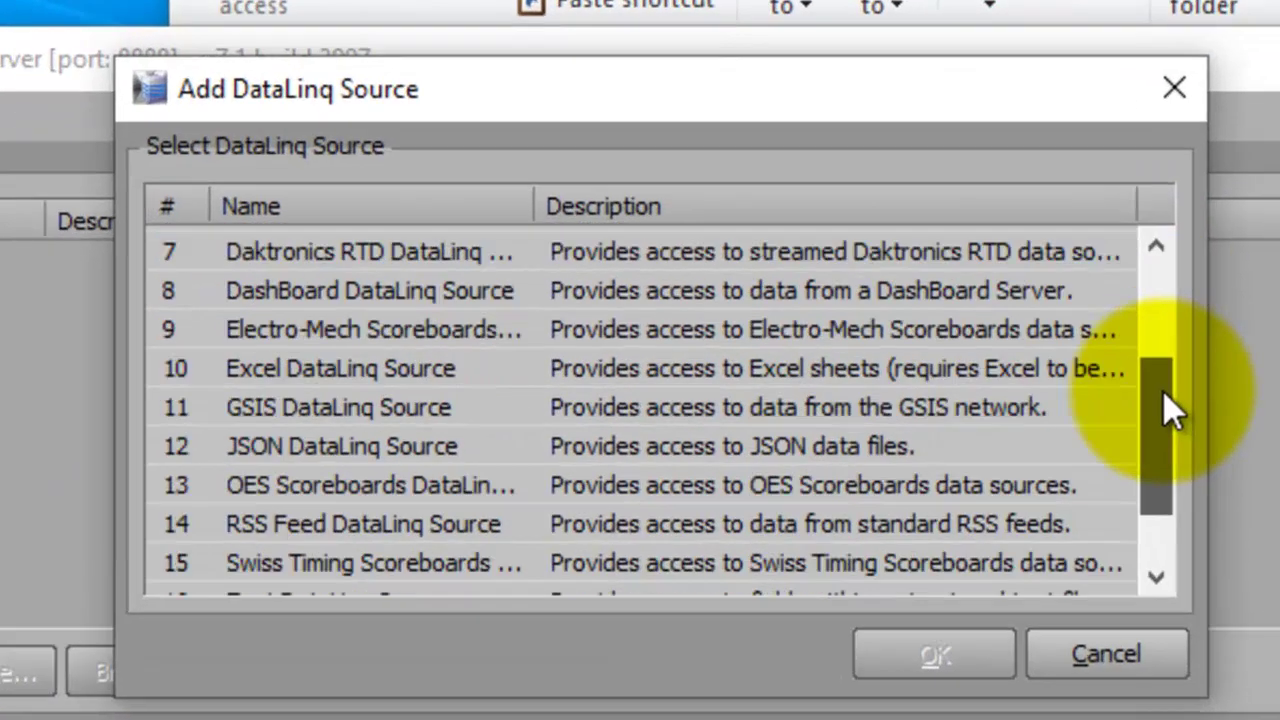
click(300, 614)
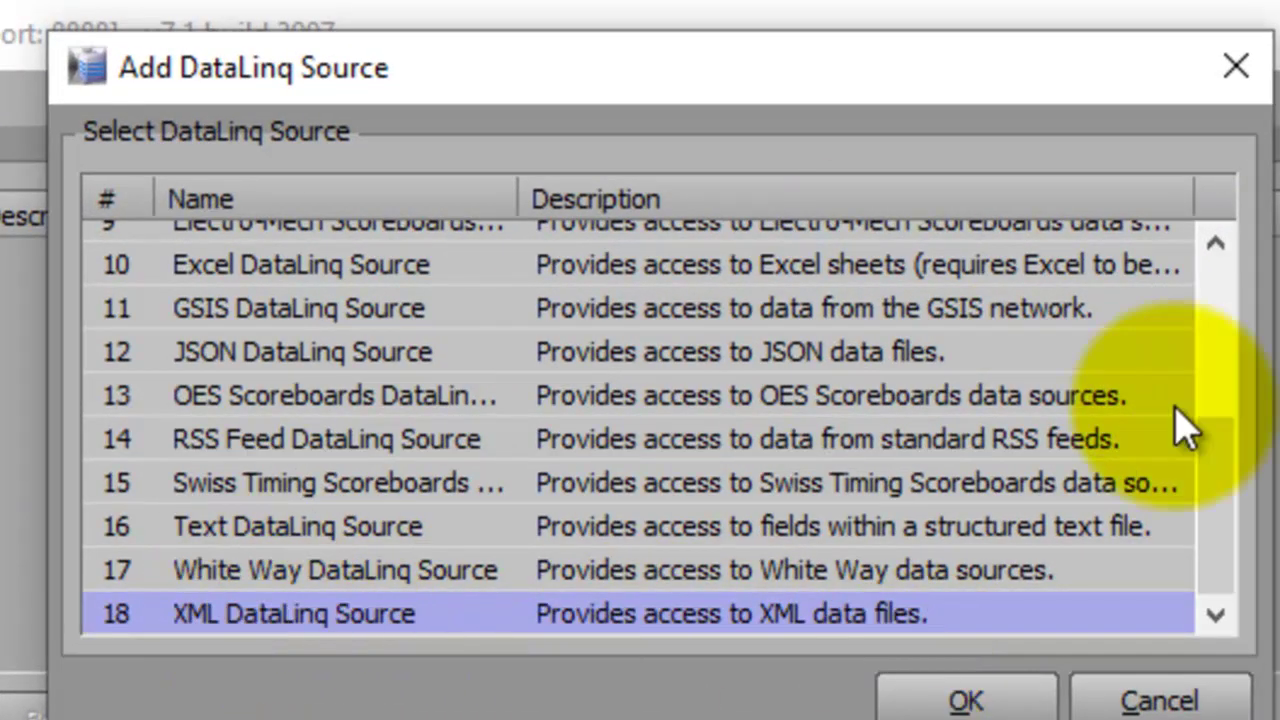
drag(1234, 410, 1206, 655)
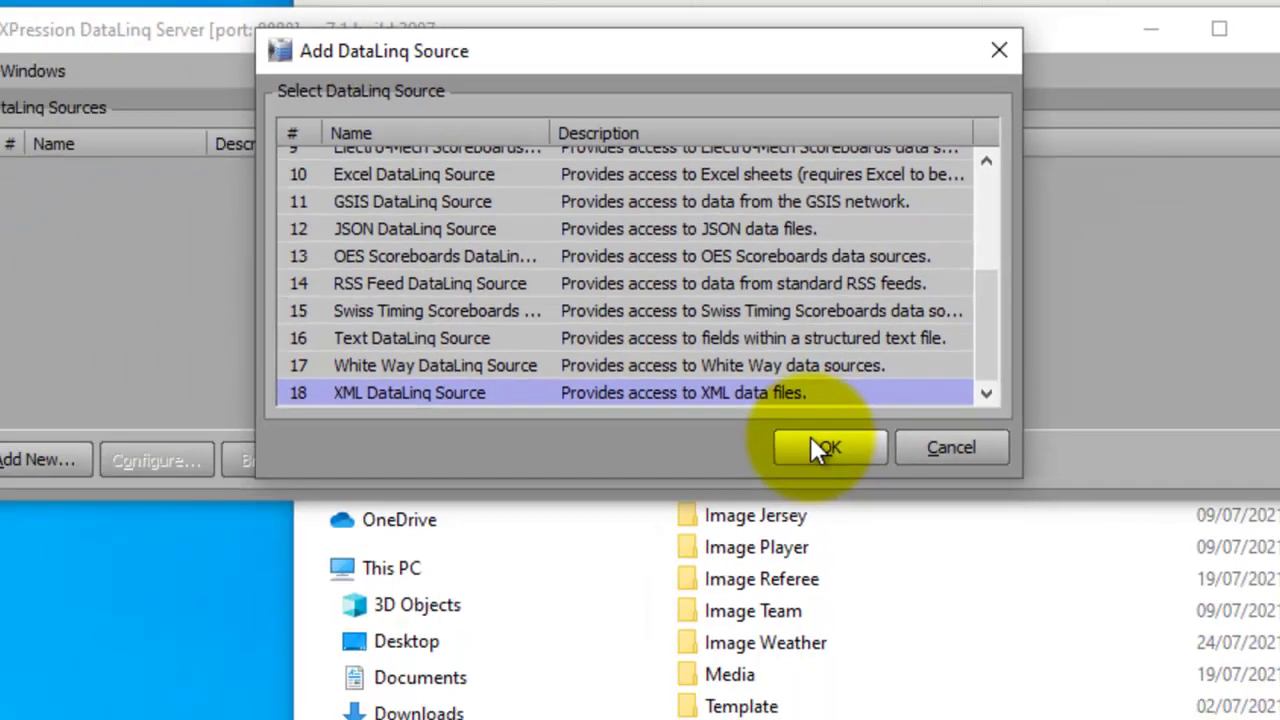
click(915, 690)
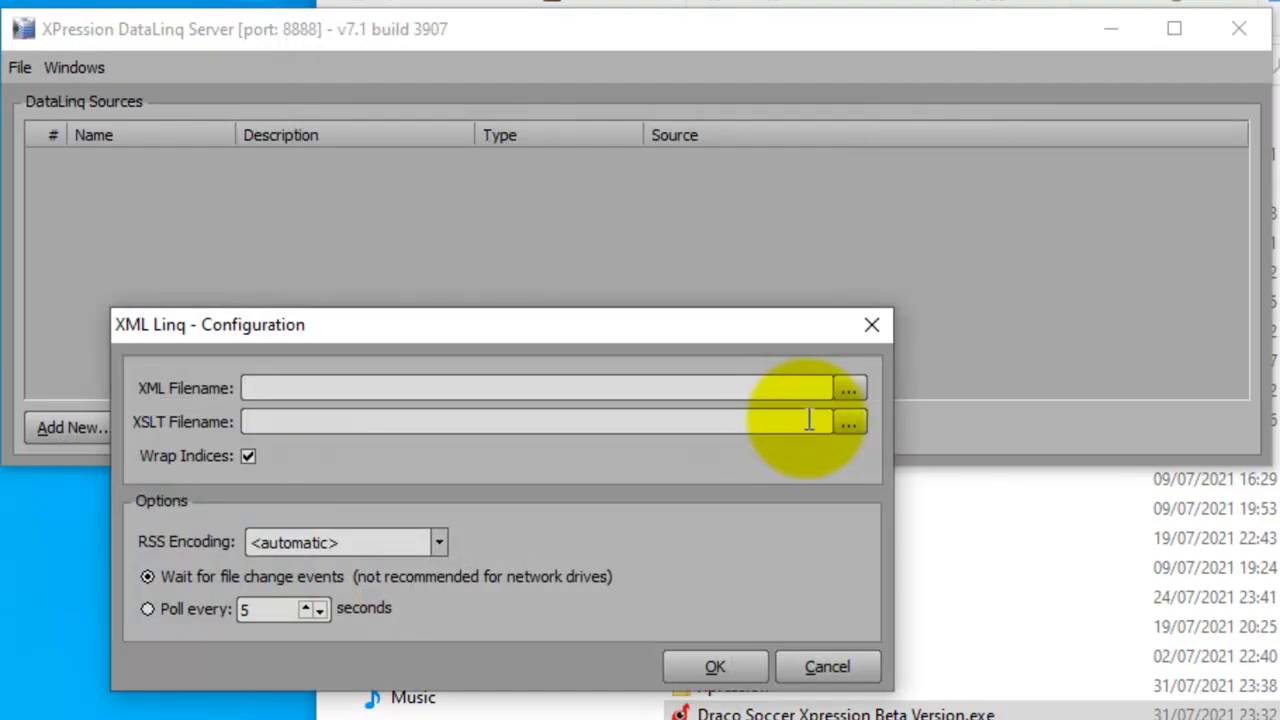
click(849, 389)
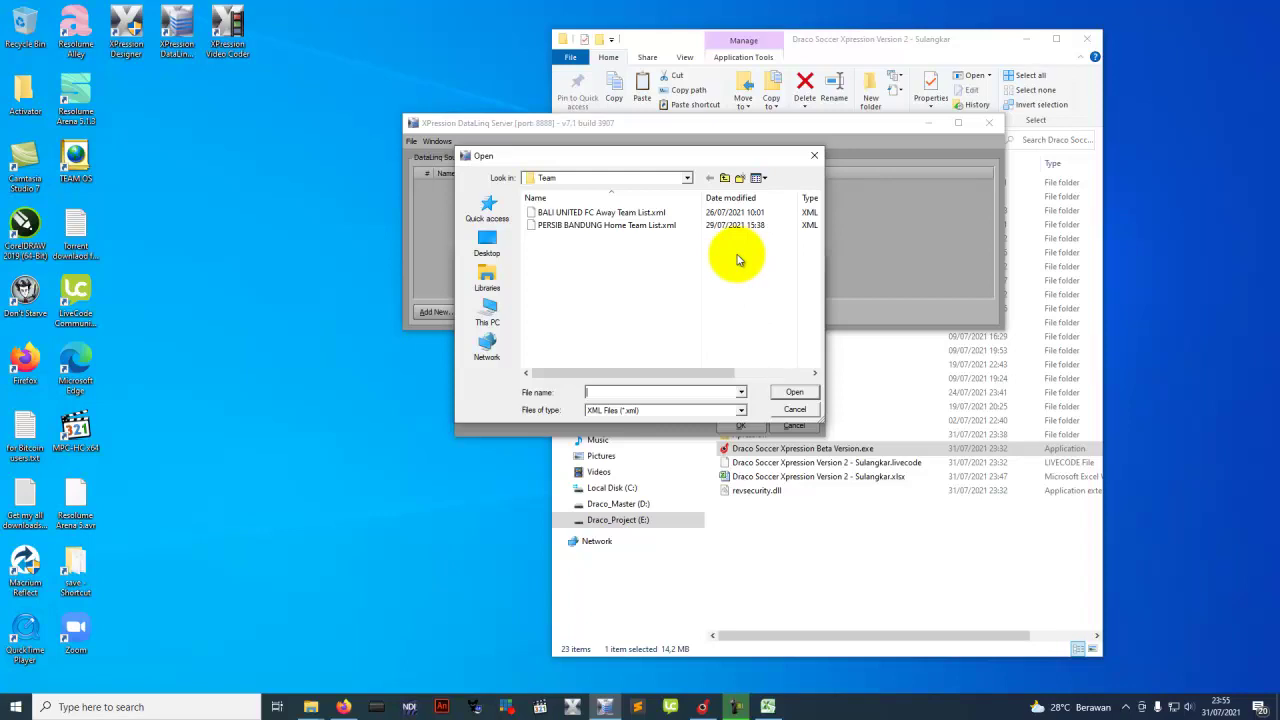
Step: Switch to File Explorer on Local Disk (C:) and inspect the Soccer Xpression folder inside Draco
click(362, 644)
mouse_move(311, 707)
click(271, 655)
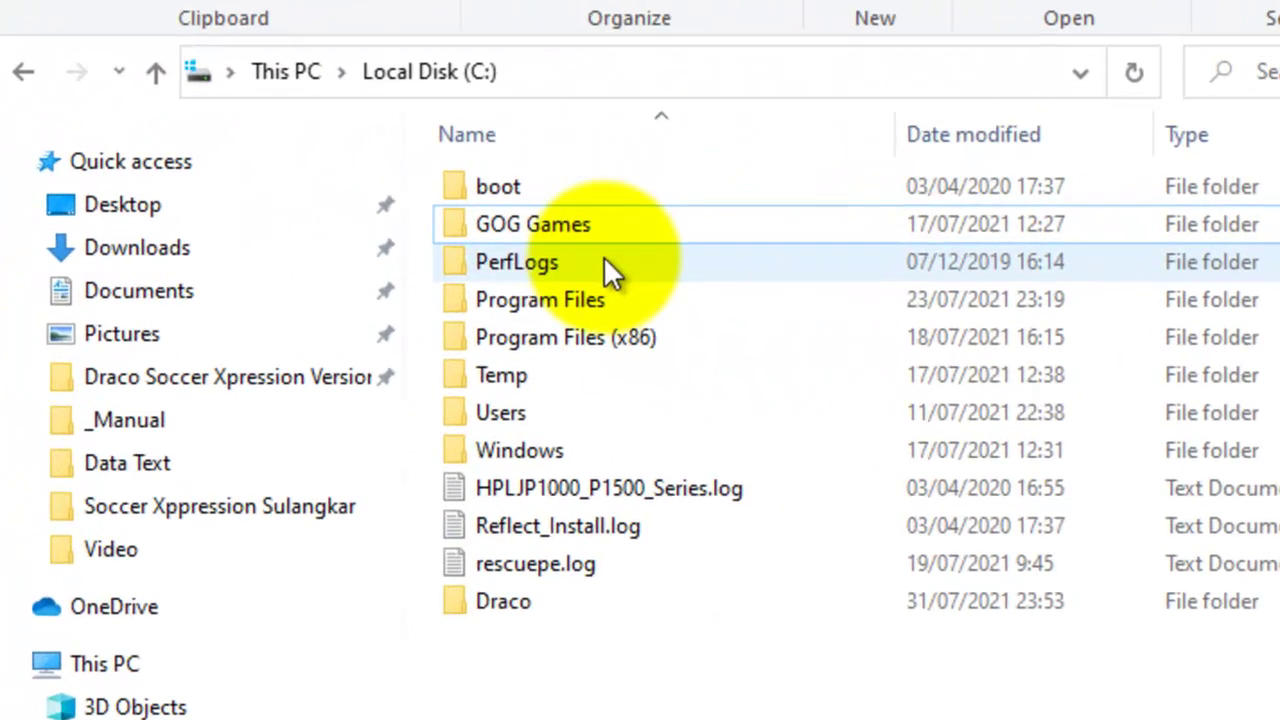
click(514, 610)
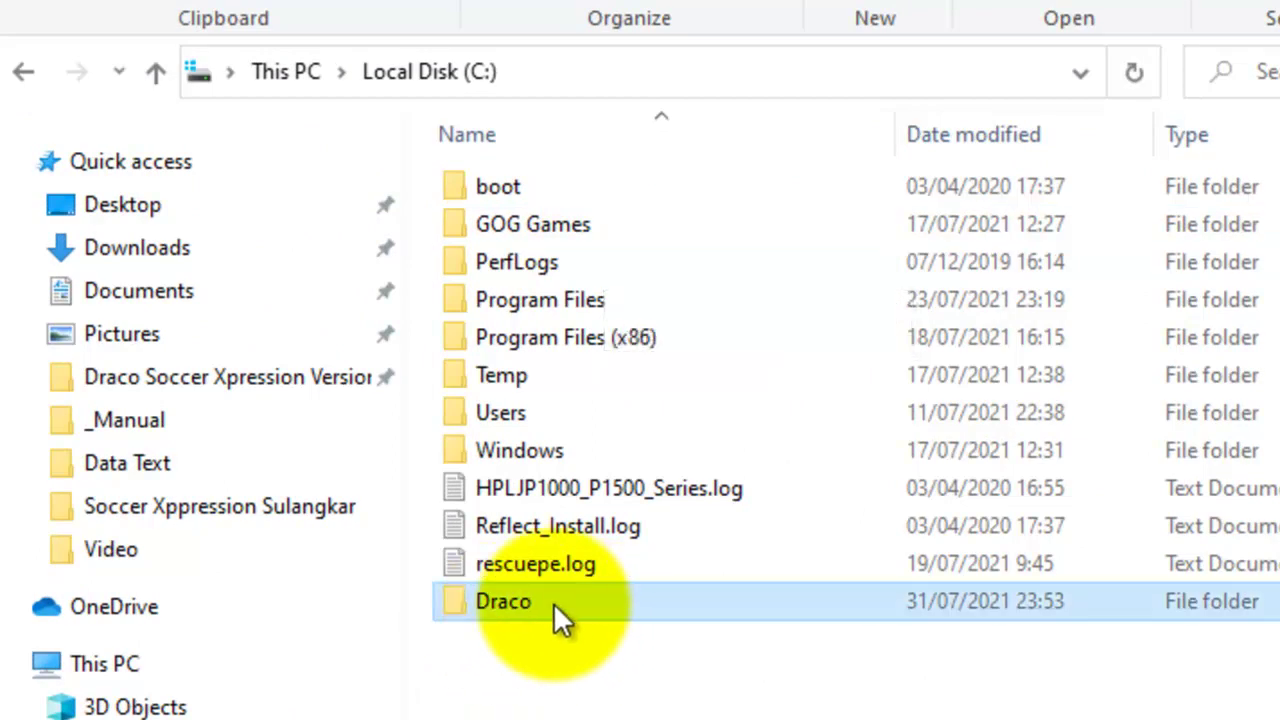
double_click(553, 602)
double_click(582, 195)
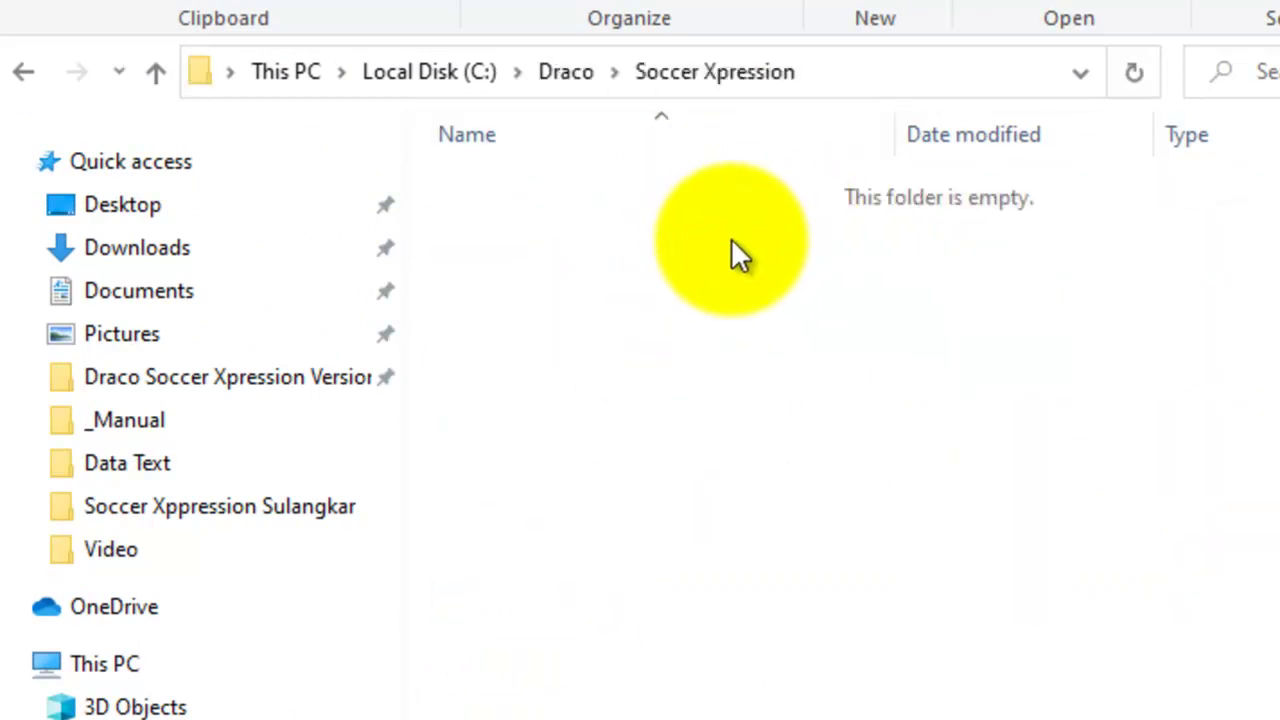
Step: Return to the root of Local Disk (C:) and delete the Draco folder
click(23, 74)
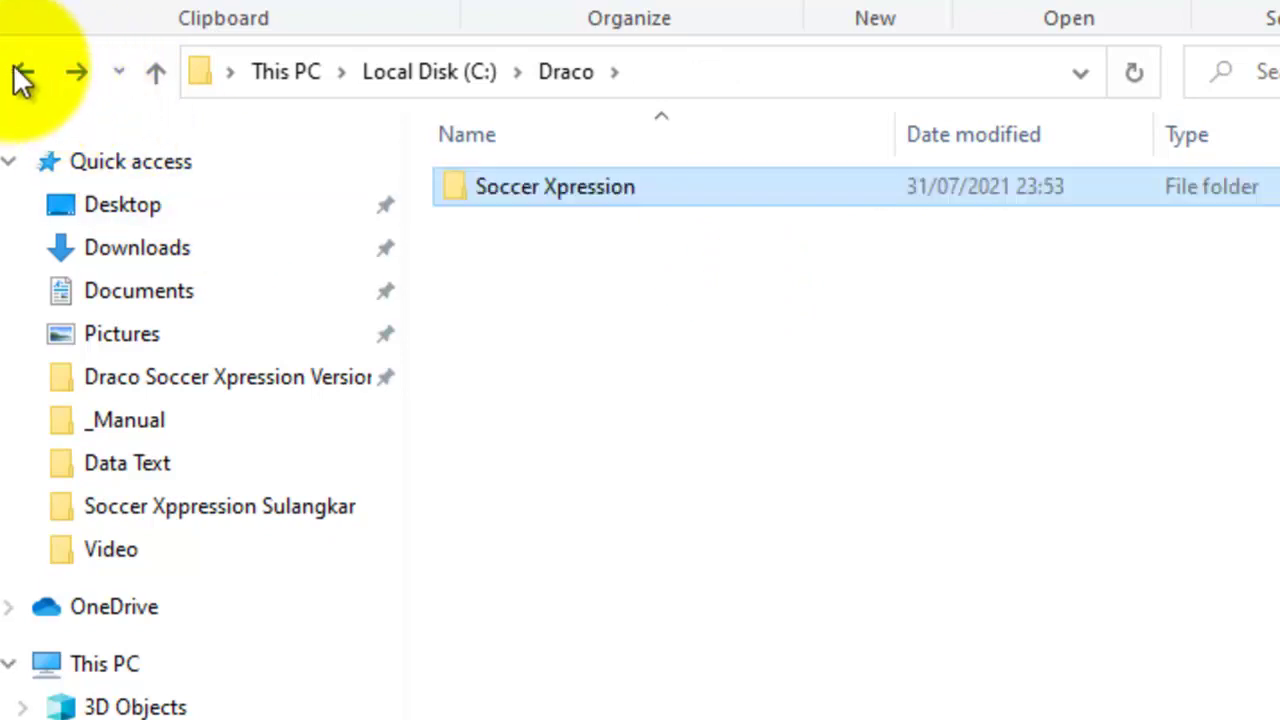
click(20, 74)
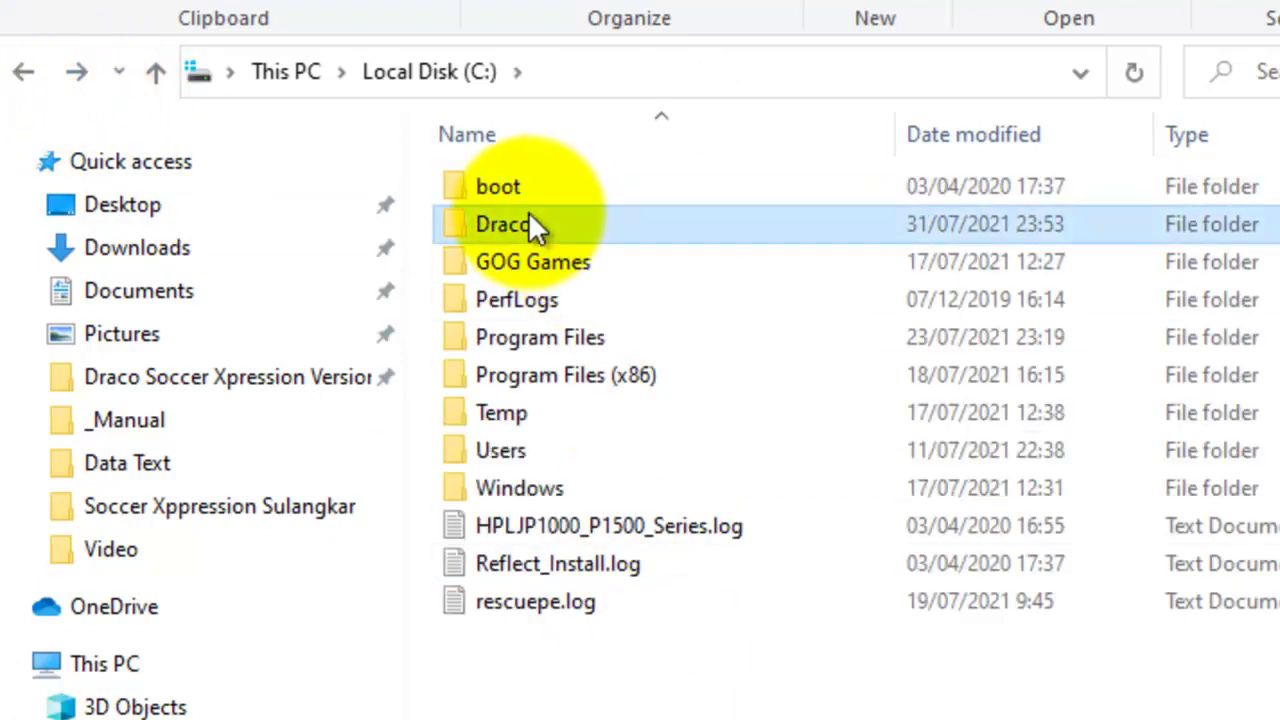
key(Delete)
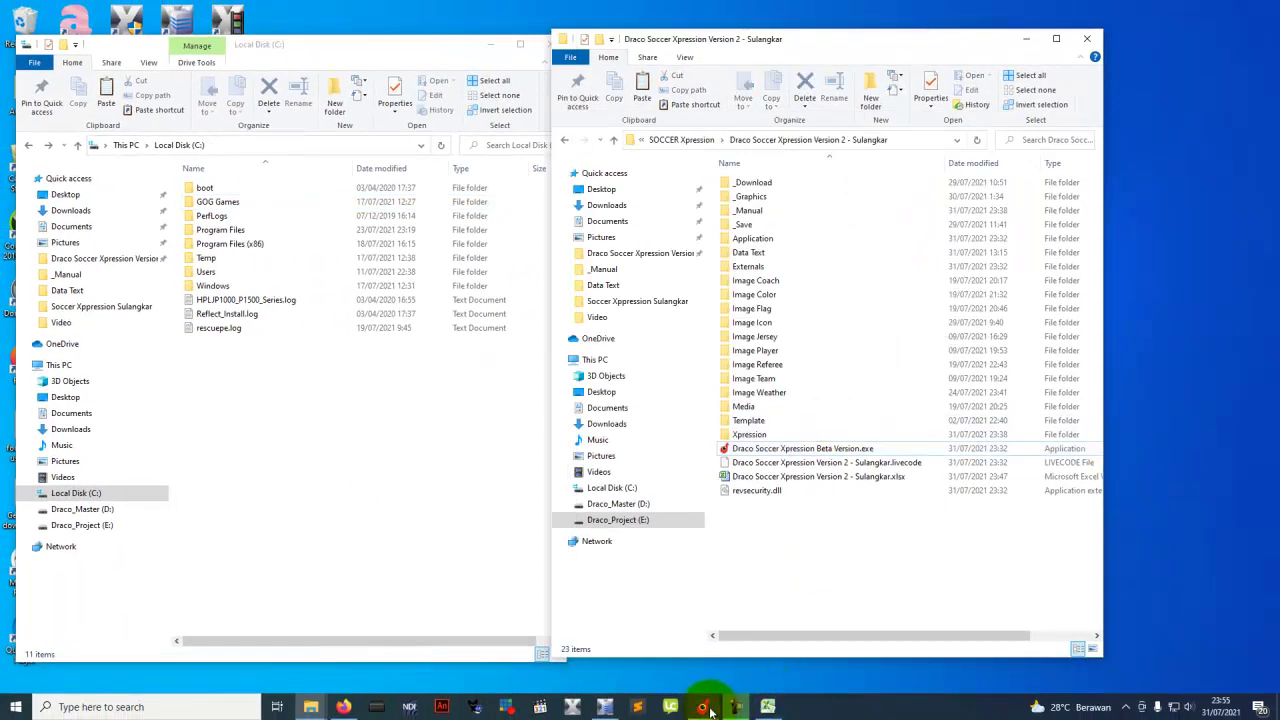
Step: Restore the Draco Soccer Xpression window and close the application without saving
click(703, 707)
click(1108, 77)
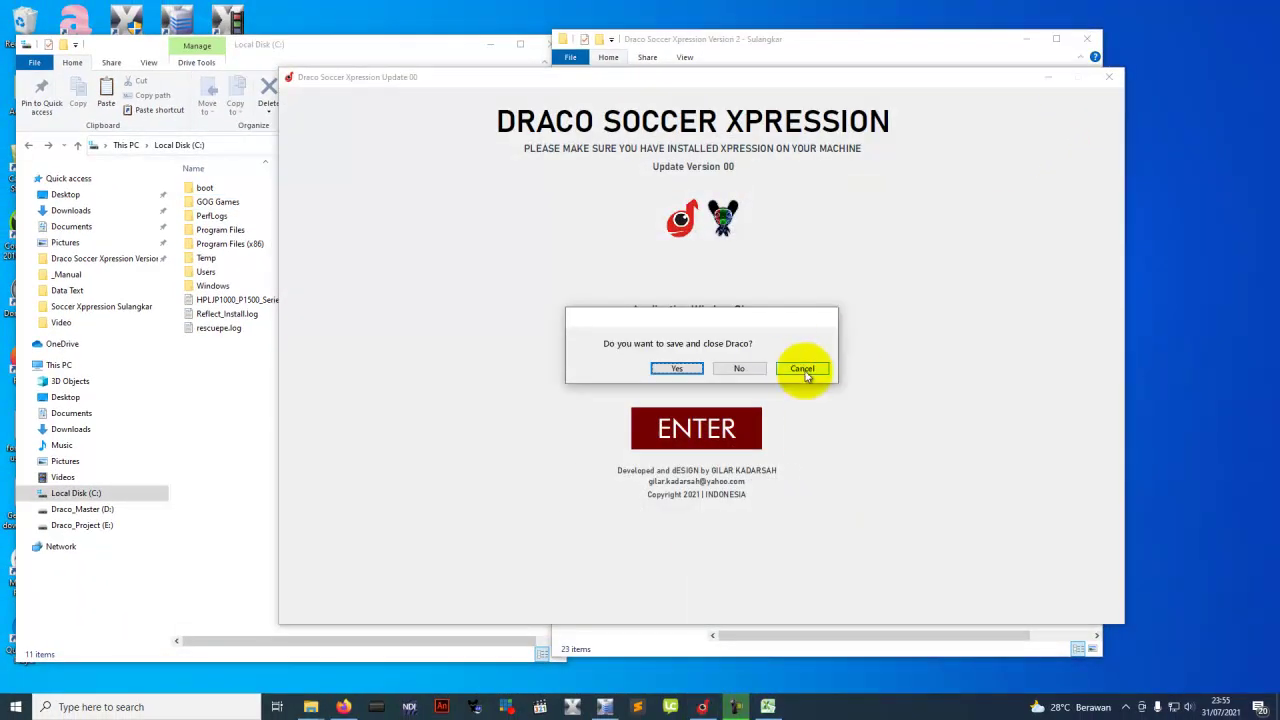
click(802, 368)
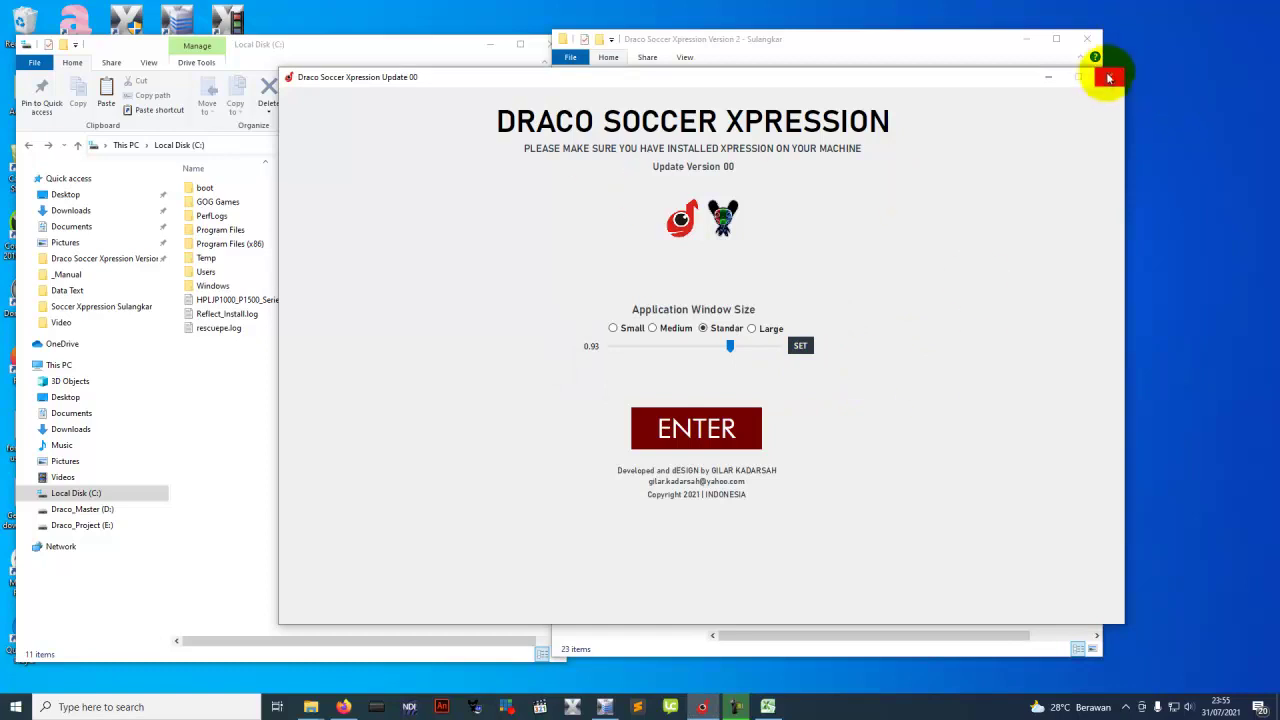
click(1110, 77)
click(742, 369)
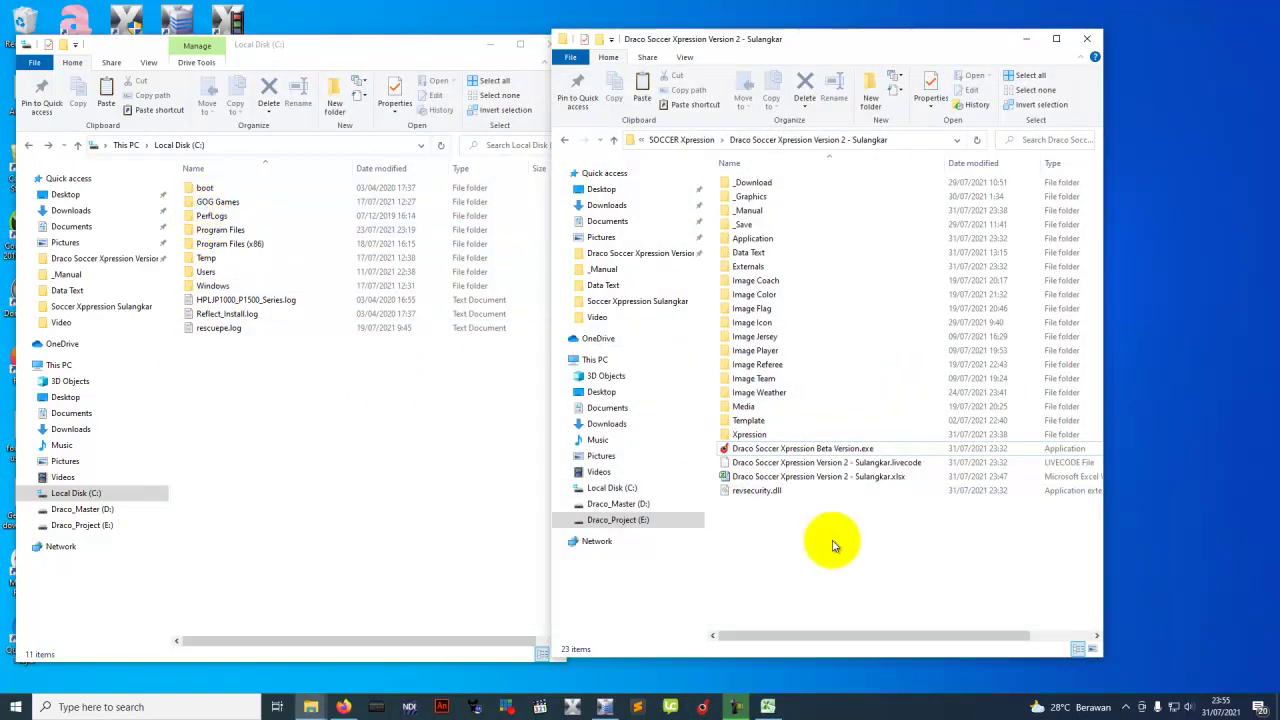
Step: Relaunch Draco Soccer Xpression Beta Version.exe and open the recreated C:\Draco\Soccer Xpression folder
double_click(790, 449)
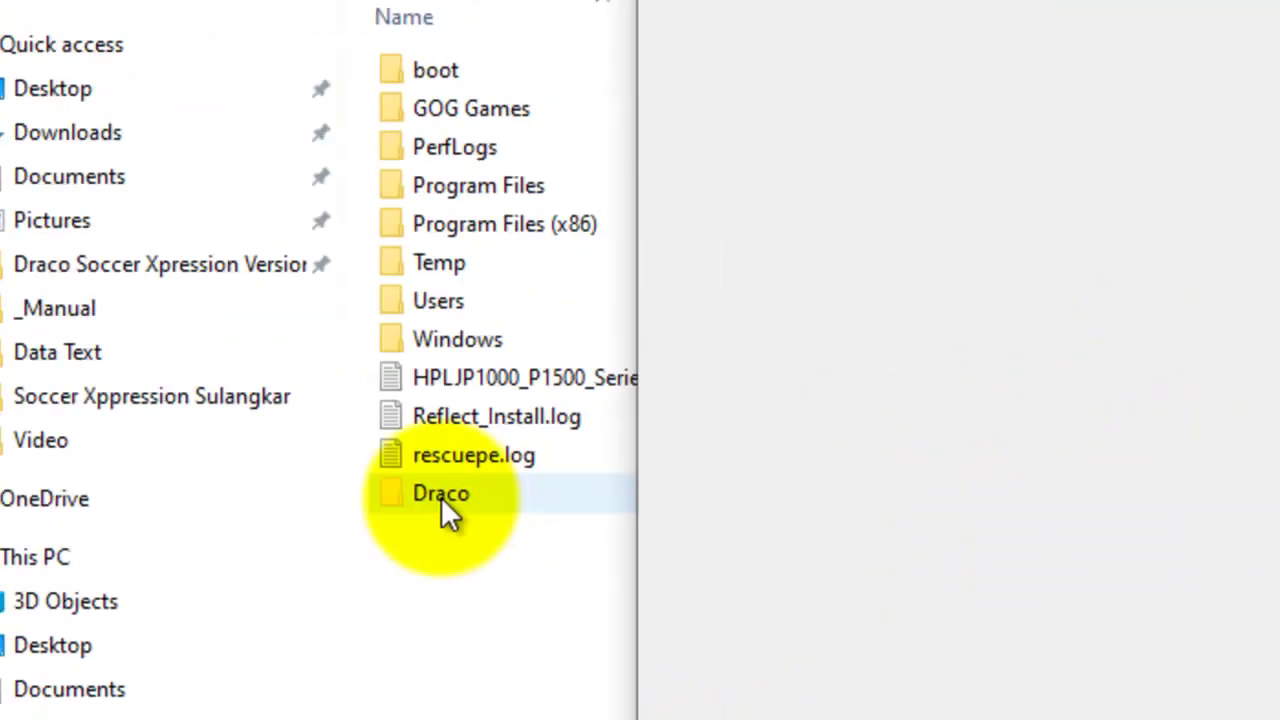
double_click(688, 383)
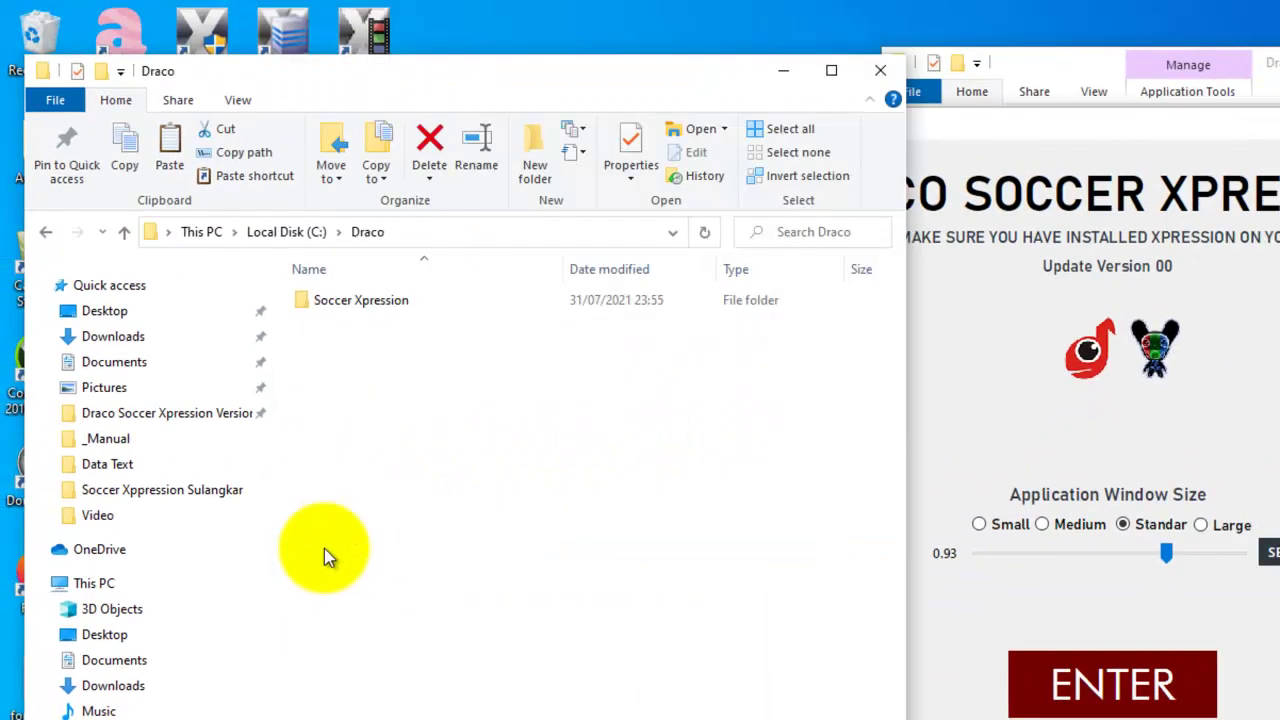
double_click(376, 306)
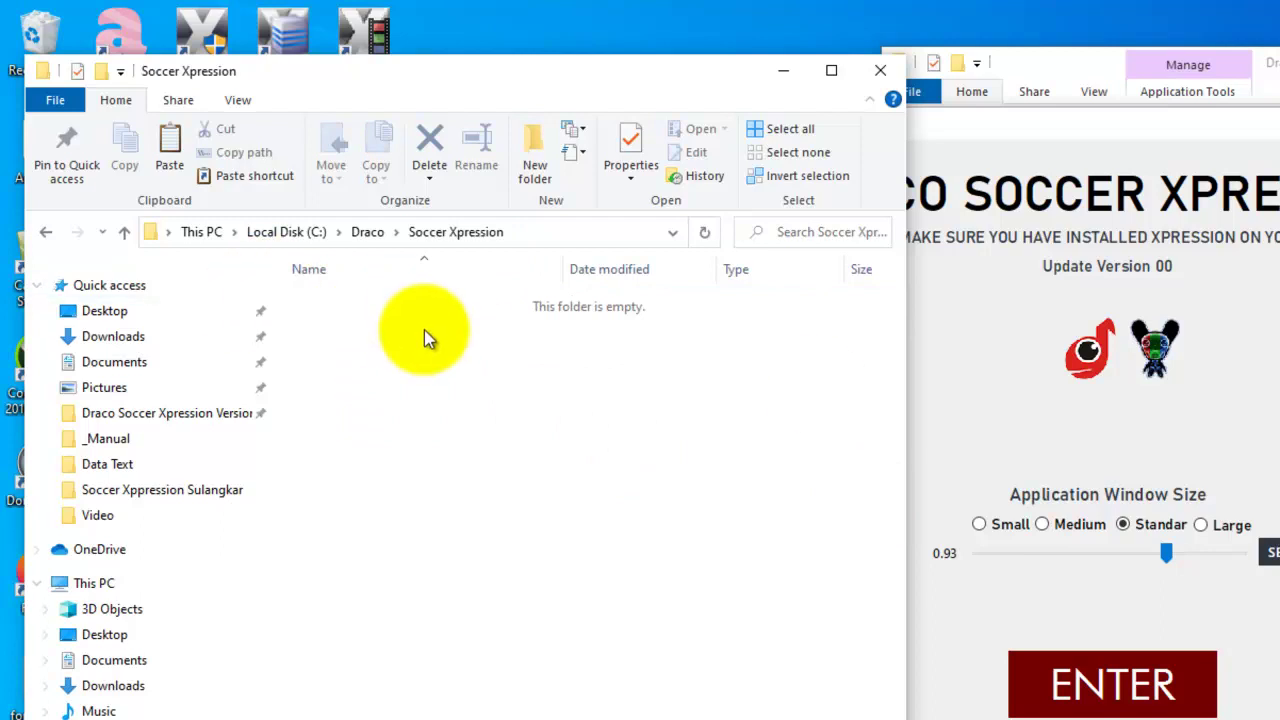
Step: Enter Draco Soccer Xpression, move its window clear of the folder's file list, and trigger the Score and Start Timer functions
click(1200, 681)
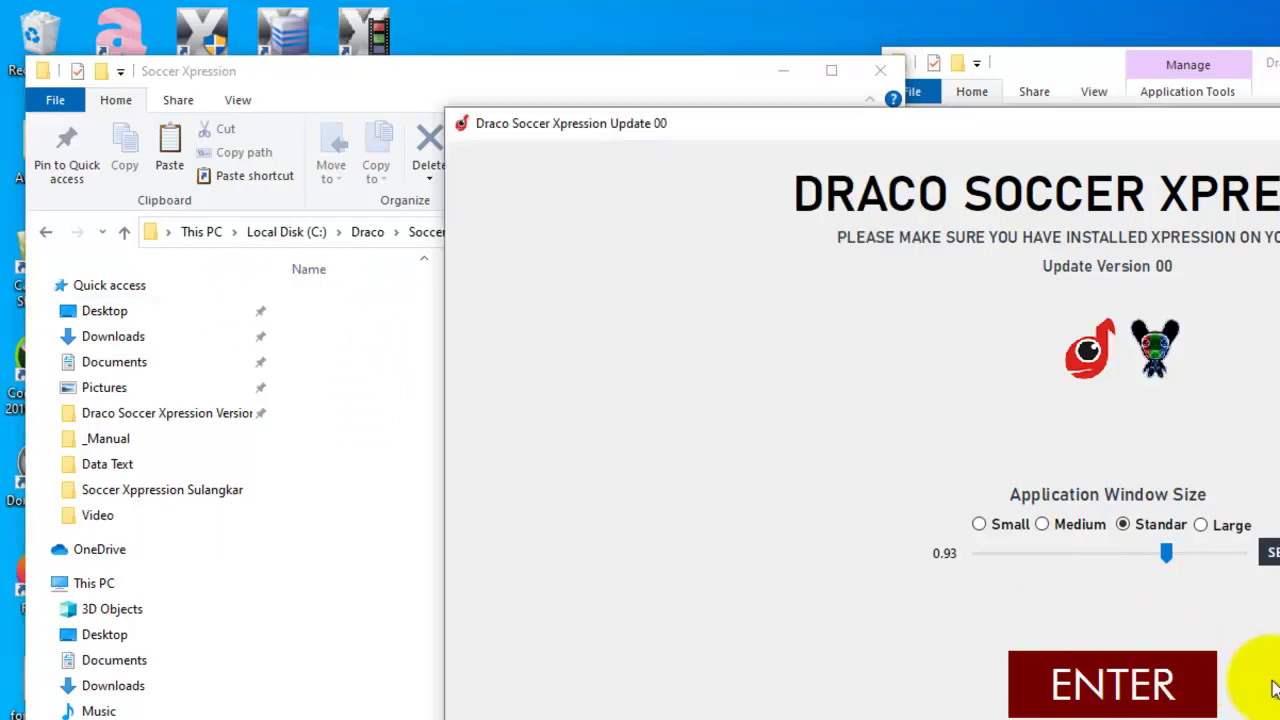
drag(797, 138, 917, 136)
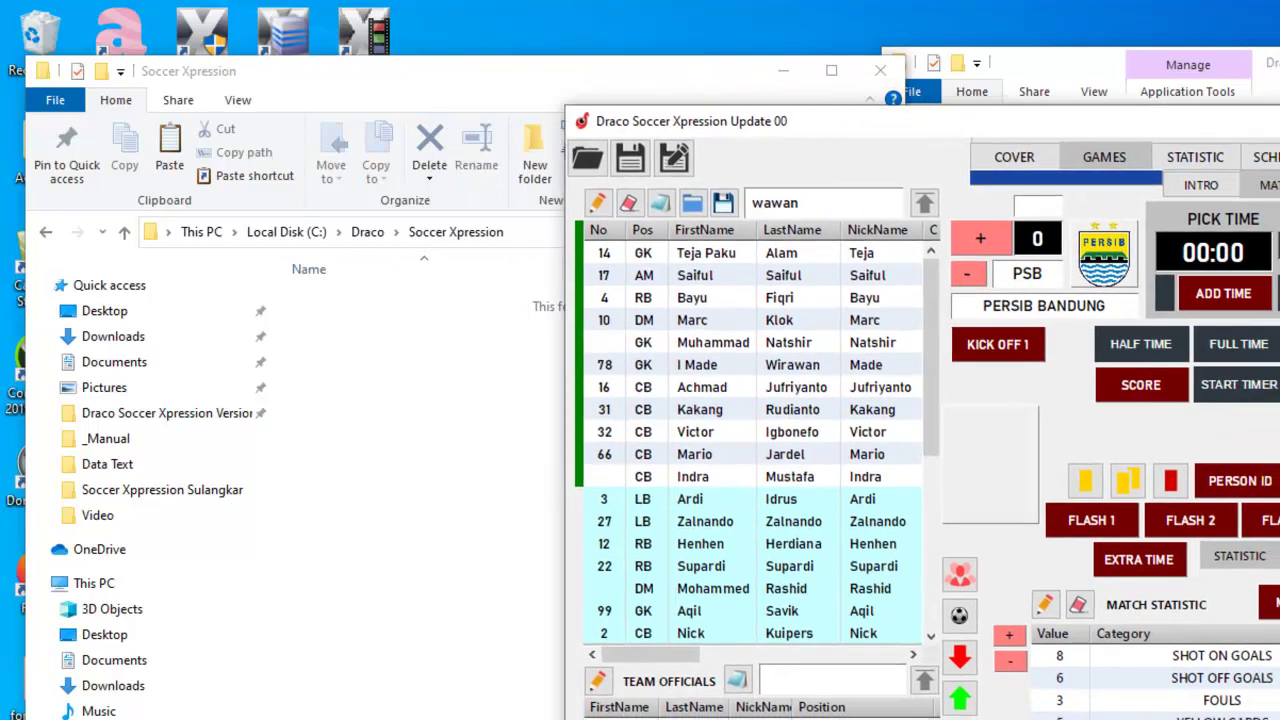
click(1142, 386)
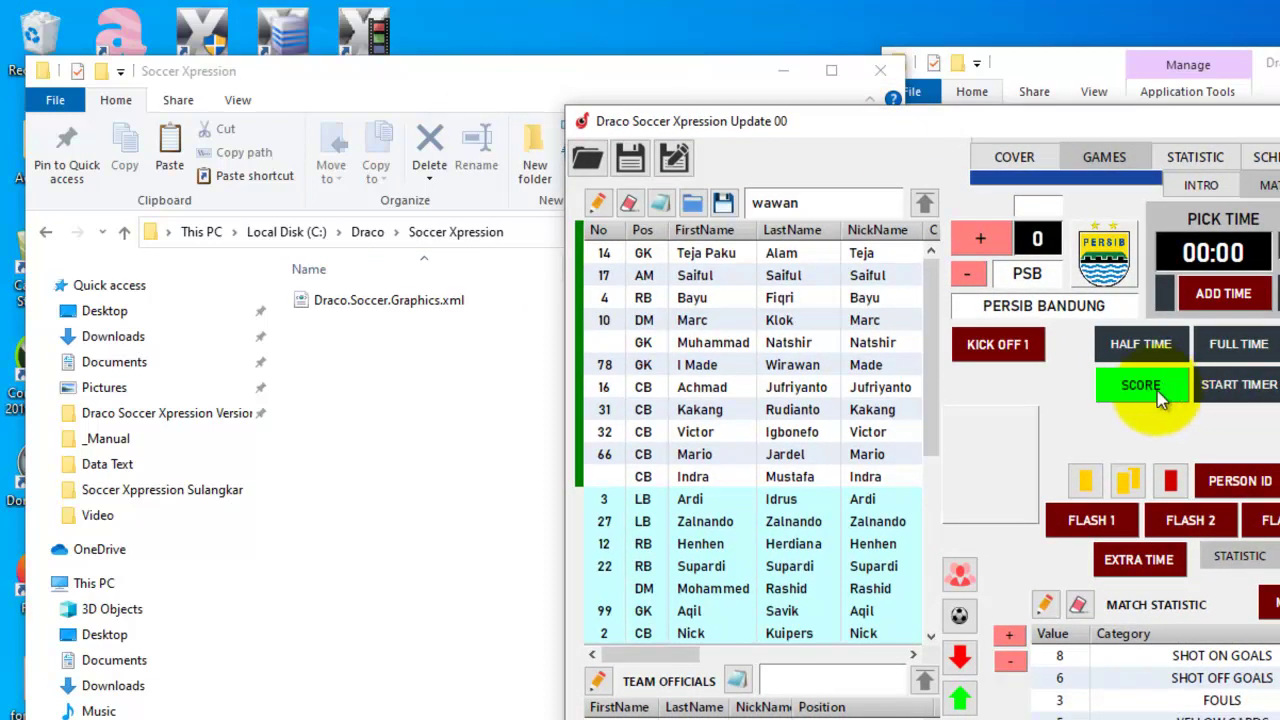
click(1245, 384)
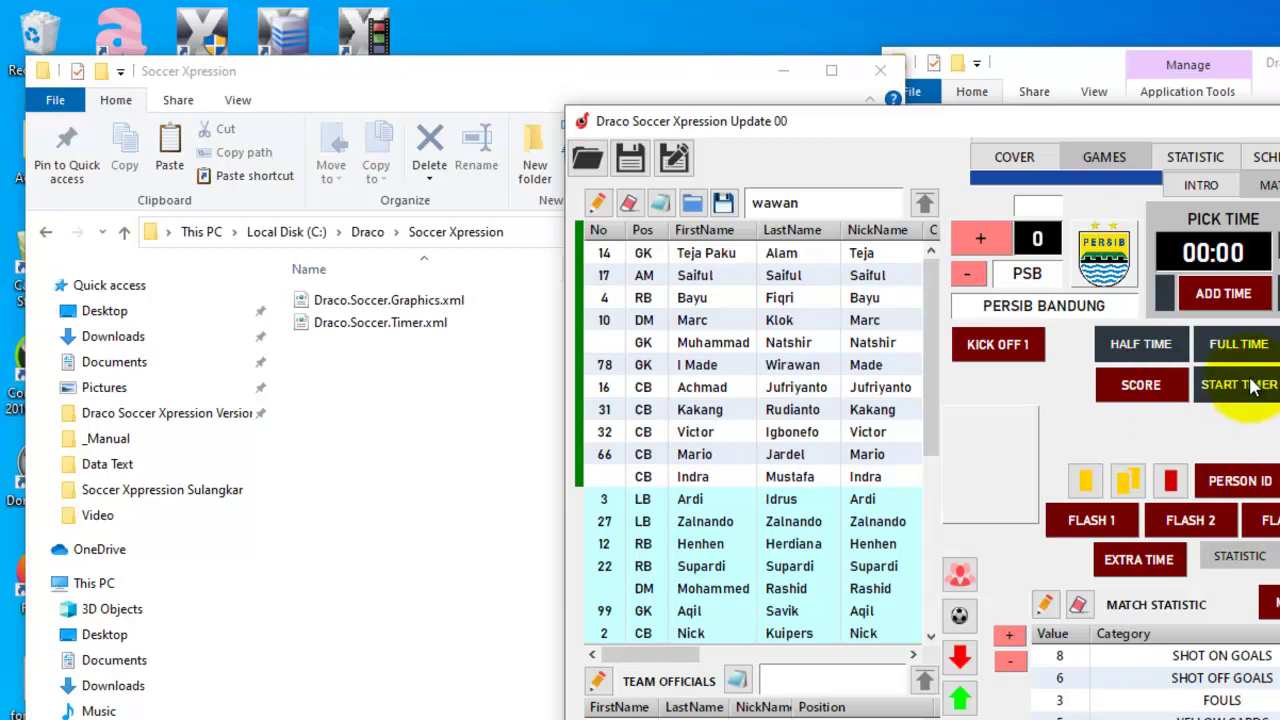
click(1245, 384)
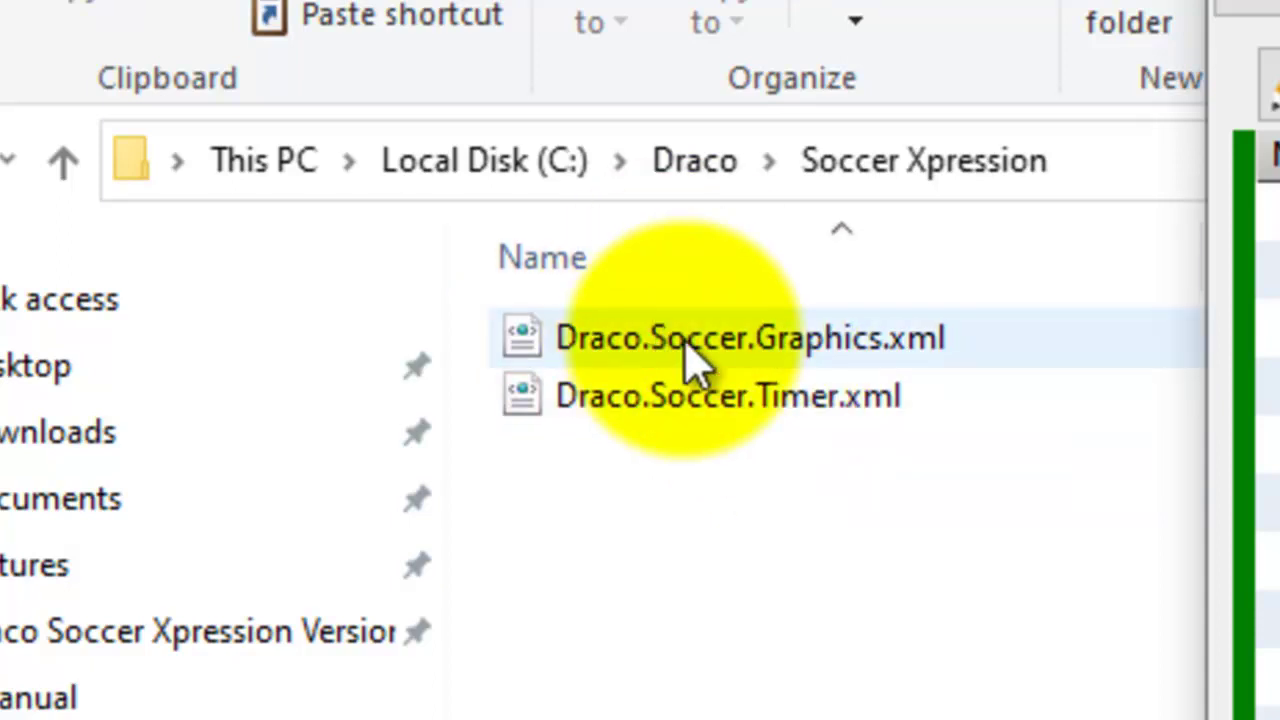
Step: Select Draco.Soccer.Timer.xml in the Soccer Xpression folder and minimize the Draco Soccer Xpression window
click(700, 405)
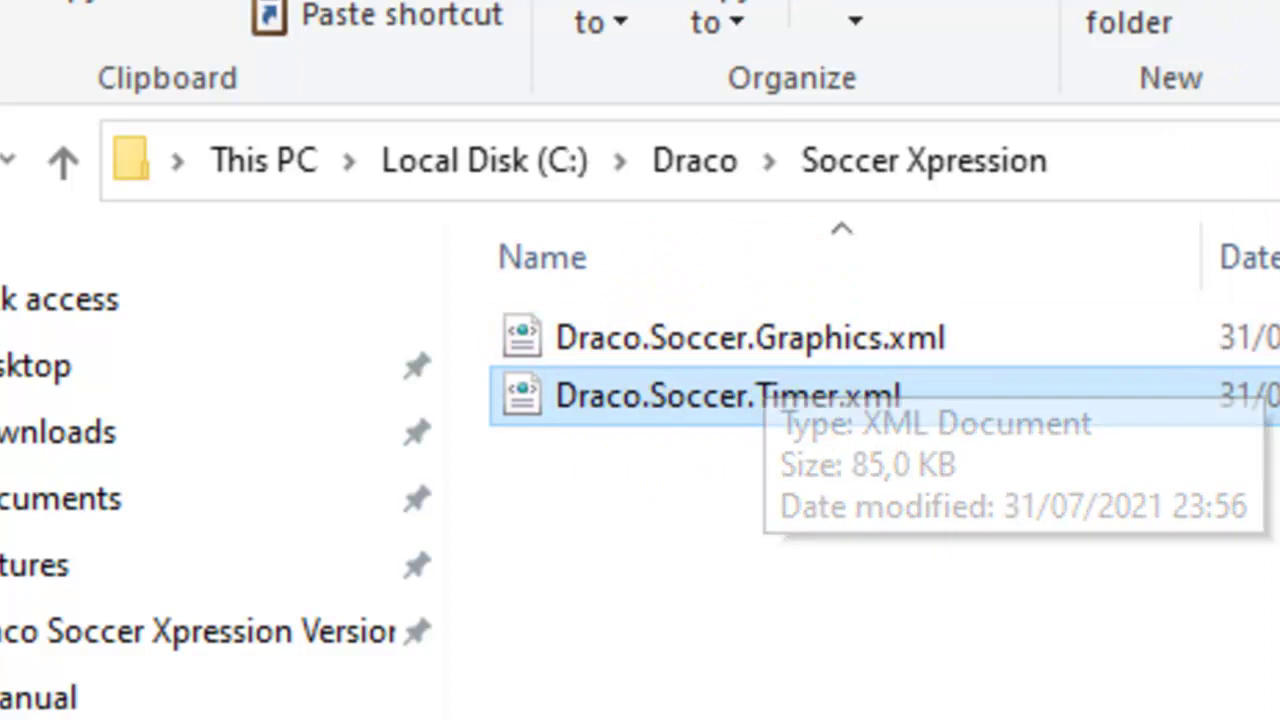
click(1172, 110)
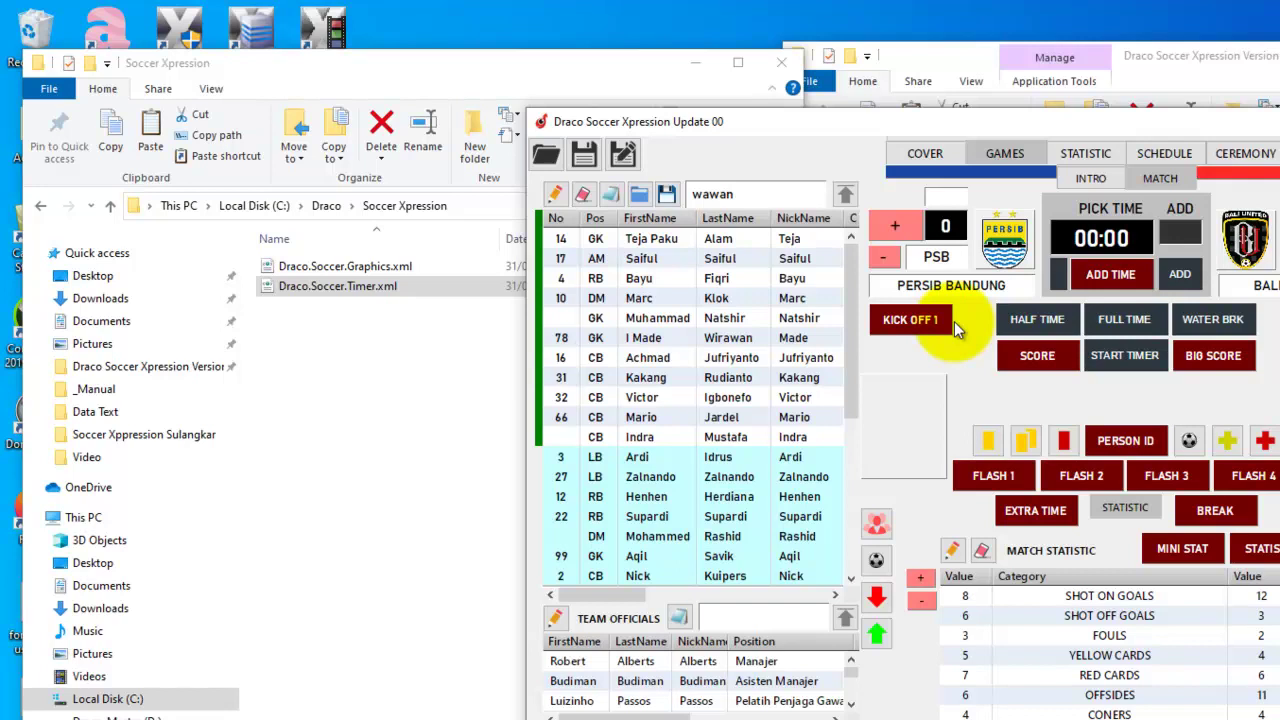
click(1278, 121)
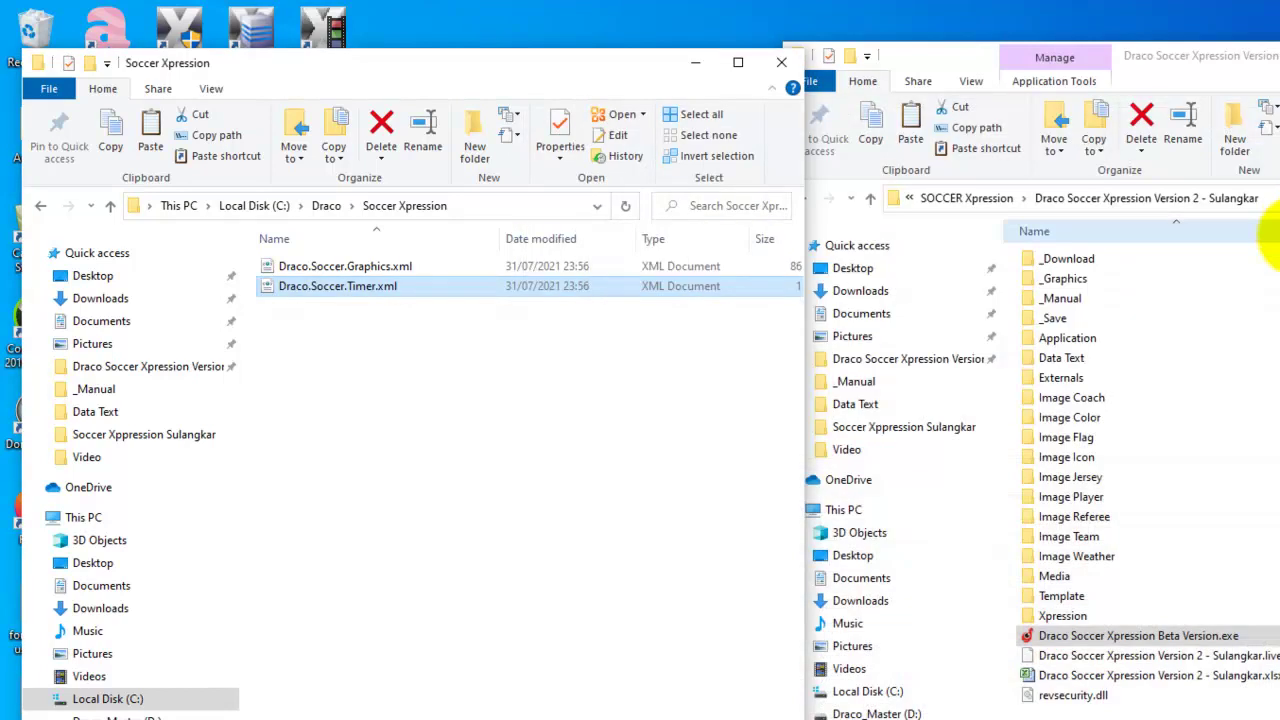
Step: Cancel the pending XML source dialogs in XPression DataLinq Server and minimize the File Explorer windows around it
click(1270, 56)
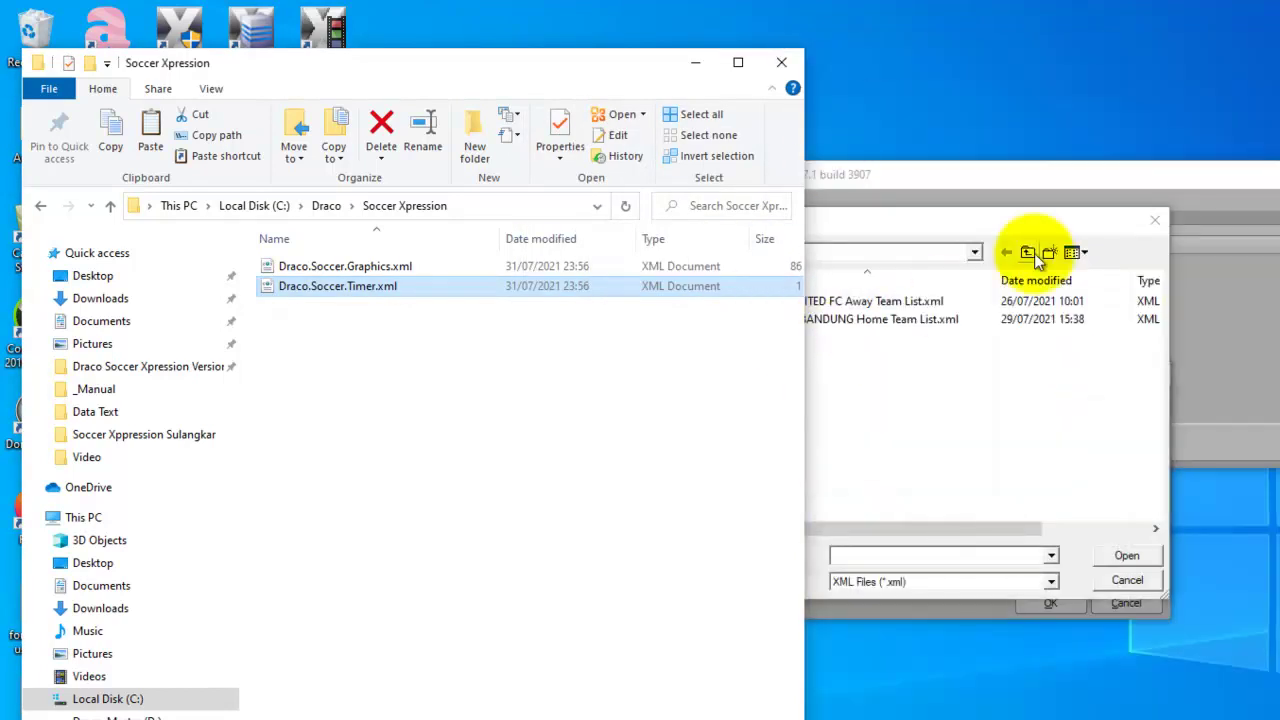
click(1152, 219)
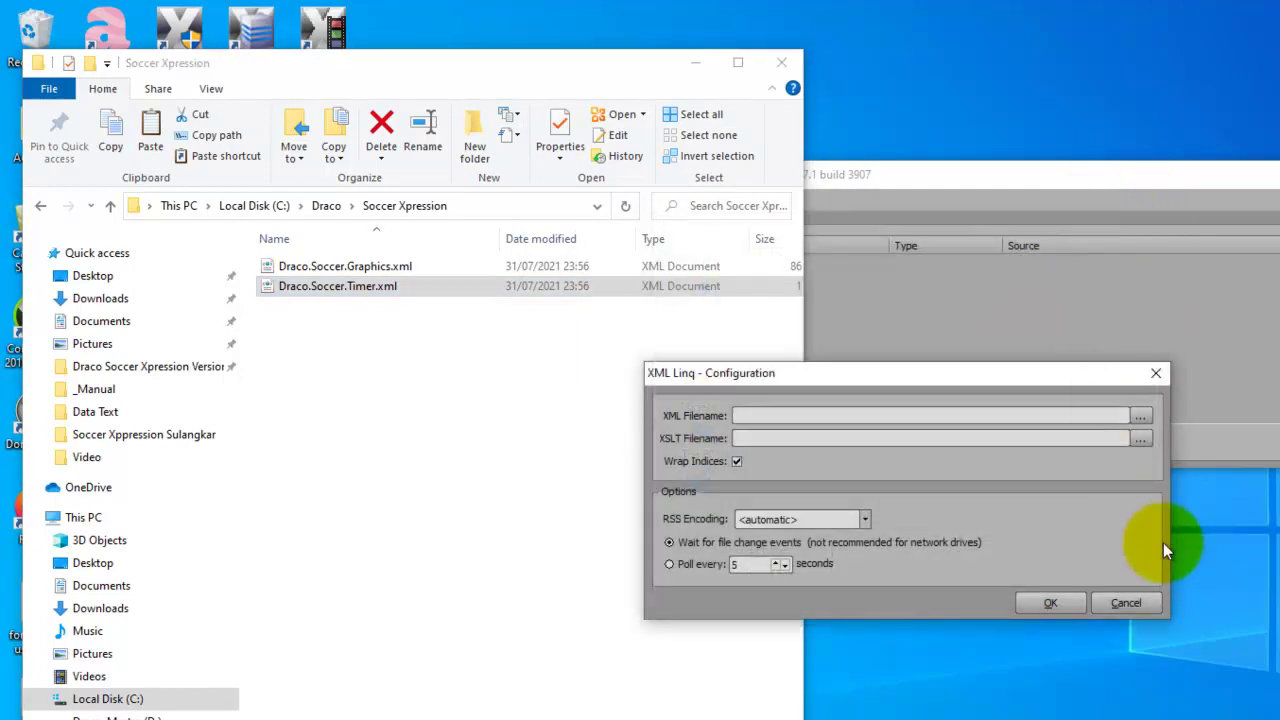
click(1140, 602)
click(612, 442)
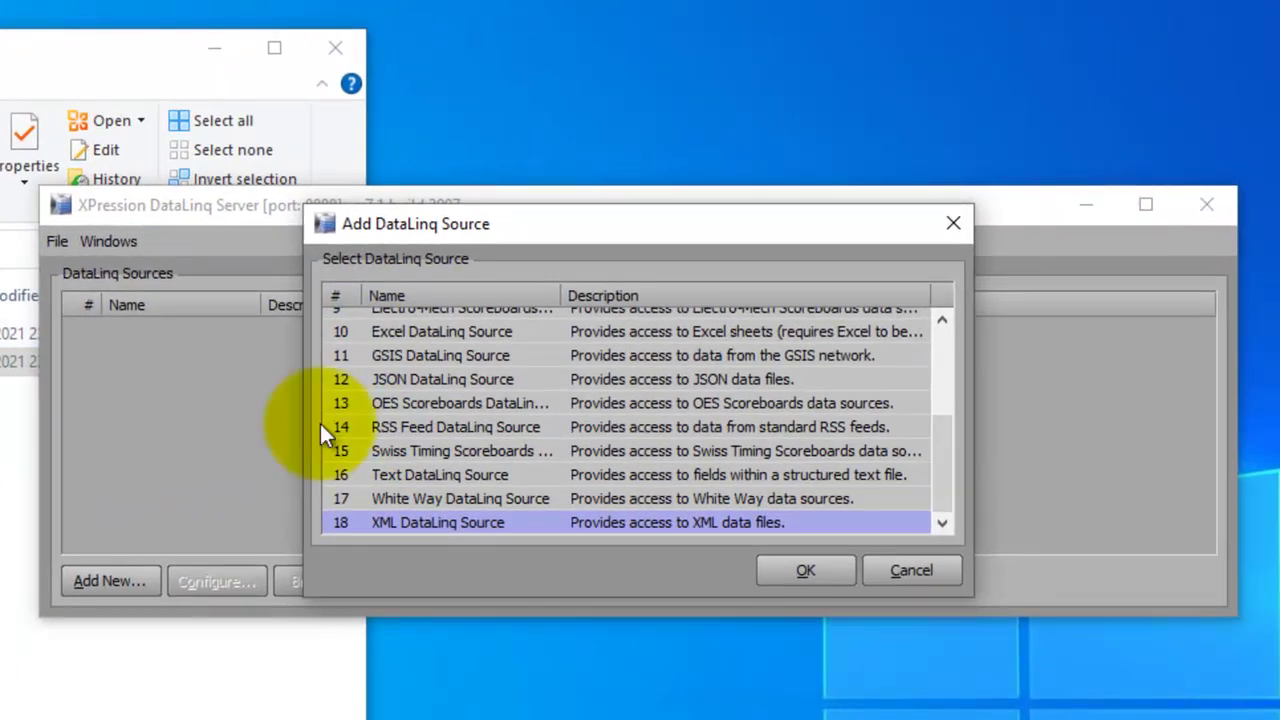
click(912, 570)
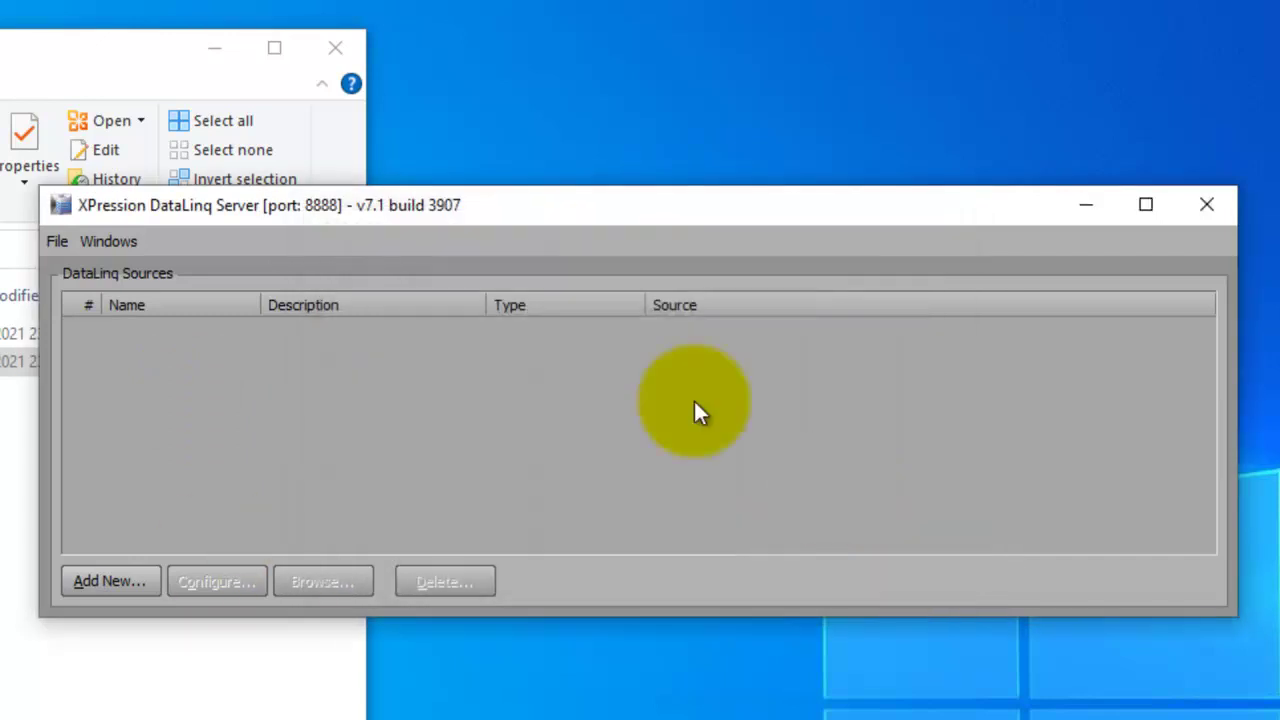
click(214, 48)
click(244, 84)
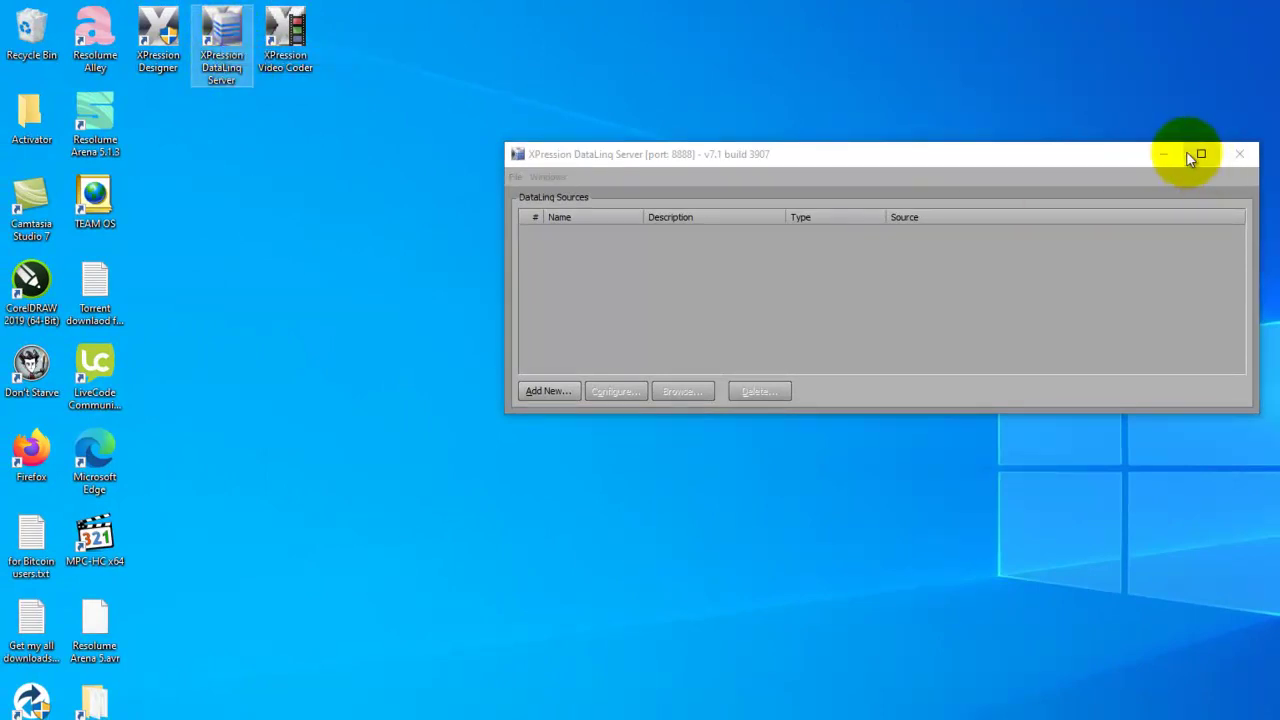
Step: Add a new DataLinq source, choosing XML DataLinq Source as its type
click(548, 391)
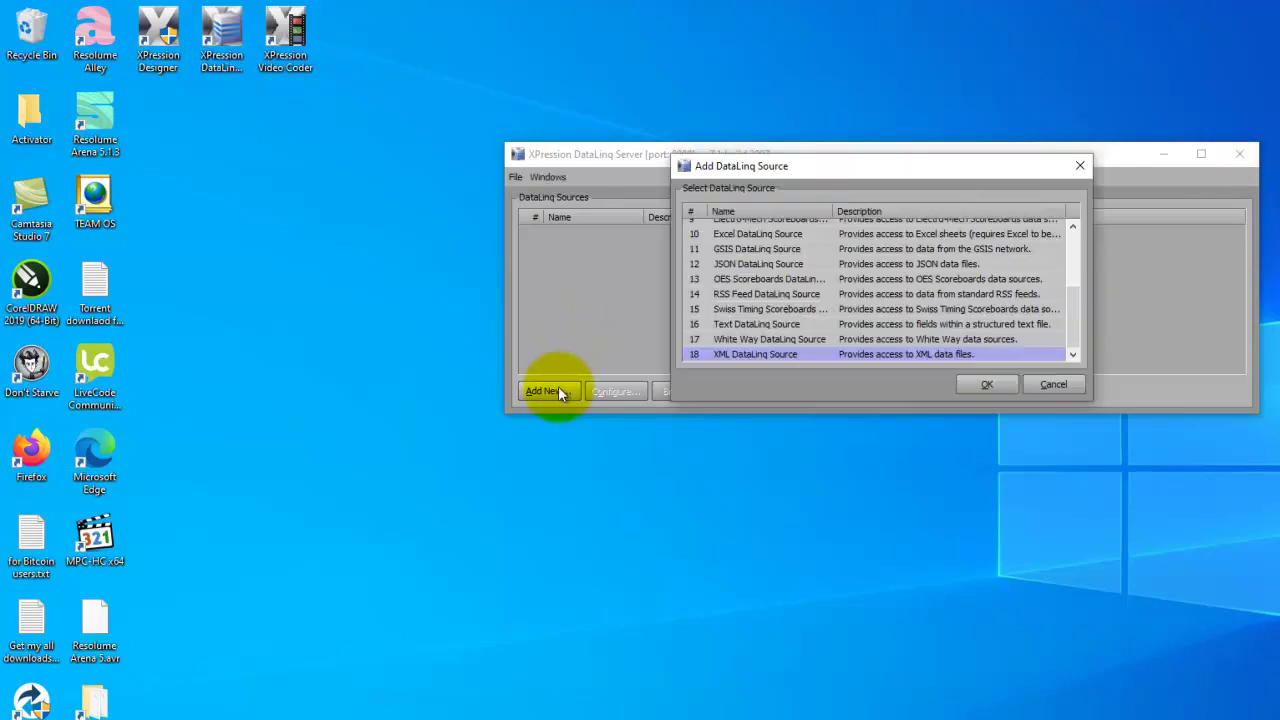
scroll(1075, 275, up, 3)
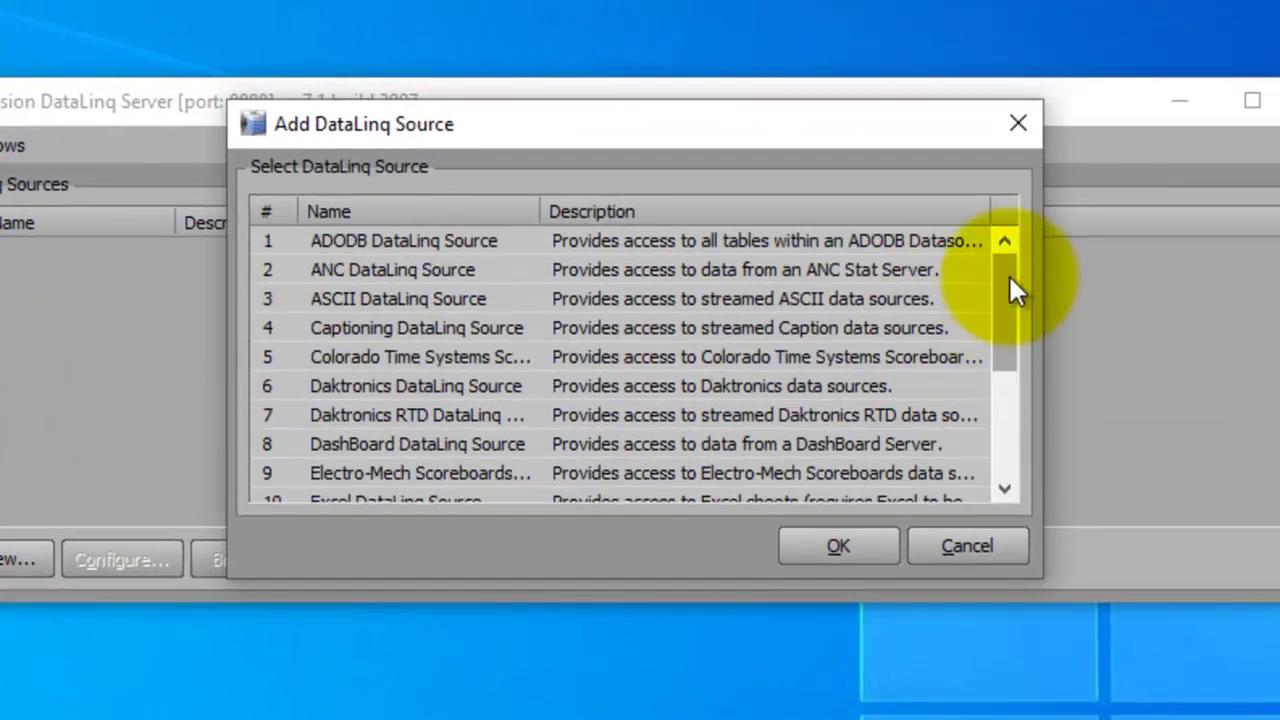
drag(1008, 286, 1008, 486)
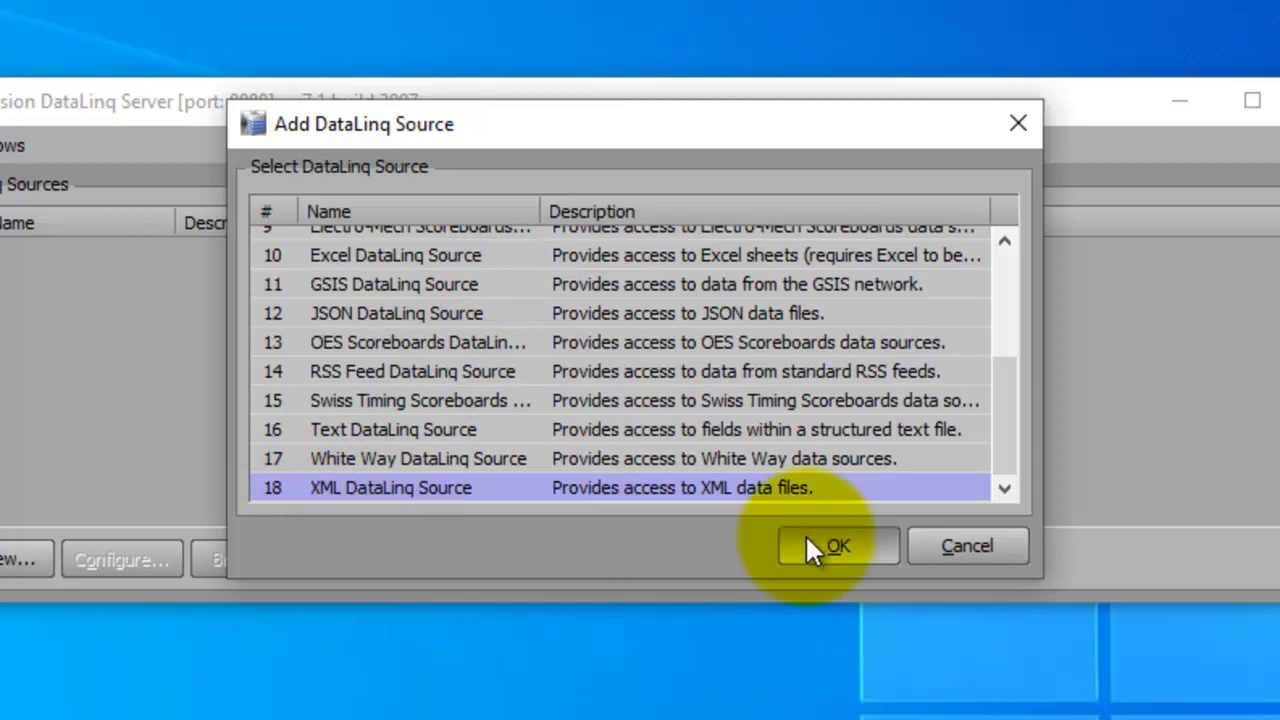
click(830, 546)
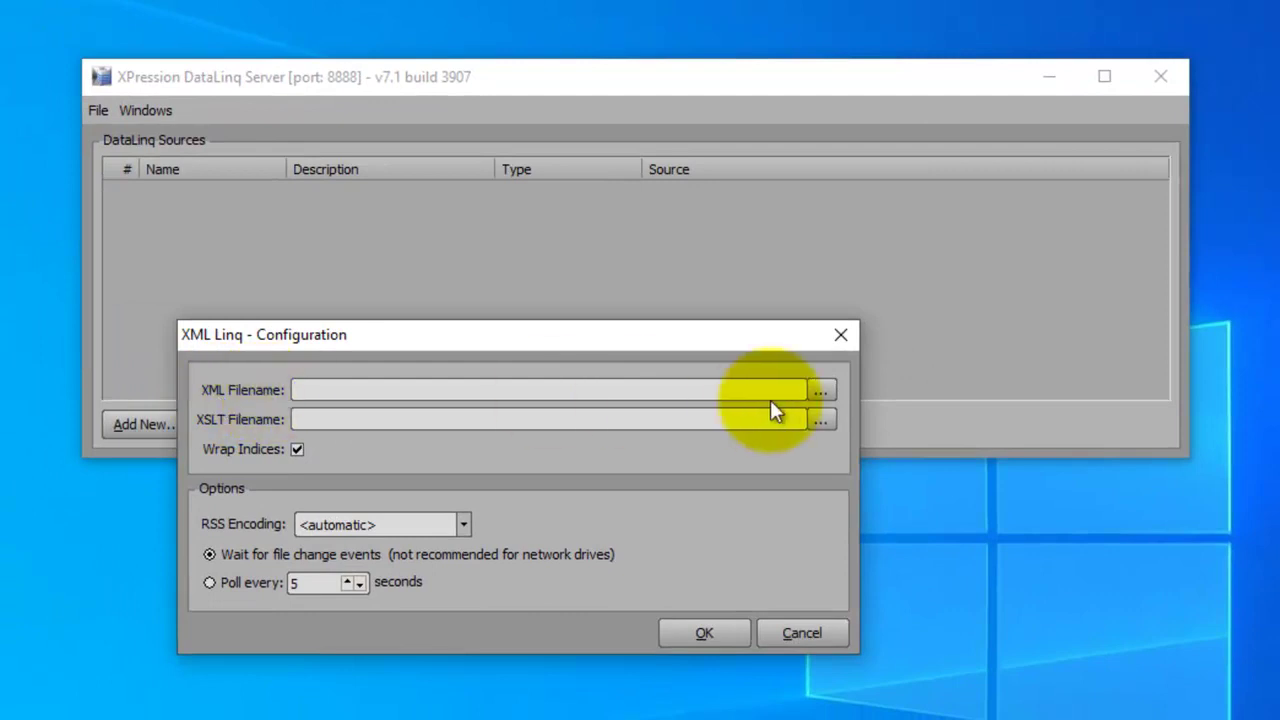
Step: Browse for the source's XML file and go to the C:\Draco\Soccer Xpression folder
click(820, 392)
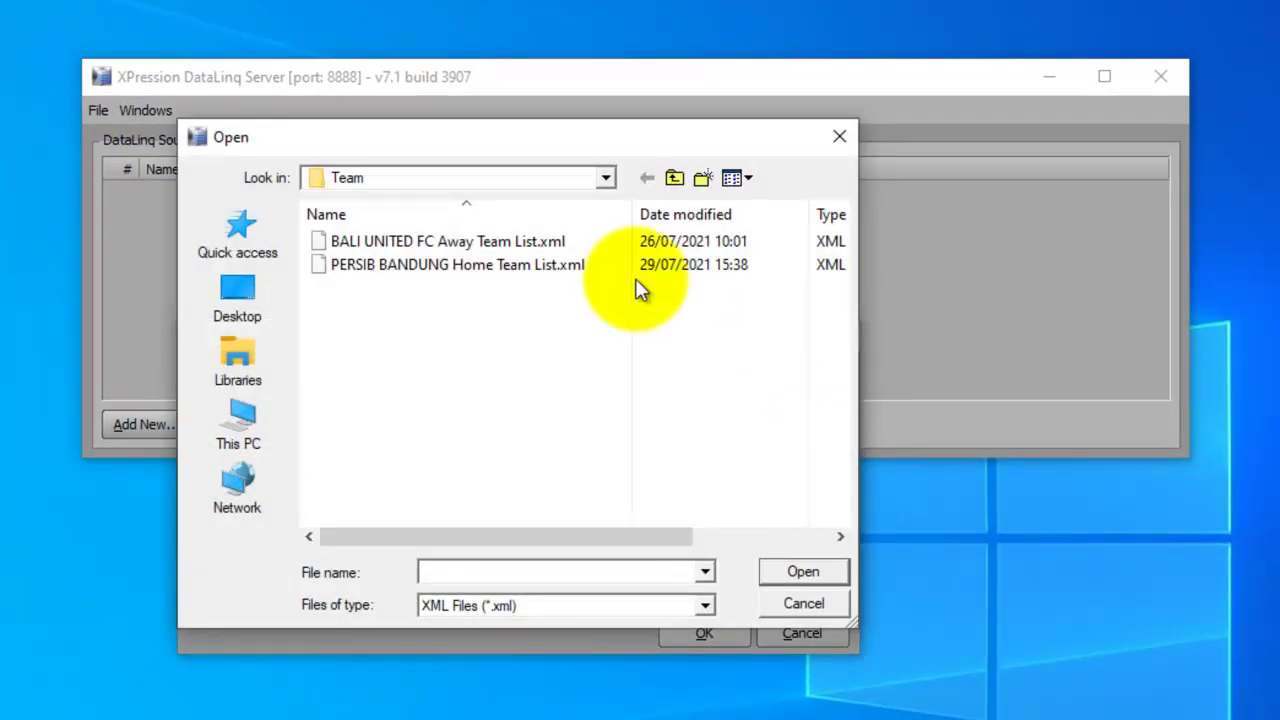
click(607, 178)
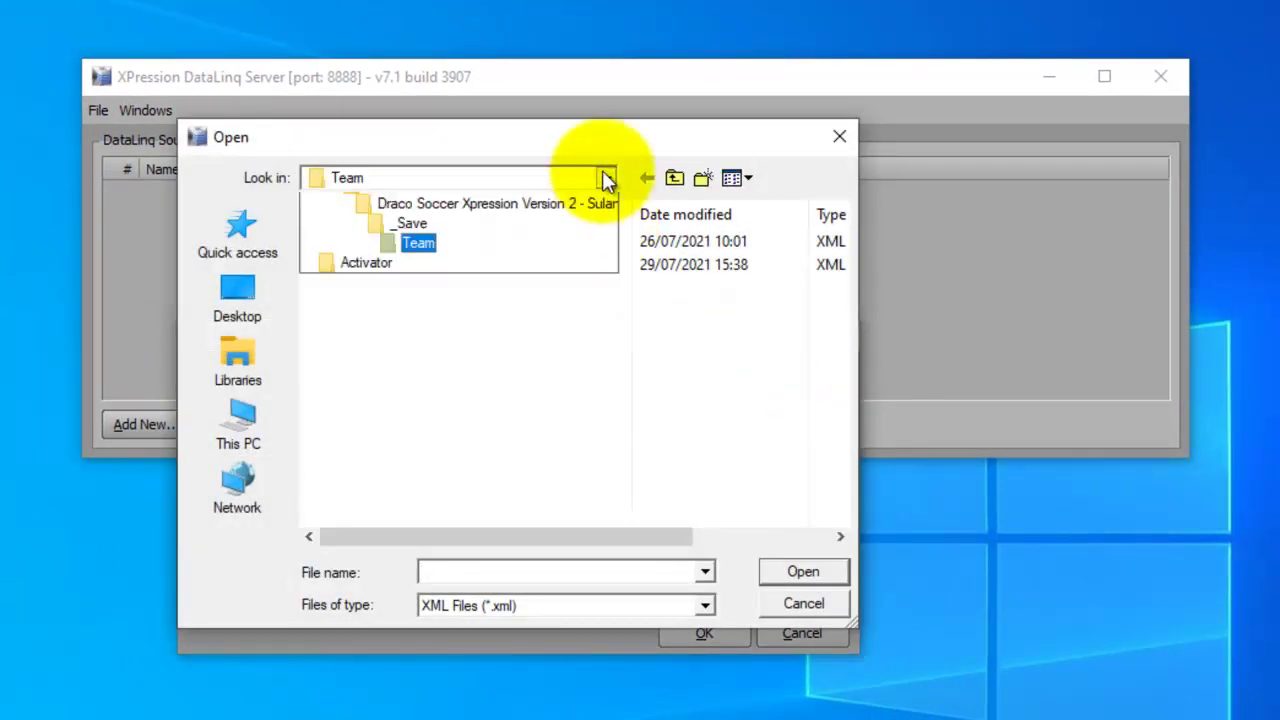
click(765, 456)
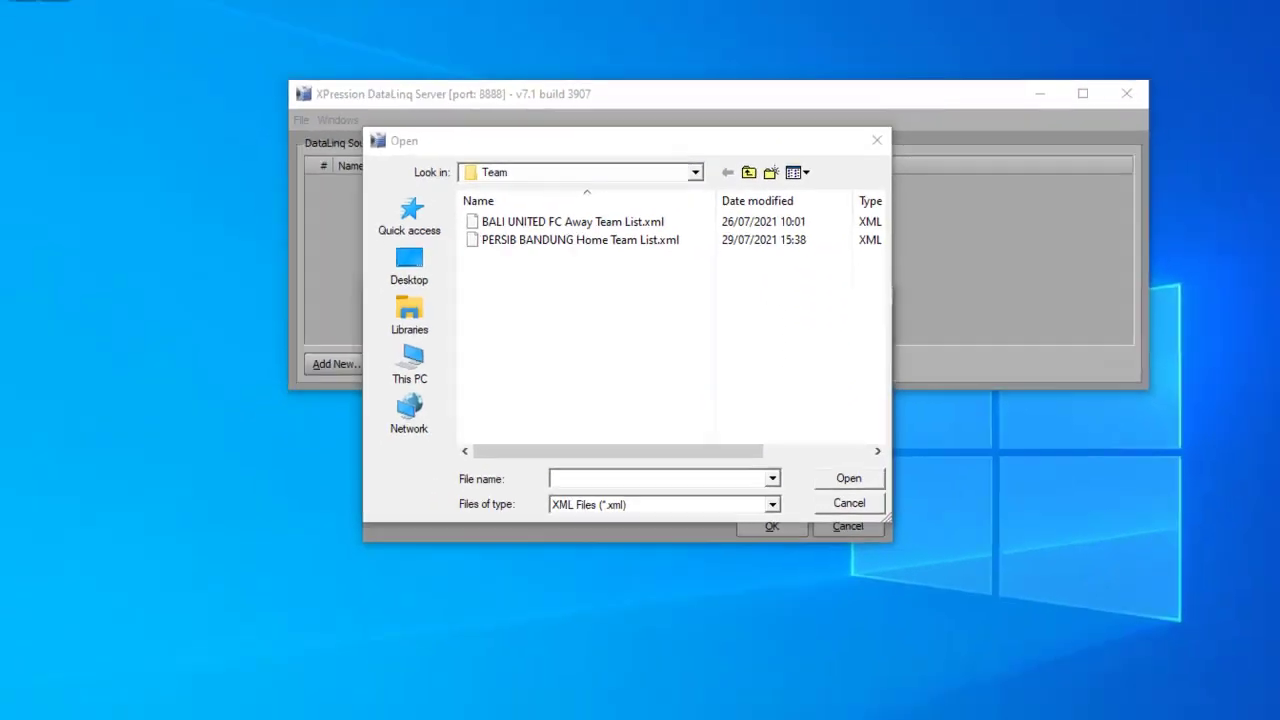
click(306, 699)
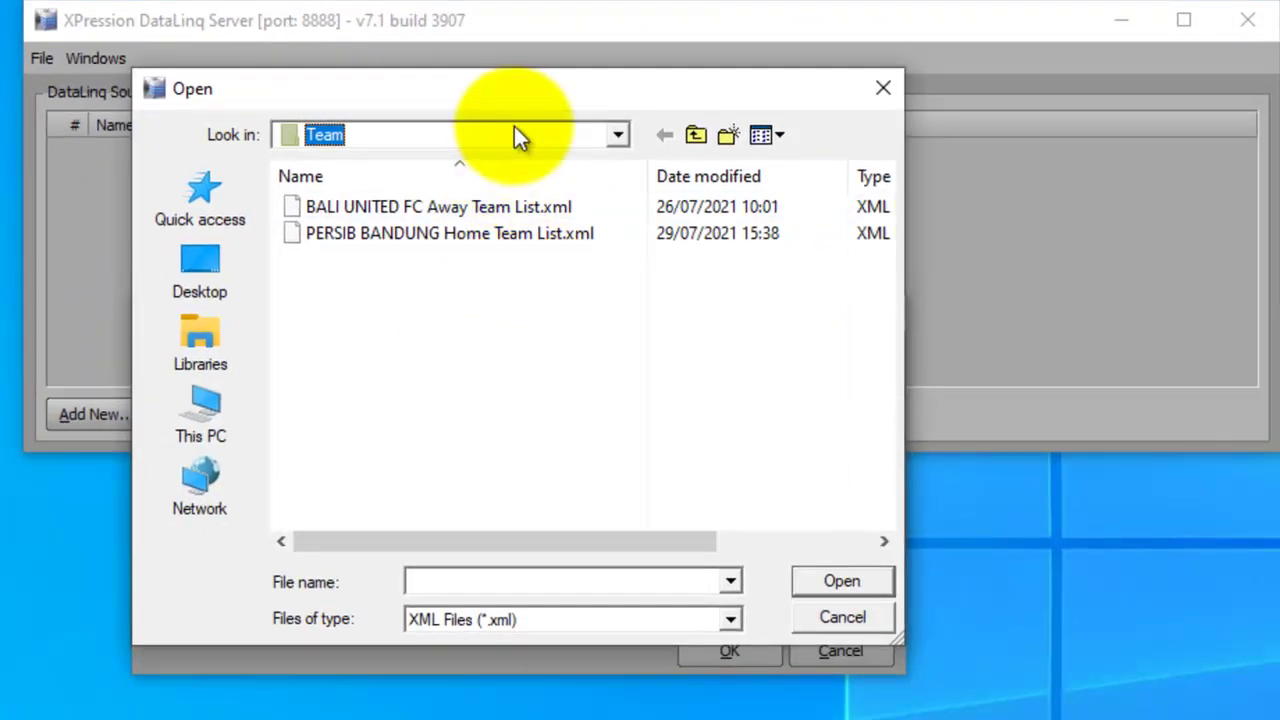
click(514, 130)
click(408, 296)
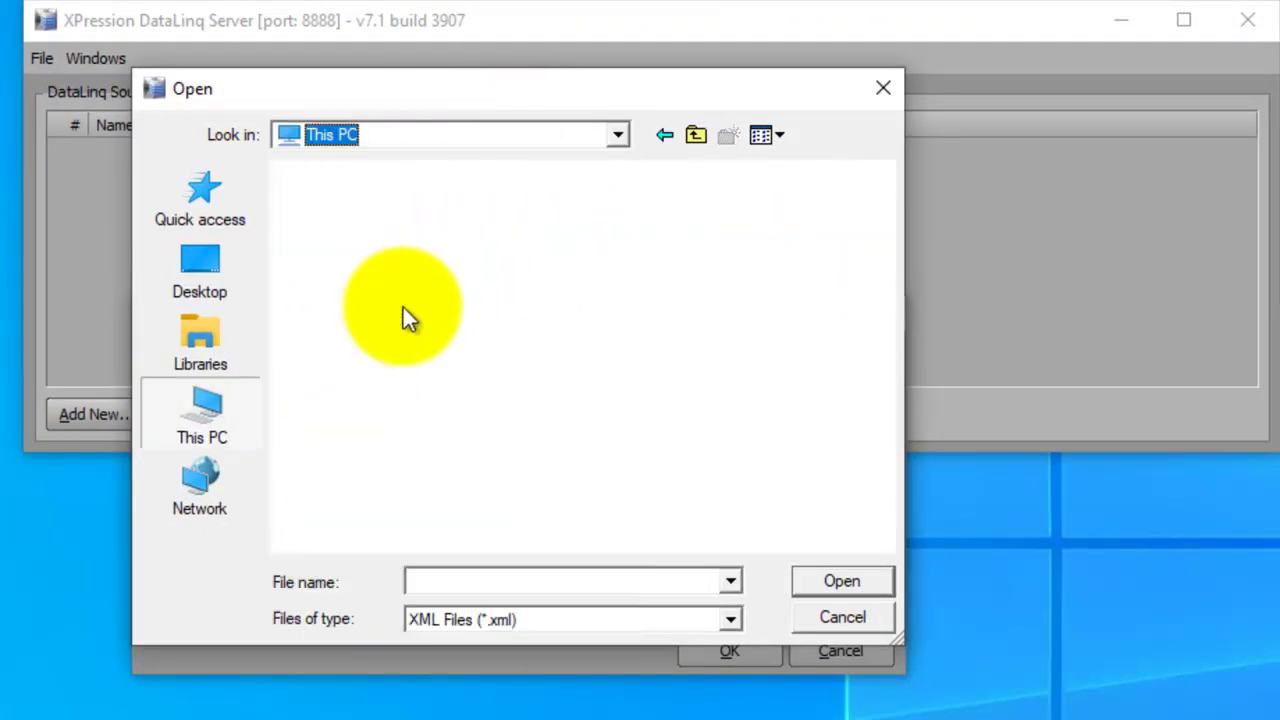
double_click(435, 365)
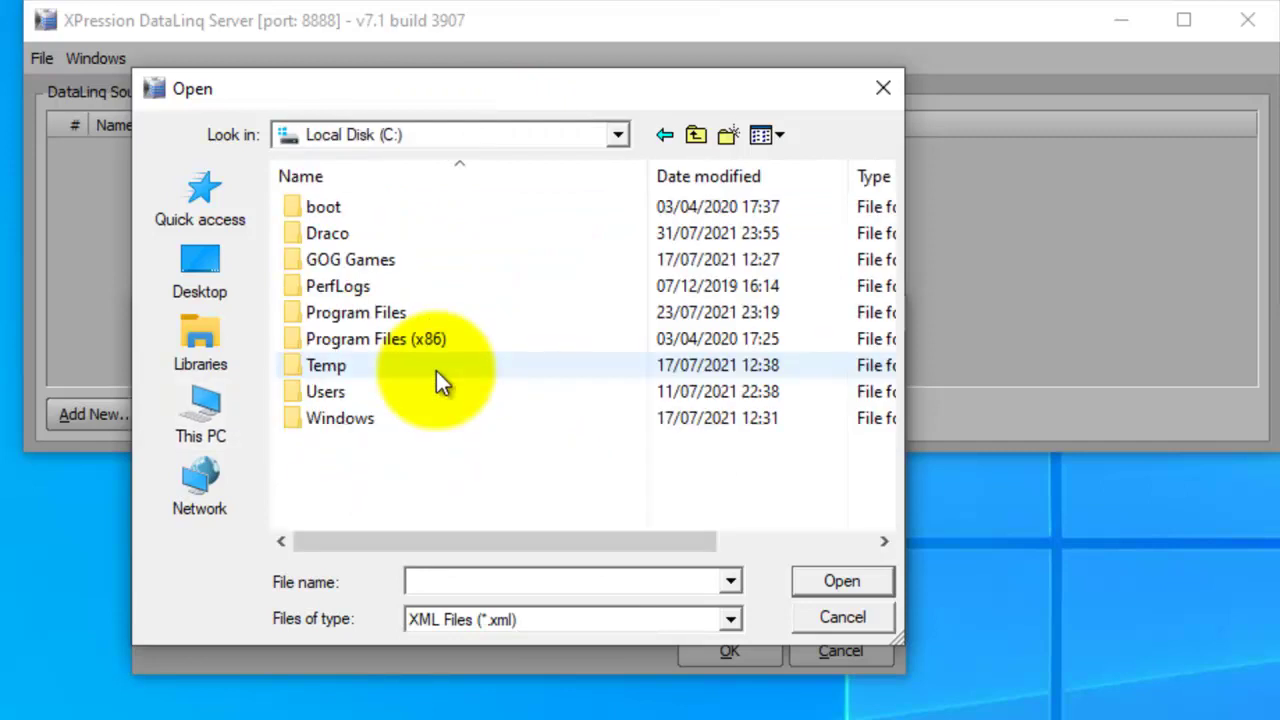
double_click(333, 242)
click(384, 210)
double_click(383, 210)
Step: Select Draco.Soccer.Graphics.xml and copy its name without the extension, leaving the file itself unrenamed
click(432, 208)
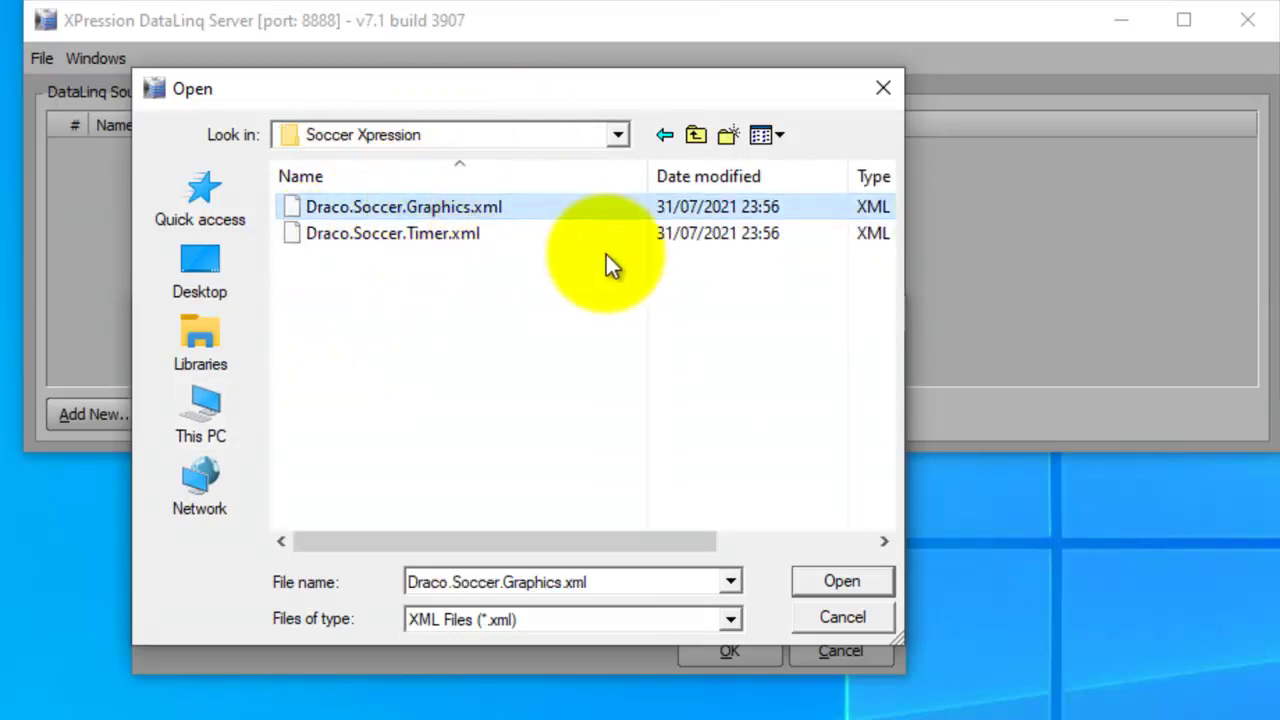
click(412, 235)
click(402, 207)
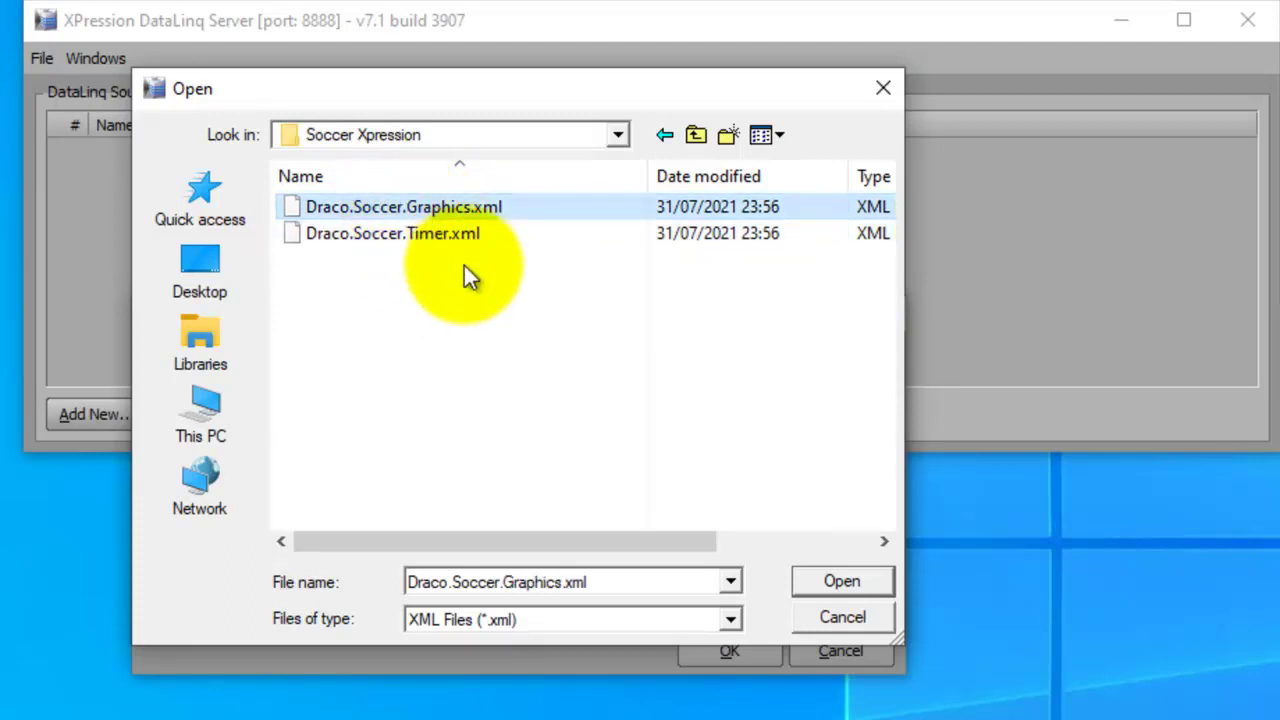
click(429, 219)
key(ctrl+c)
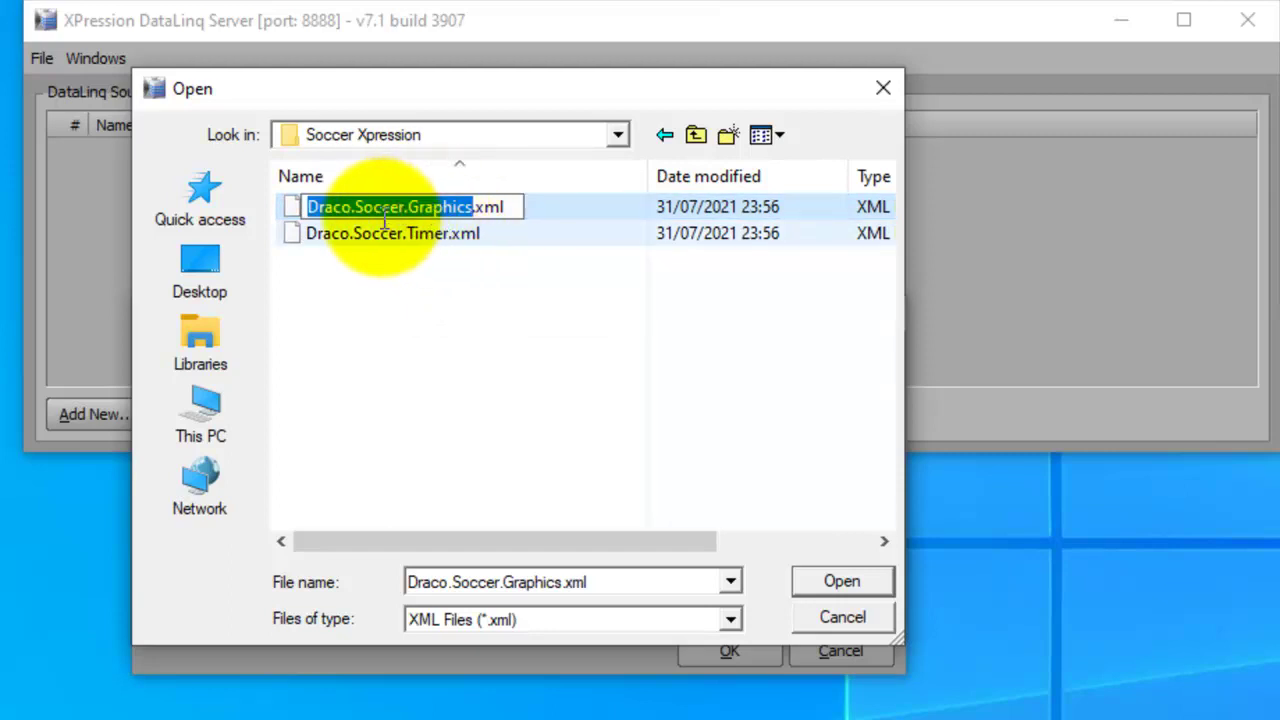
click(556, 222)
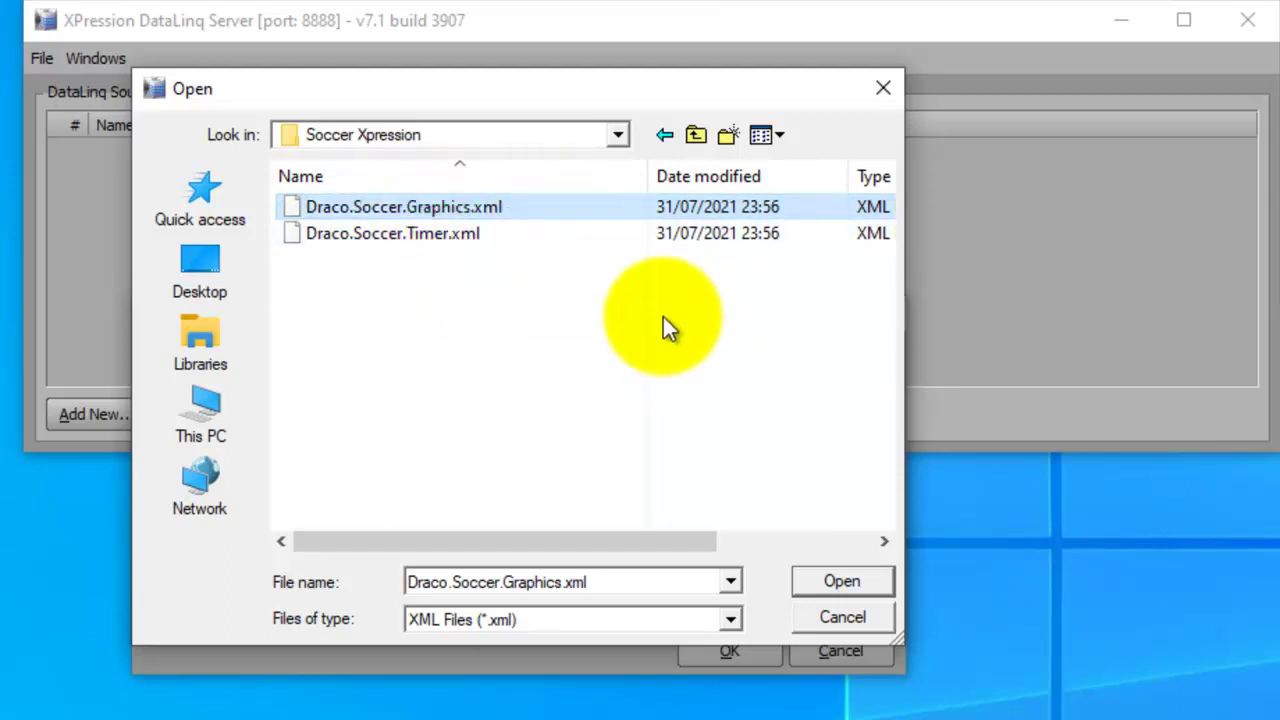
Step: Load Draco.Soccer.Graphics.xml as the XML source, name it Draco.Soccer.Graphics, and widen the Name column to fit
double_click(582, 209)
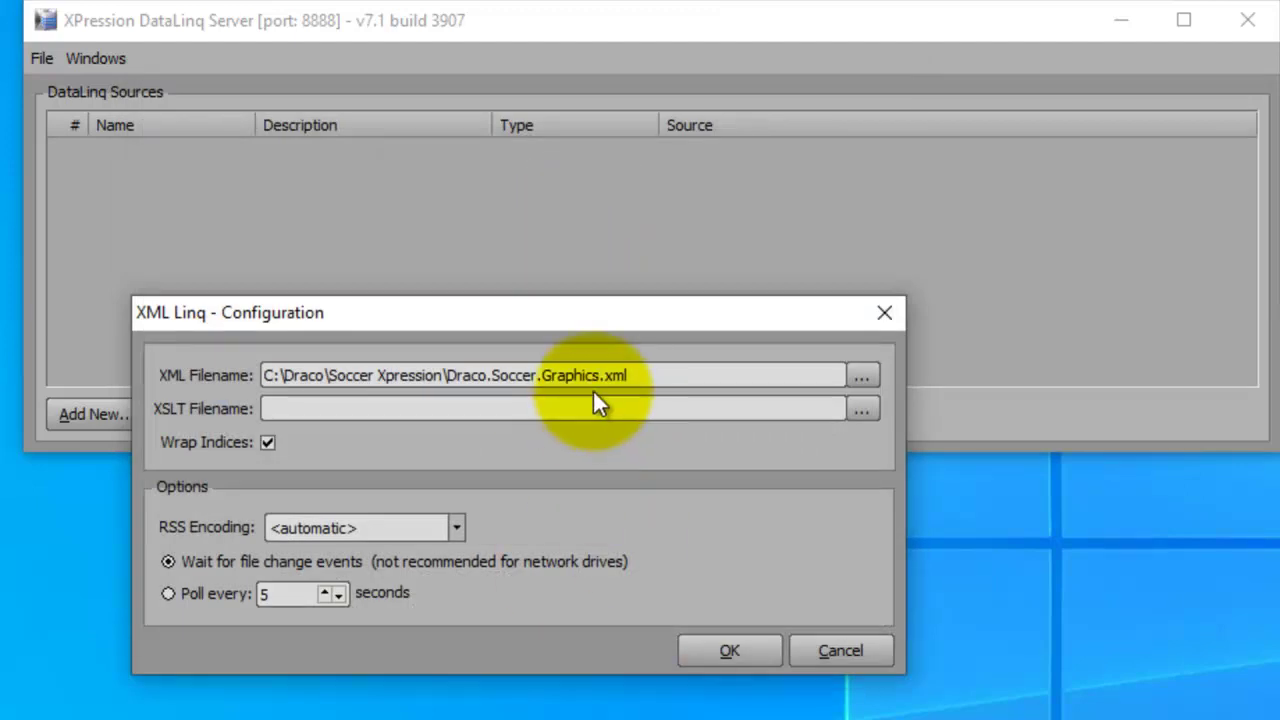
click(713, 655)
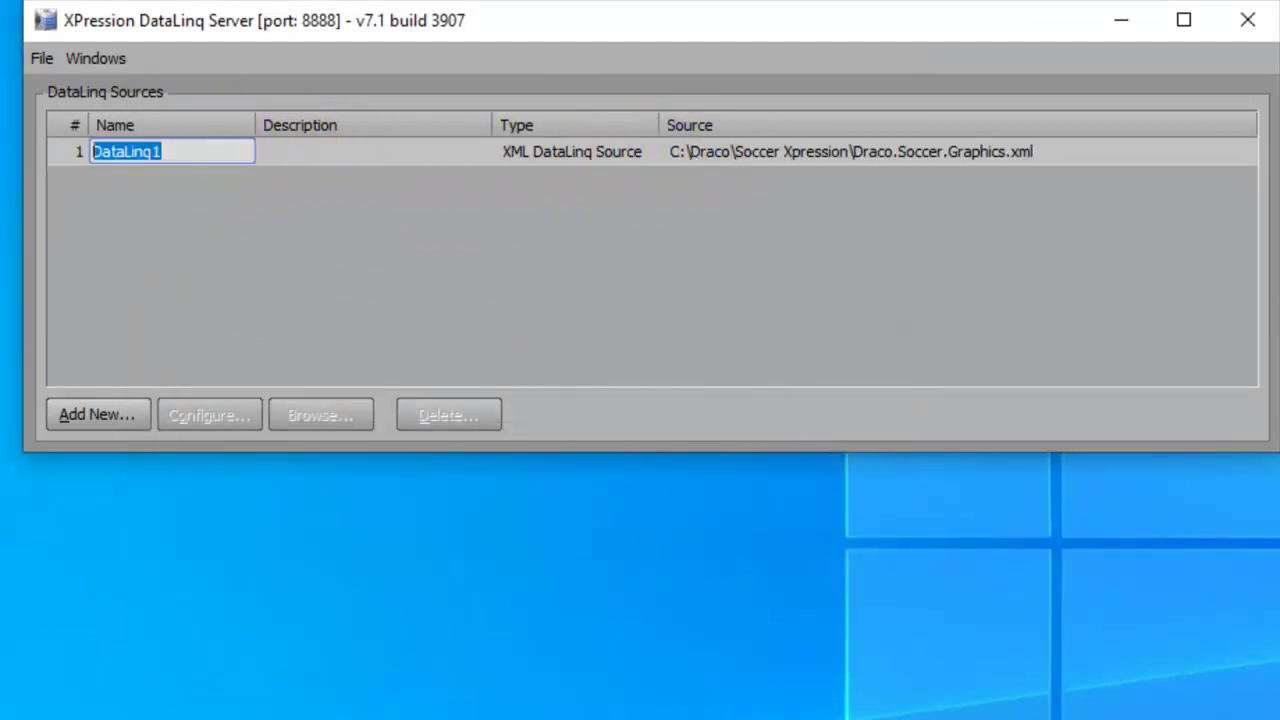
key(ctrl+v)
key(Return)
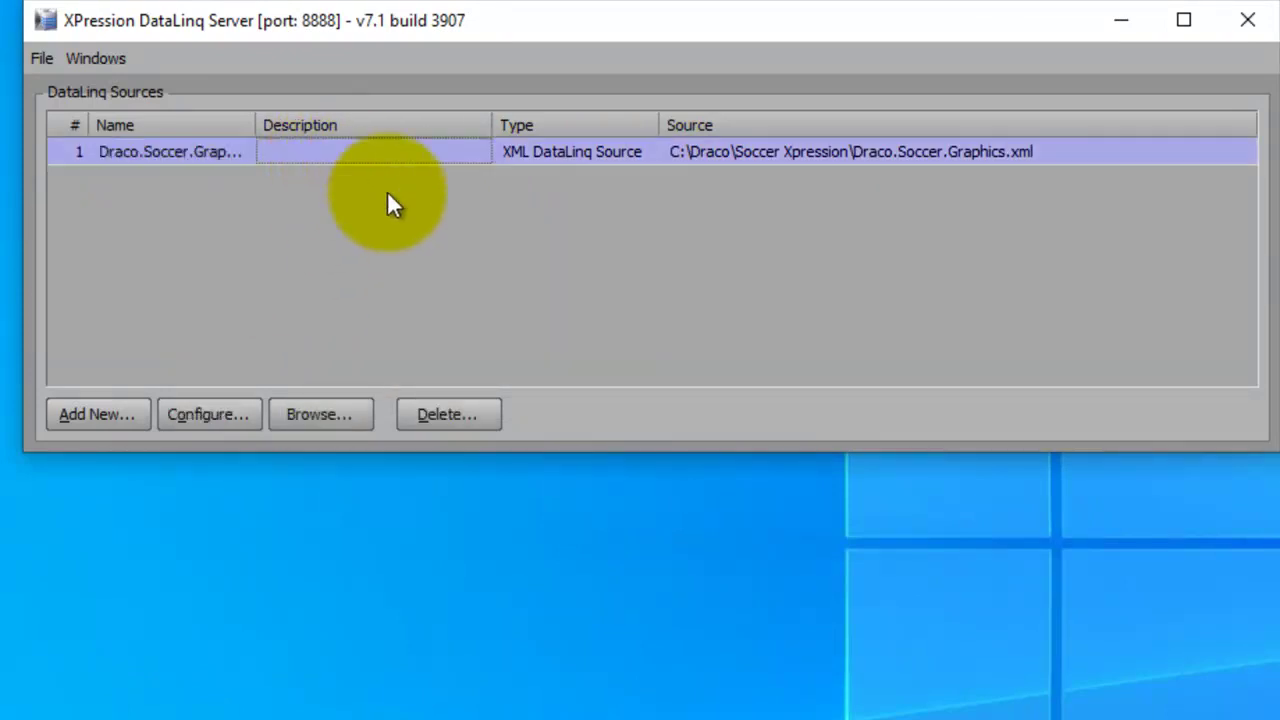
click(266, 151)
drag(260, 120, 298, 124)
Step: Add another XML DataLinq Source that uses Draco.Soccer.Timer.xml, copying the file's name without its extension
click(113, 414)
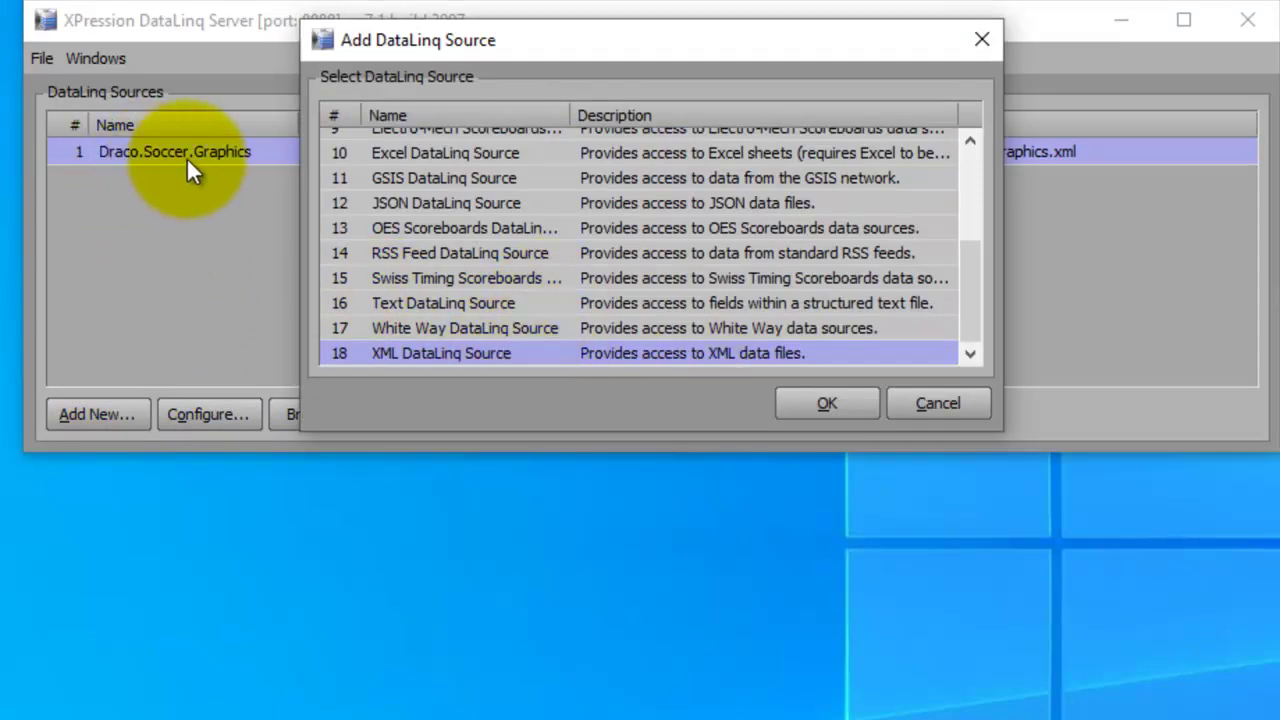
click(816, 398)
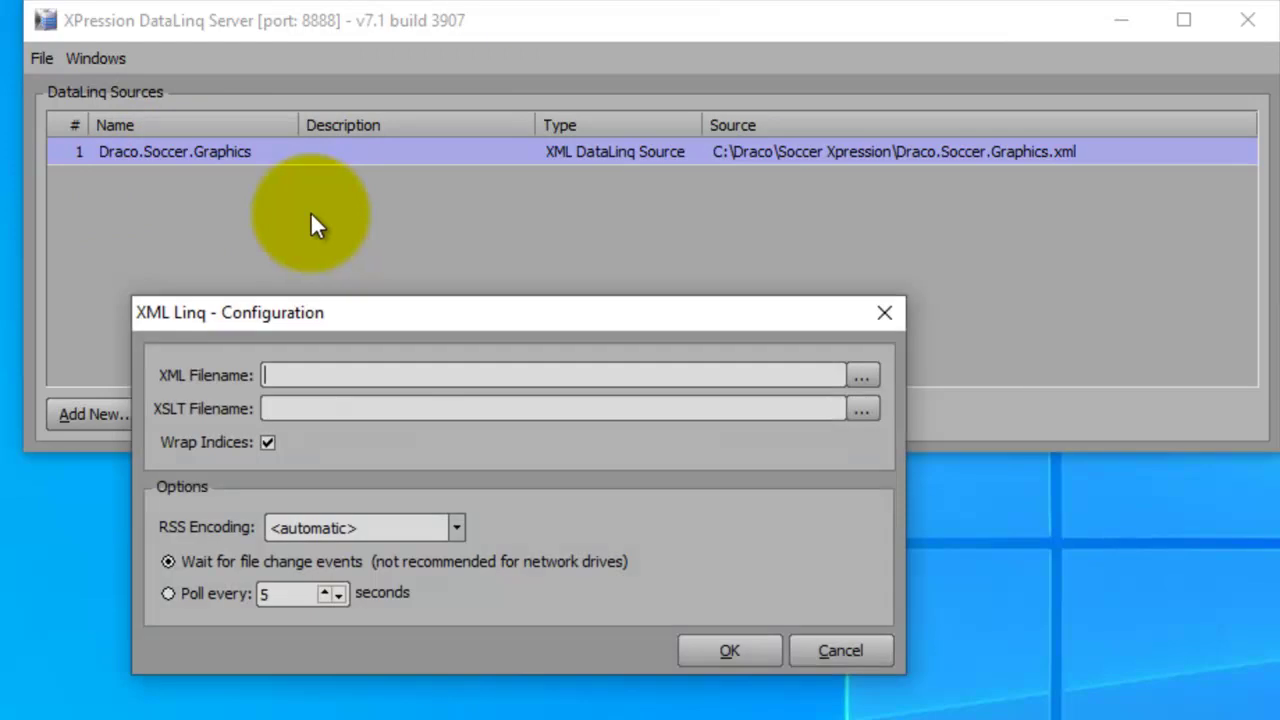
click(861, 376)
click(460, 240)
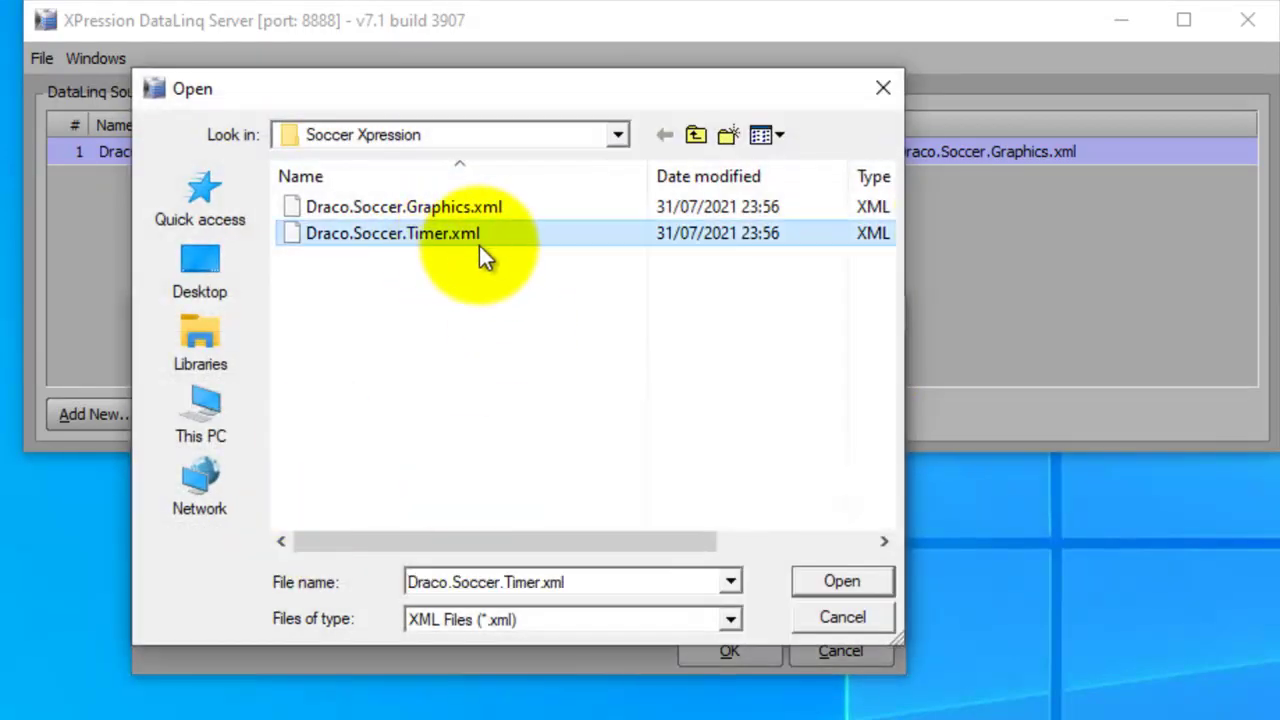
click(479, 245)
key(ctrl+c)
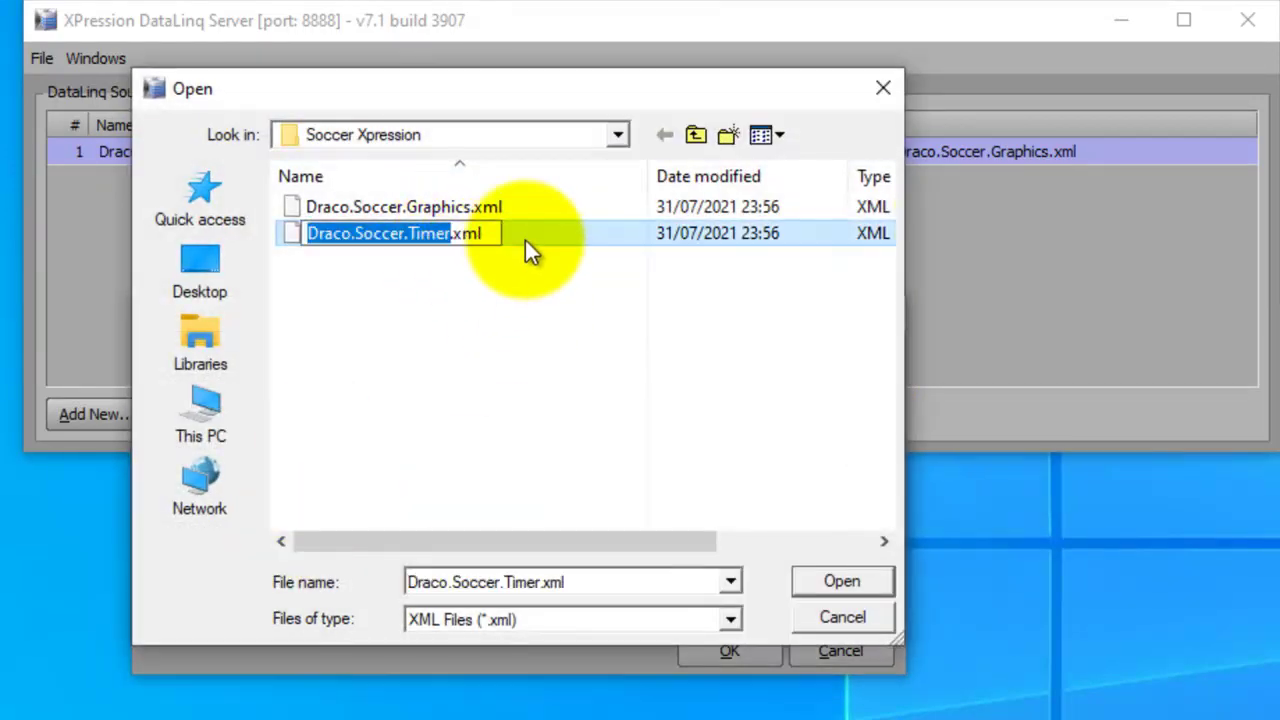
key(Escape)
click(828, 574)
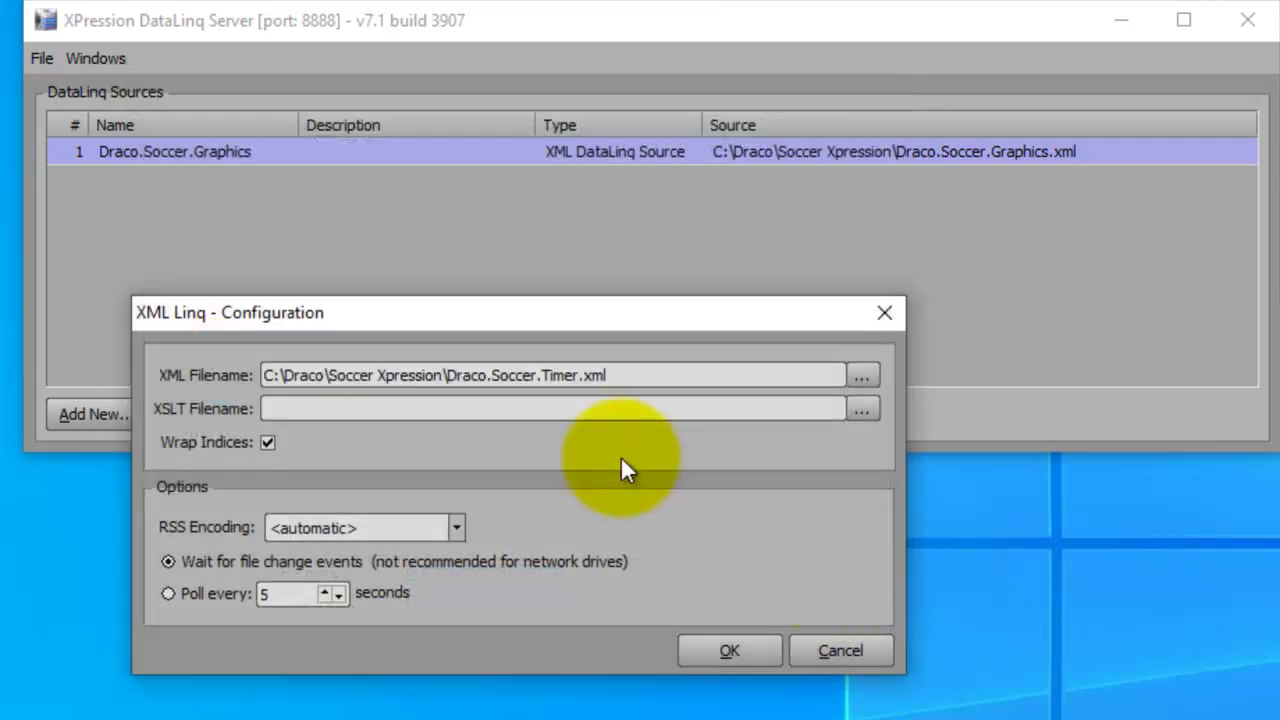
Step: Confirm the second XML source's configuration and name the source Draco.Soccer.Timer
click(729, 650)
click(222, 184)
key(ctrl+a)
key(ctrl+v)
click(385, 162)
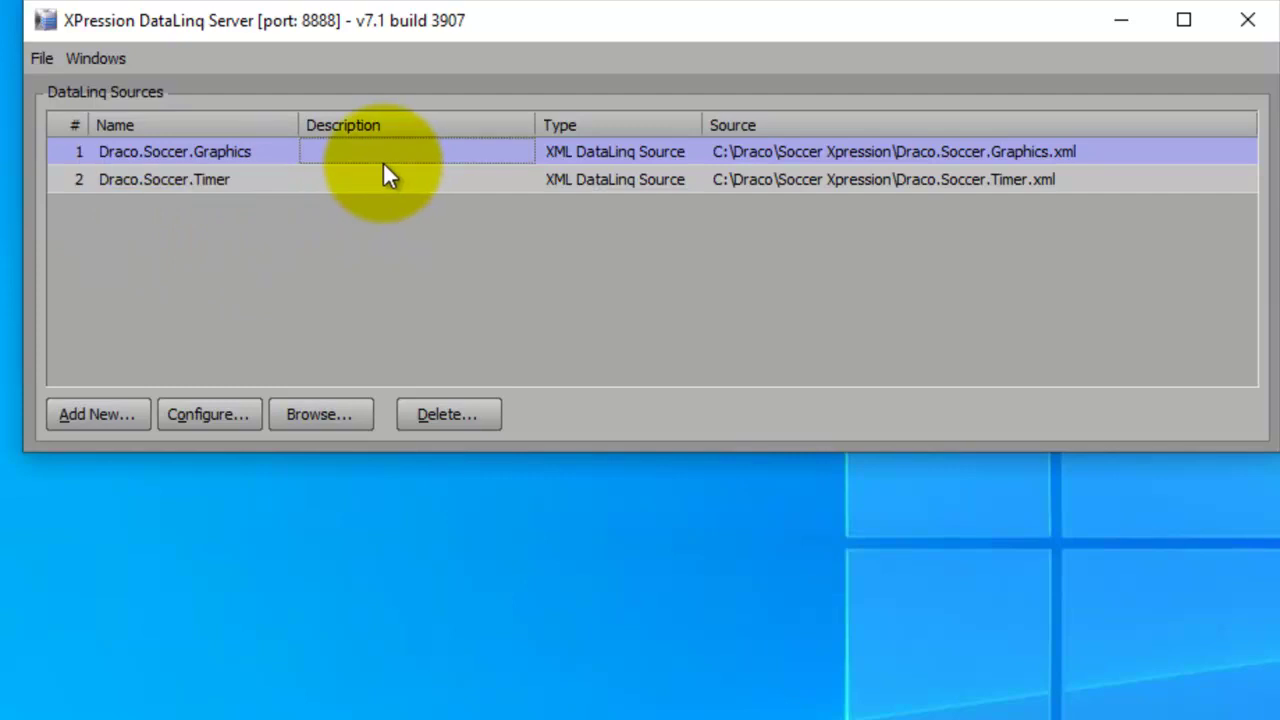
Step: Check the names of both DataLinq sources against their XML file names
click(236, 185)
click(226, 172)
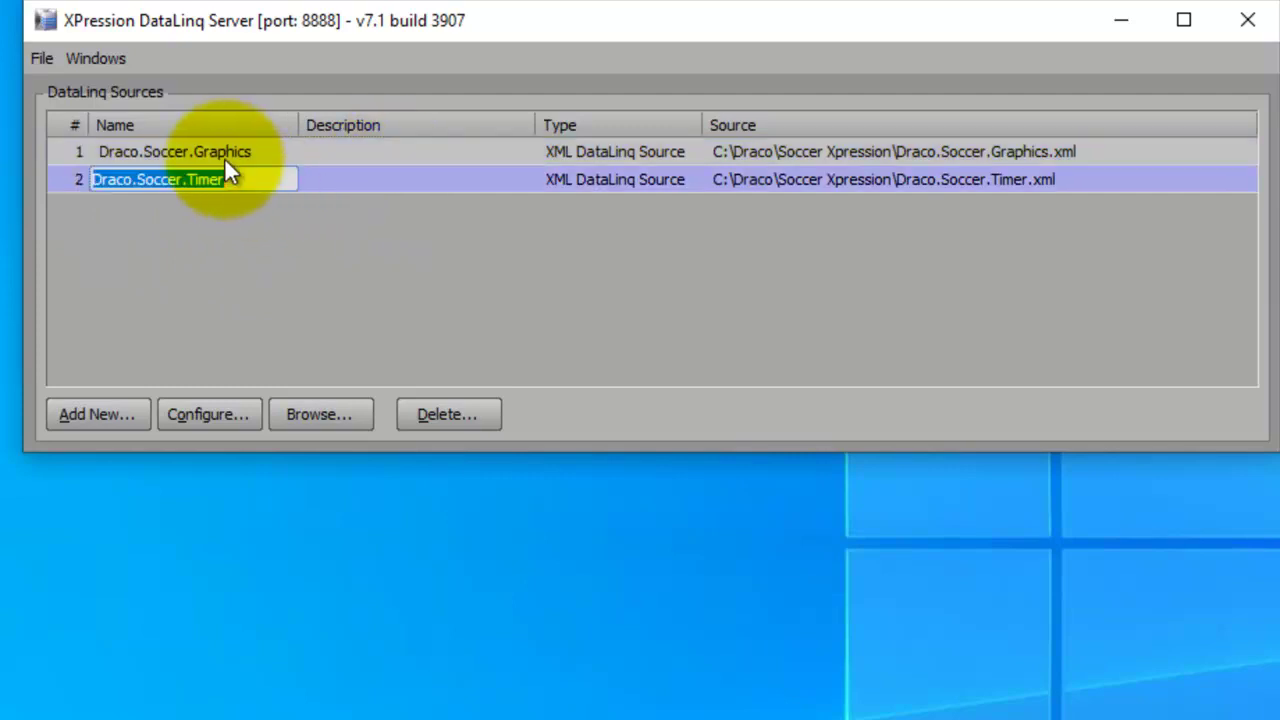
click(365, 180)
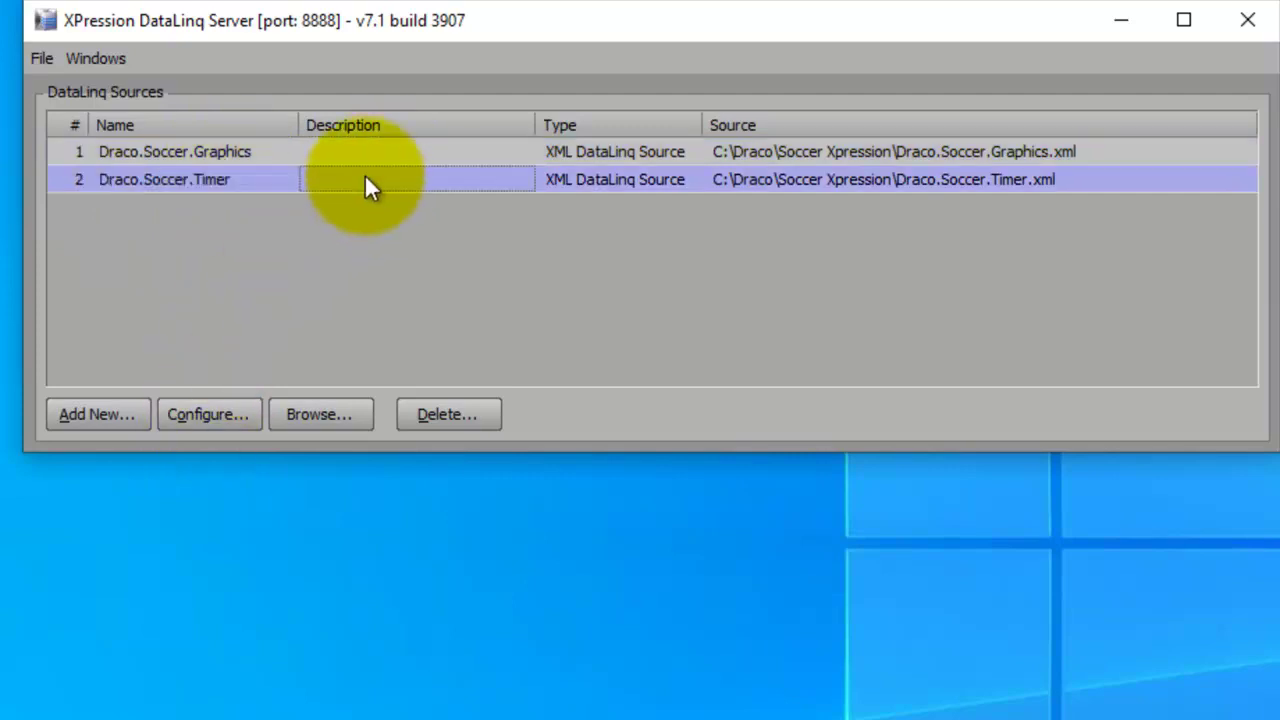
click(152, 150)
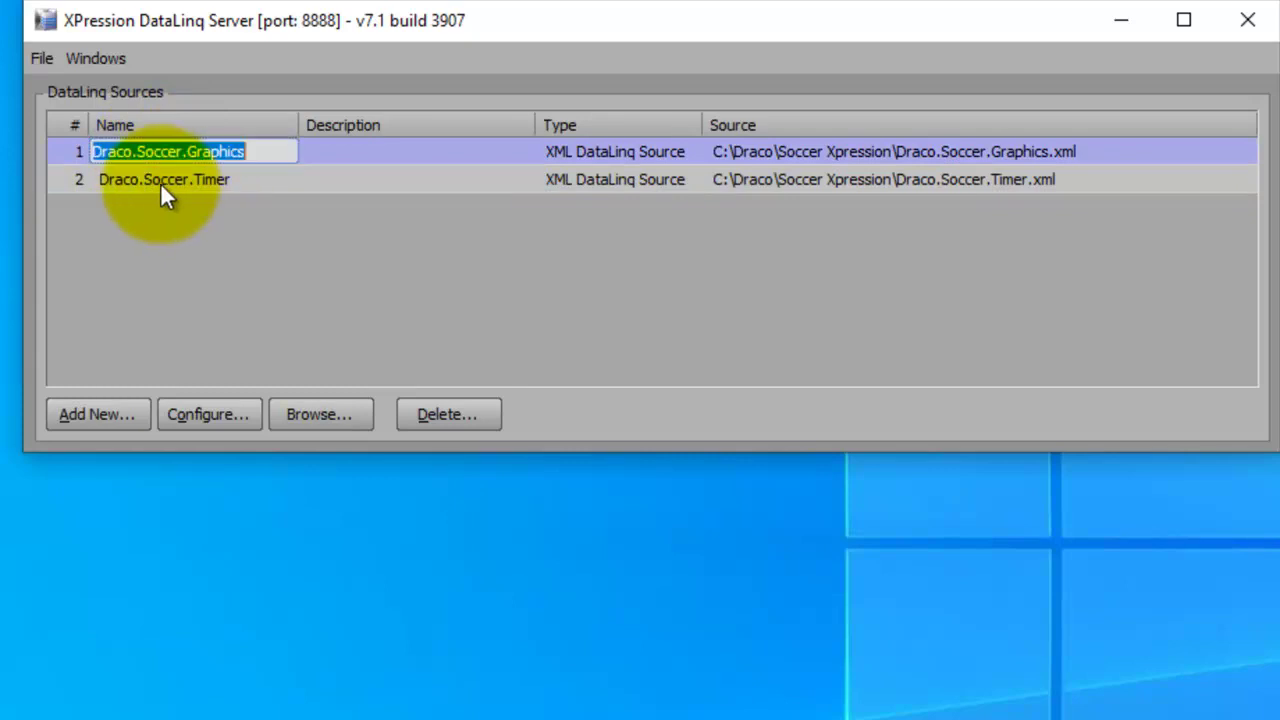
click(288, 184)
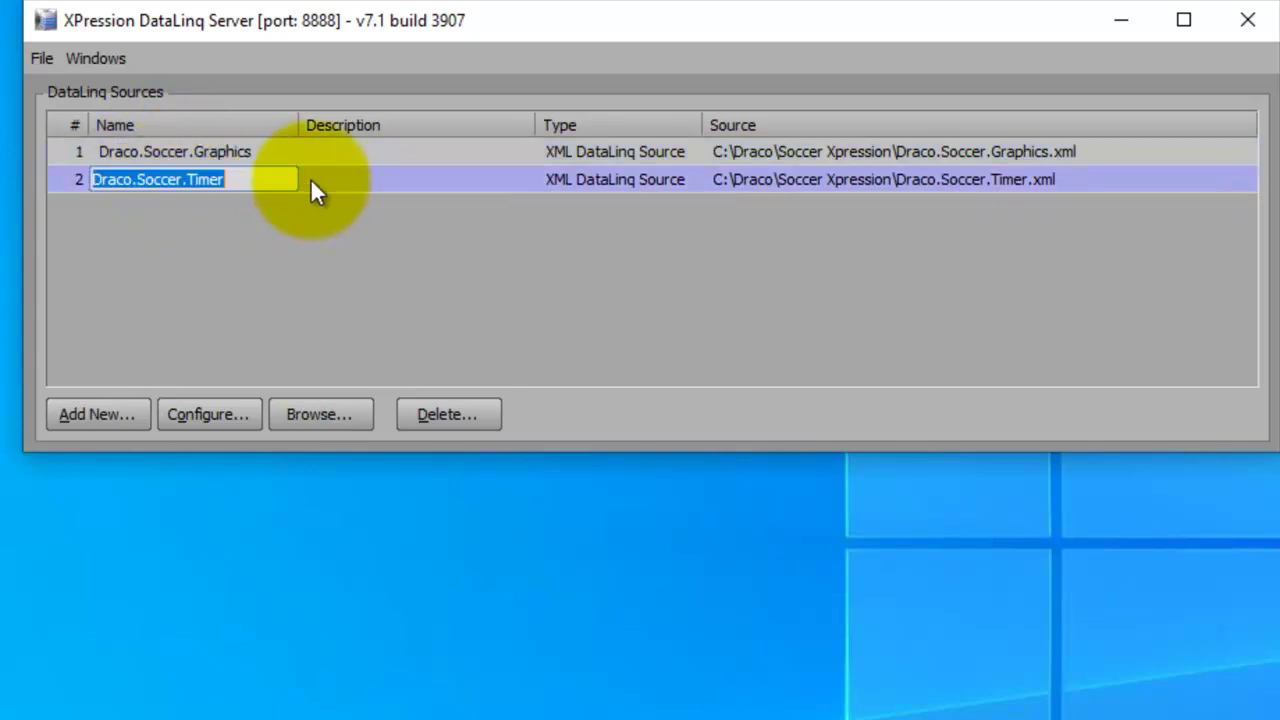
click(380, 162)
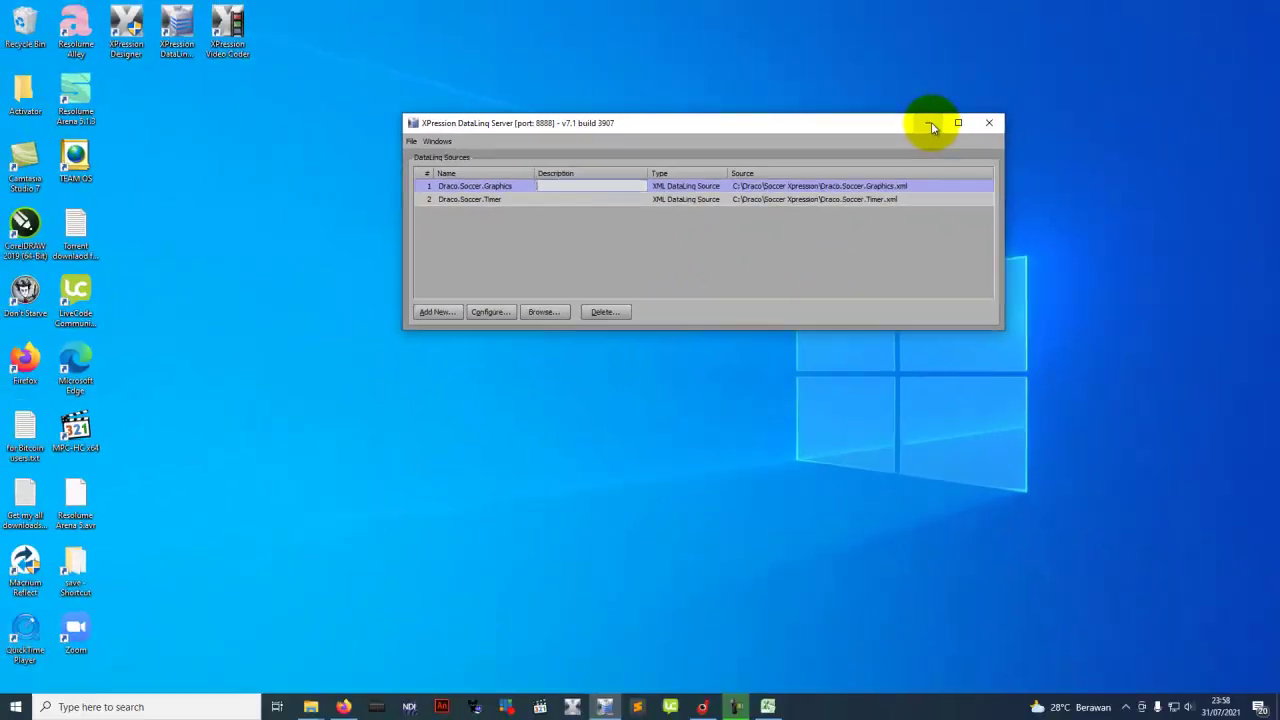
Step: Minimize the DataLinq Server and open the Xpression folder inside Draco Soccer Xpression Version 2 - Sulangkar in File Explorer
click(930, 123)
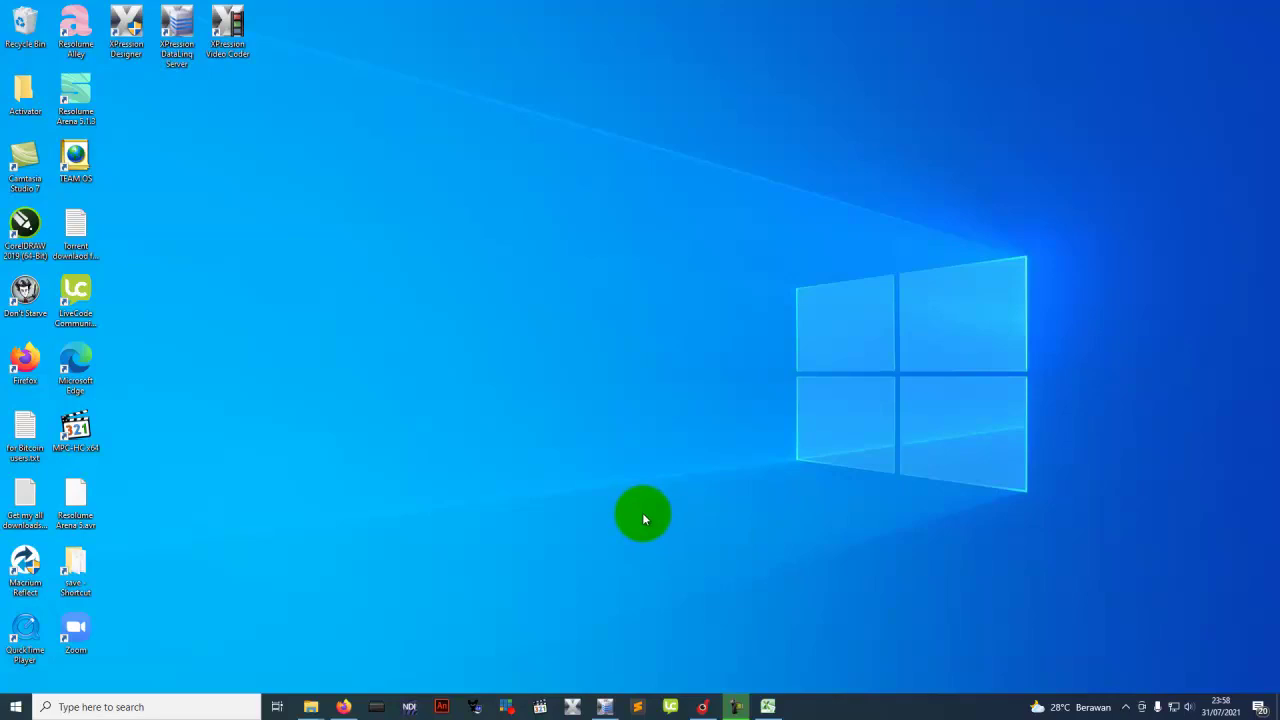
mouse_move(310, 705)
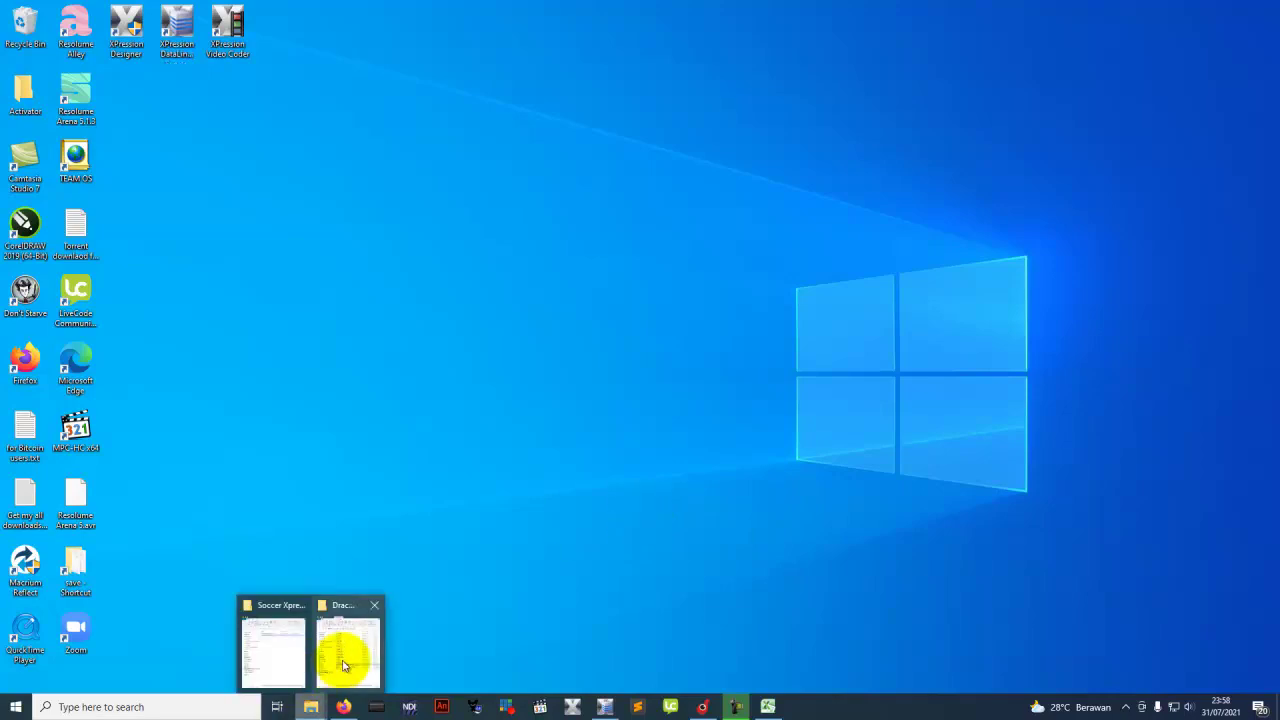
click(340, 655)
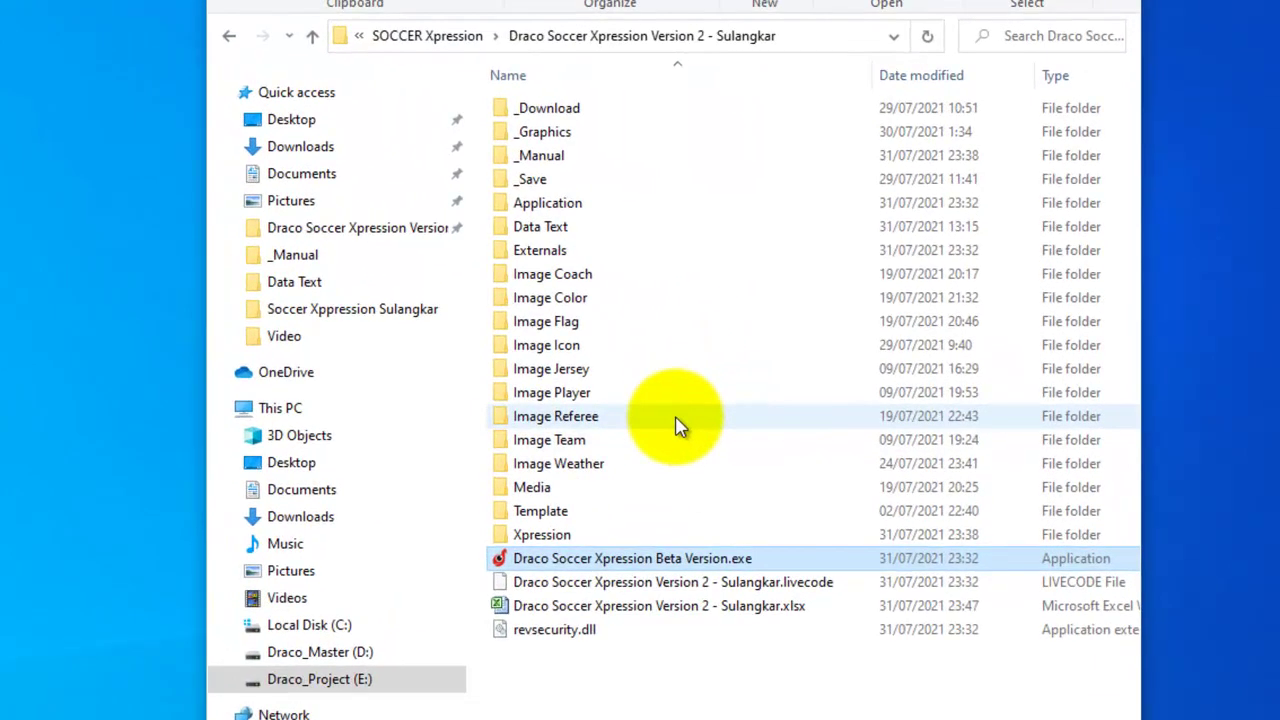
click(562, 537)
double_click(562, 536)
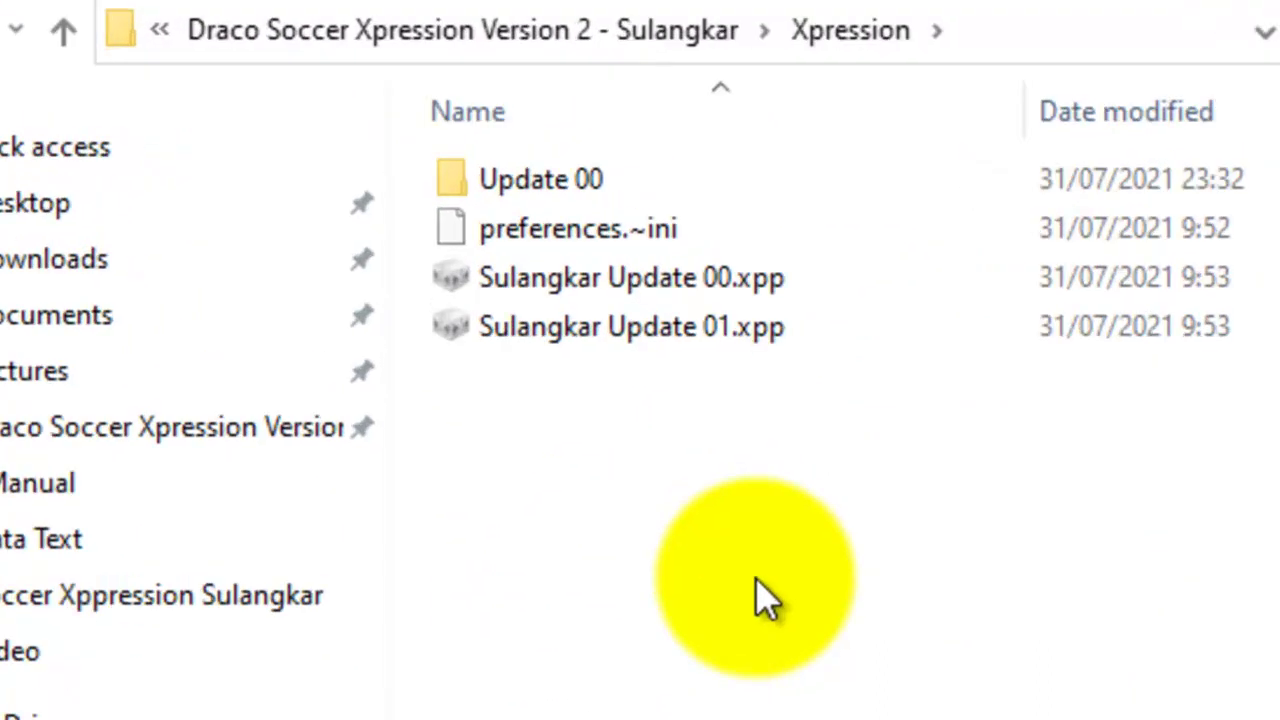
Step: Create a folder named Update 01 alongside the Sulangkar package files
click(690, 392)
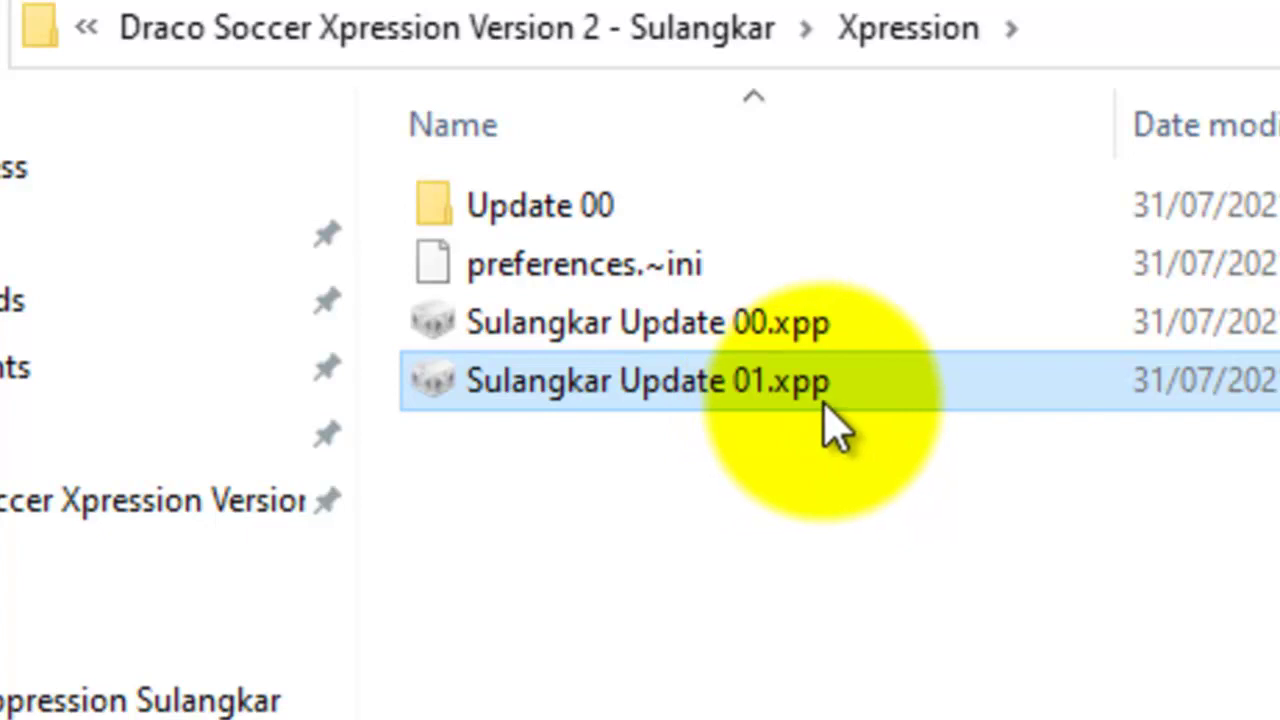
key(ctrl+shift+n)
text(Update 01)
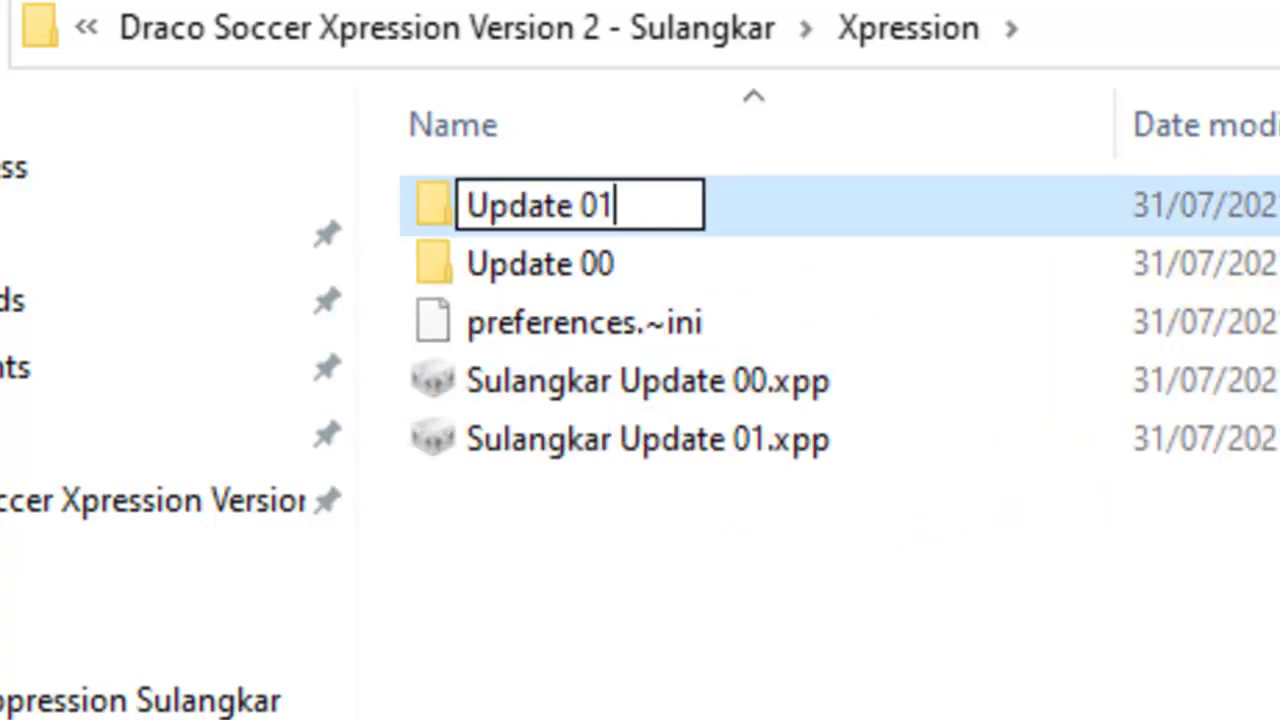
key(Return)
Step: Open the Sulangkar Update 01.xpp package in XPression Designer and start choosing its deployment destination
click(697, 464)
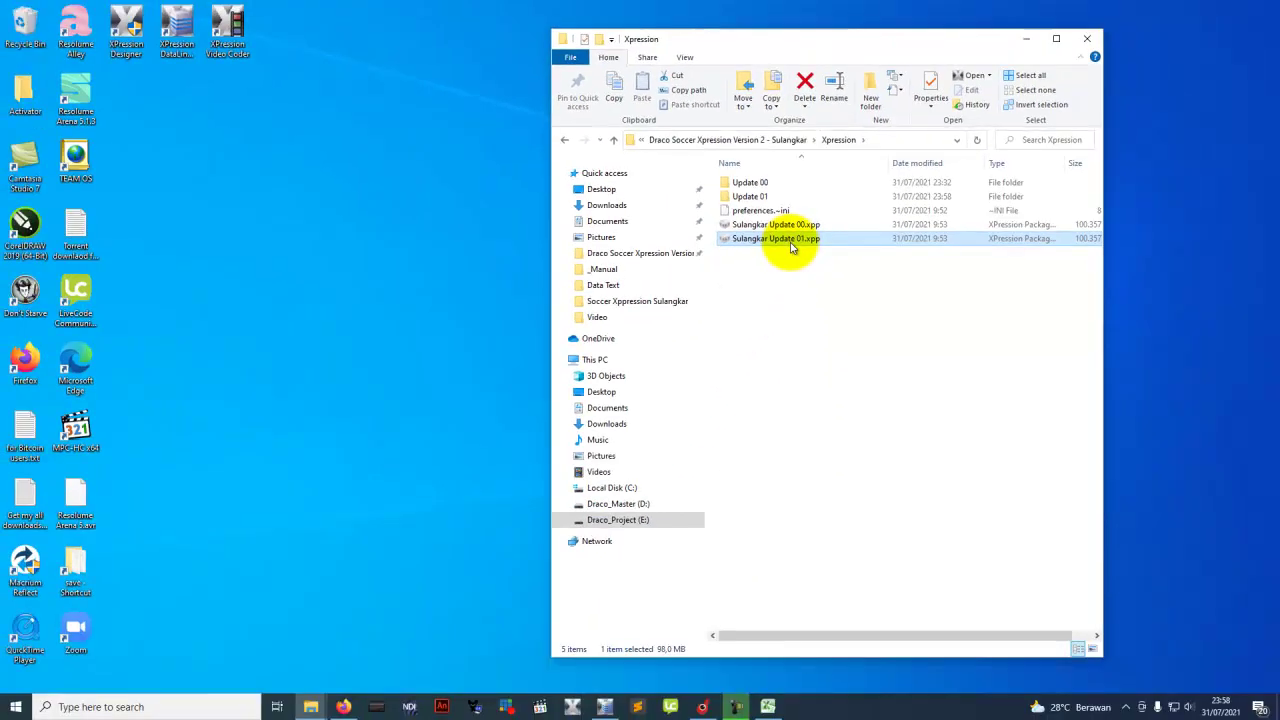
double_click(790, 244)
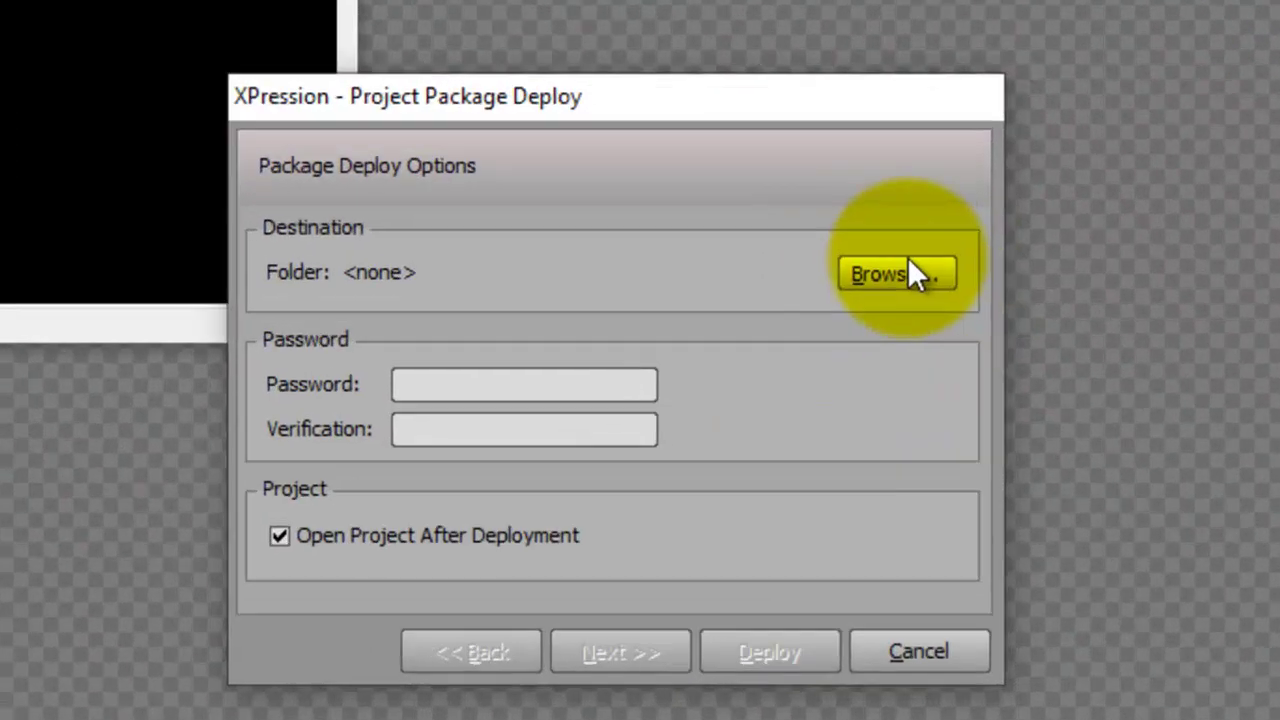
click(759, 303)
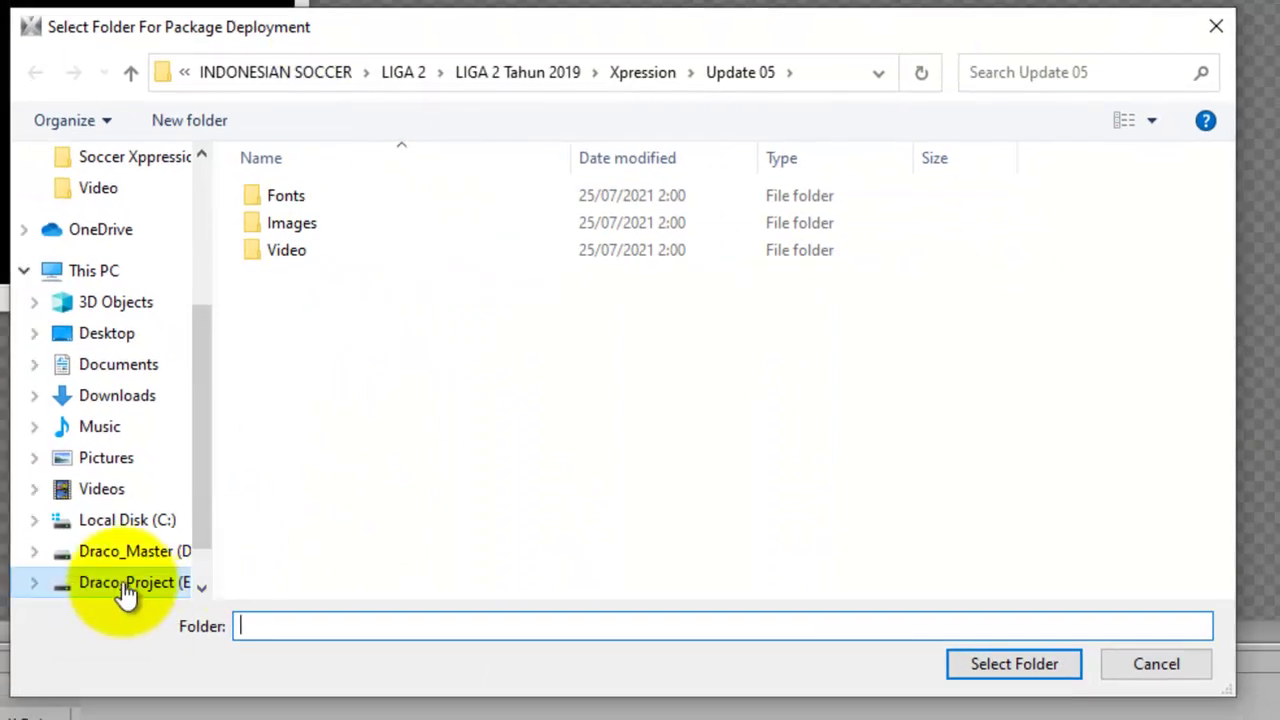
Step: Browse for the destination in Draco_Project (E:), through SOCCER Xpression to Draco Soccer Xpression Version 2 - Sulangkar
click(125, 585)
click(316, 572)
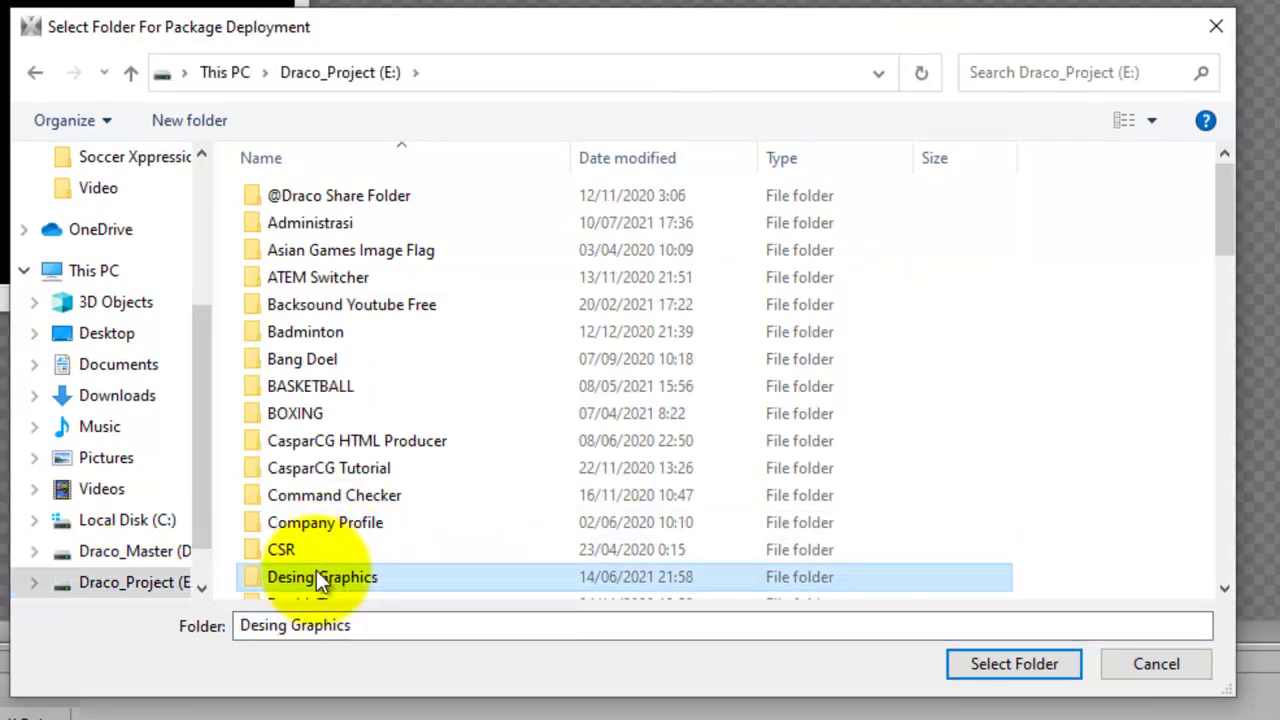
key(s)
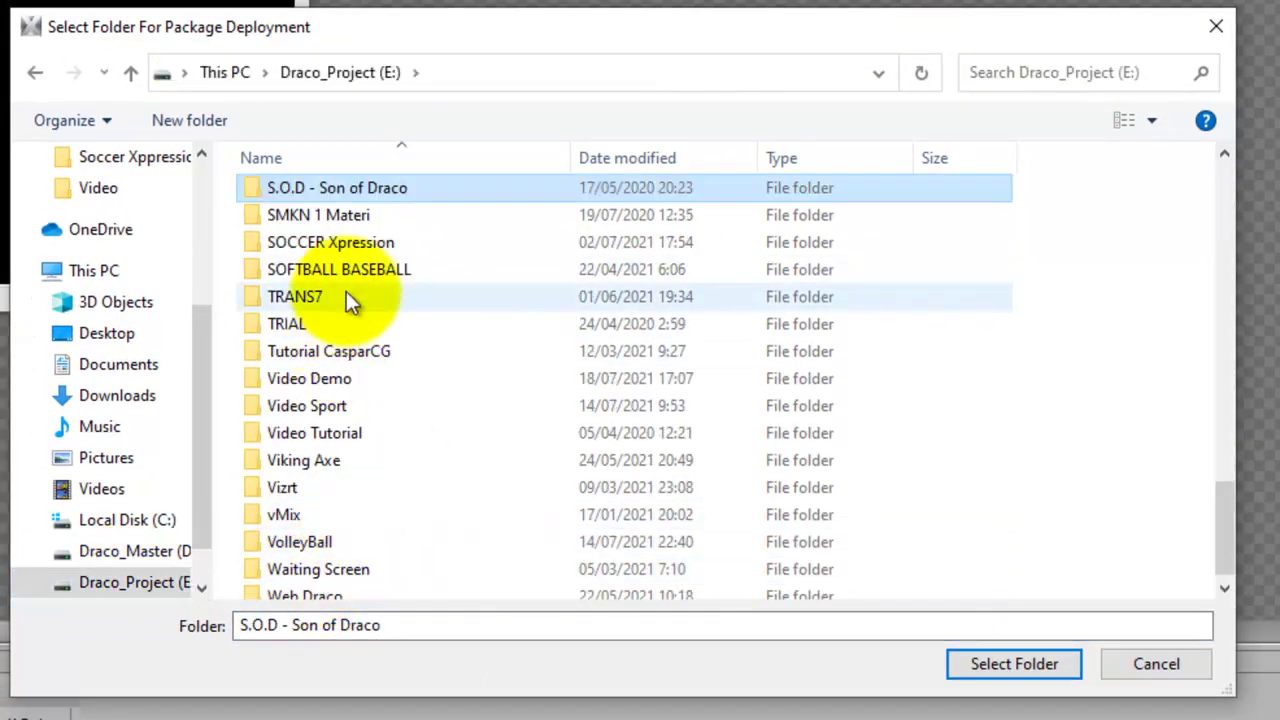
double_click(346, 244)
double_click(386, 229)
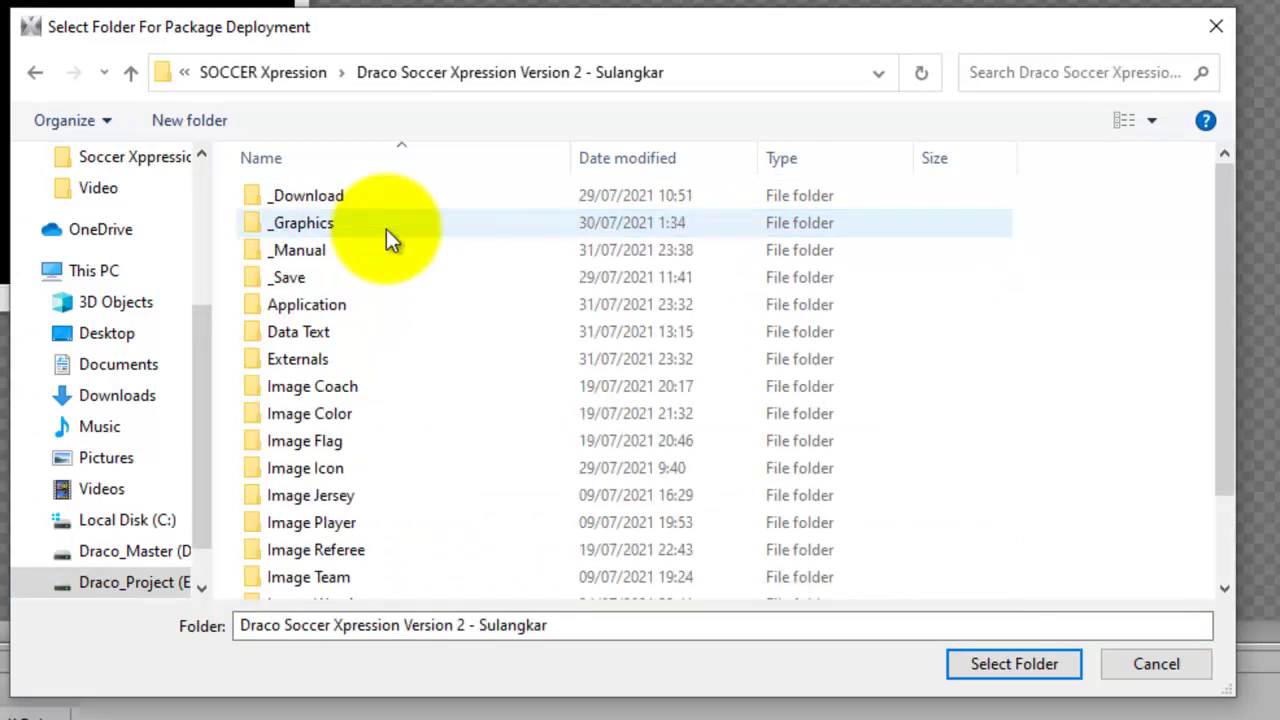
Step: Choose the Update 01 folder inside Xpression as the package's deployment destination
scroll(360, 430, down, 2)
click(296, 584)
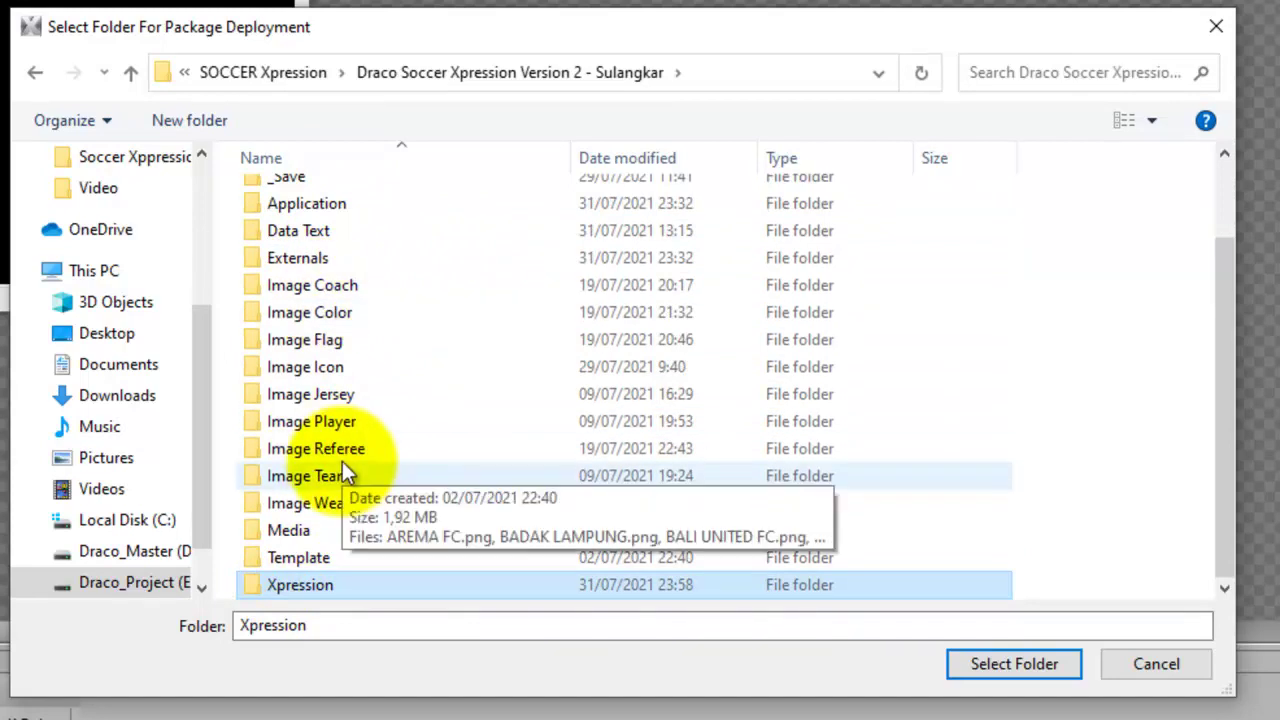
double_click(324, 584)
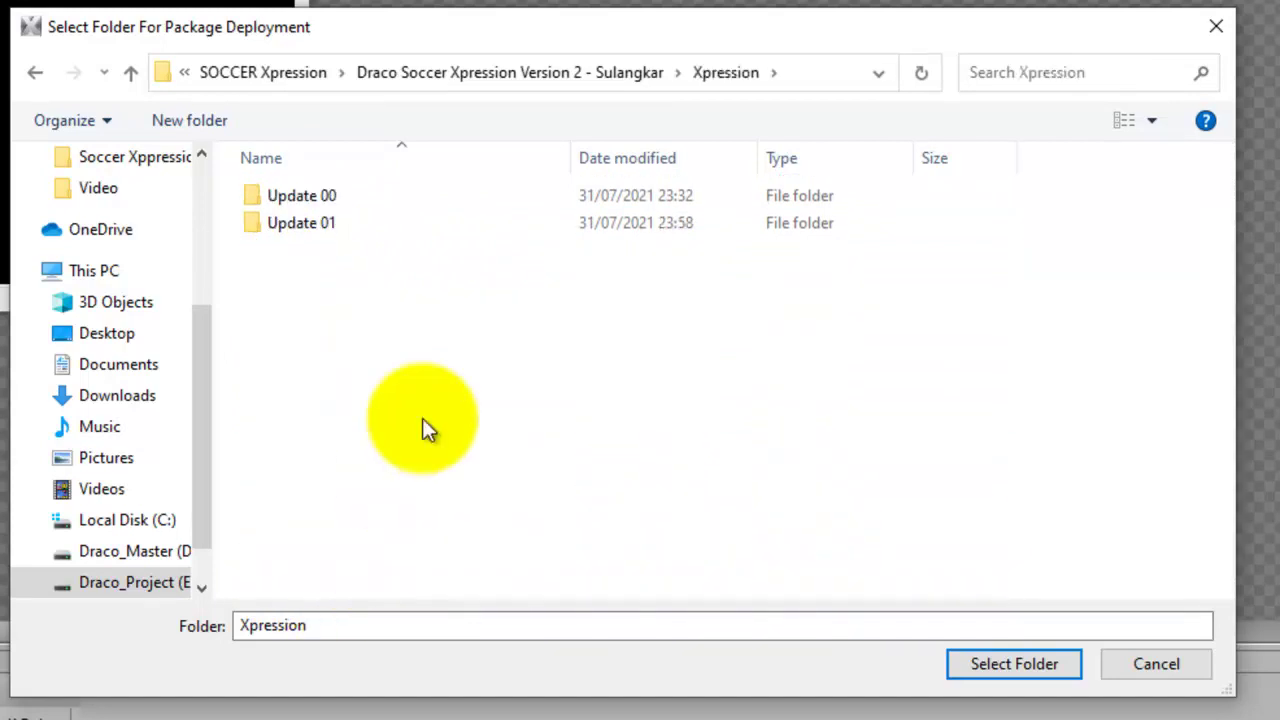
double_click(307, 220)
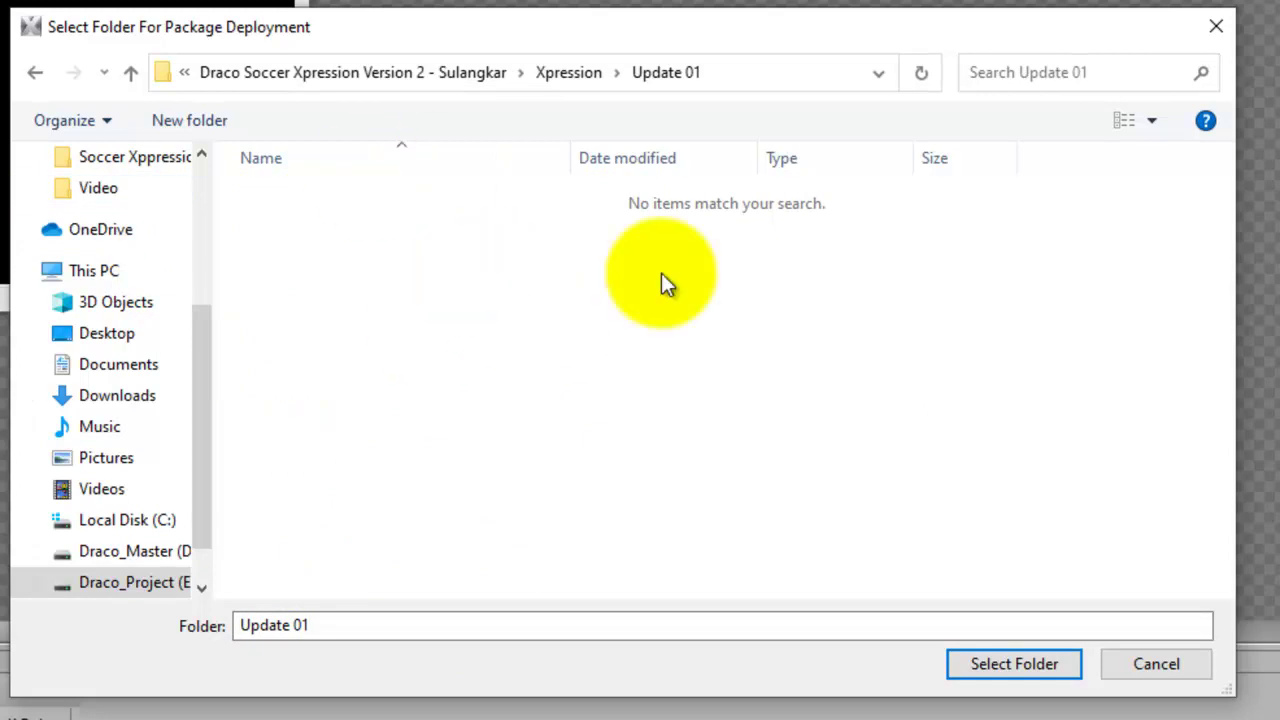
drag(1238, 262, 900, 258)
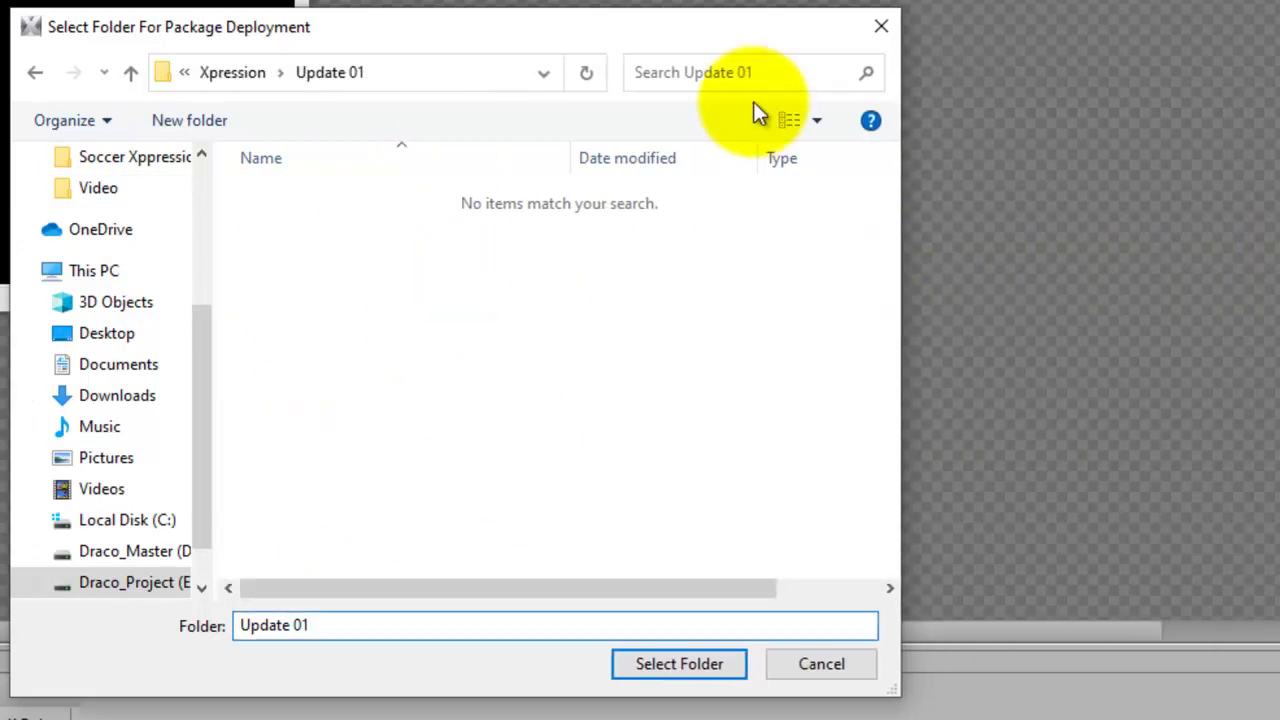
drag(646, 40, 810, 0)
drag(677, 623, 670, 712)
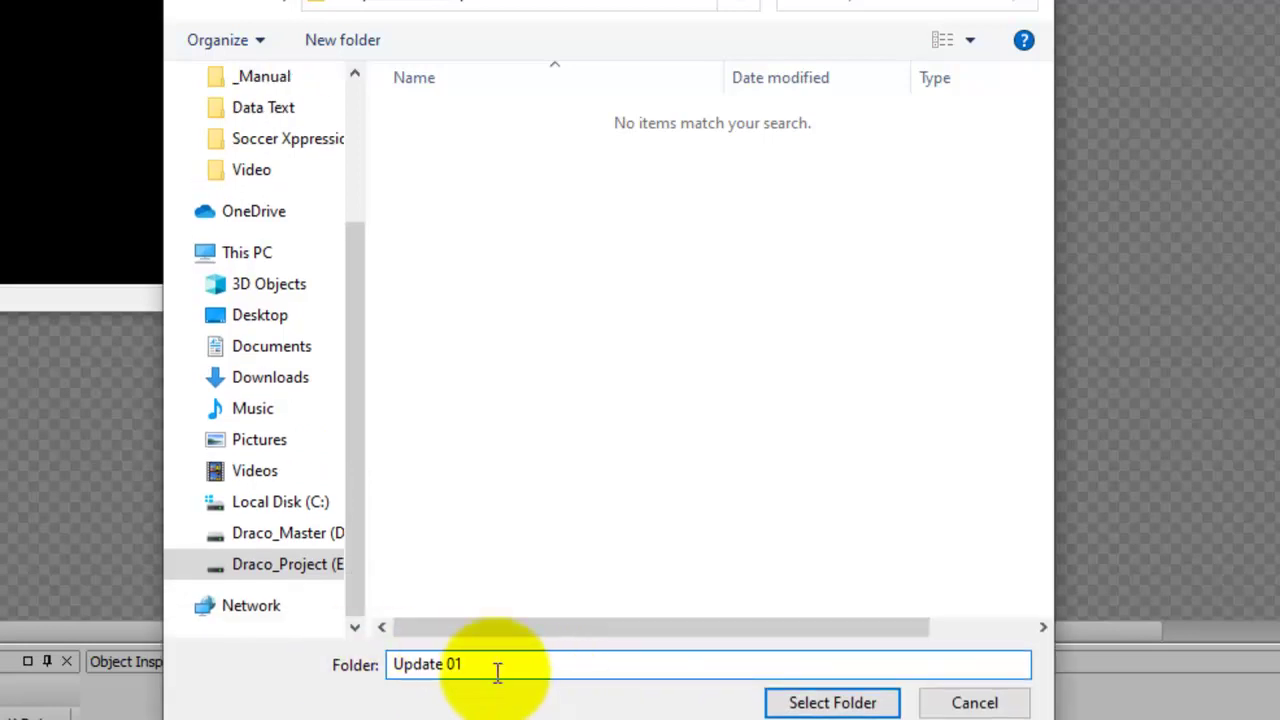
click(835, 702)
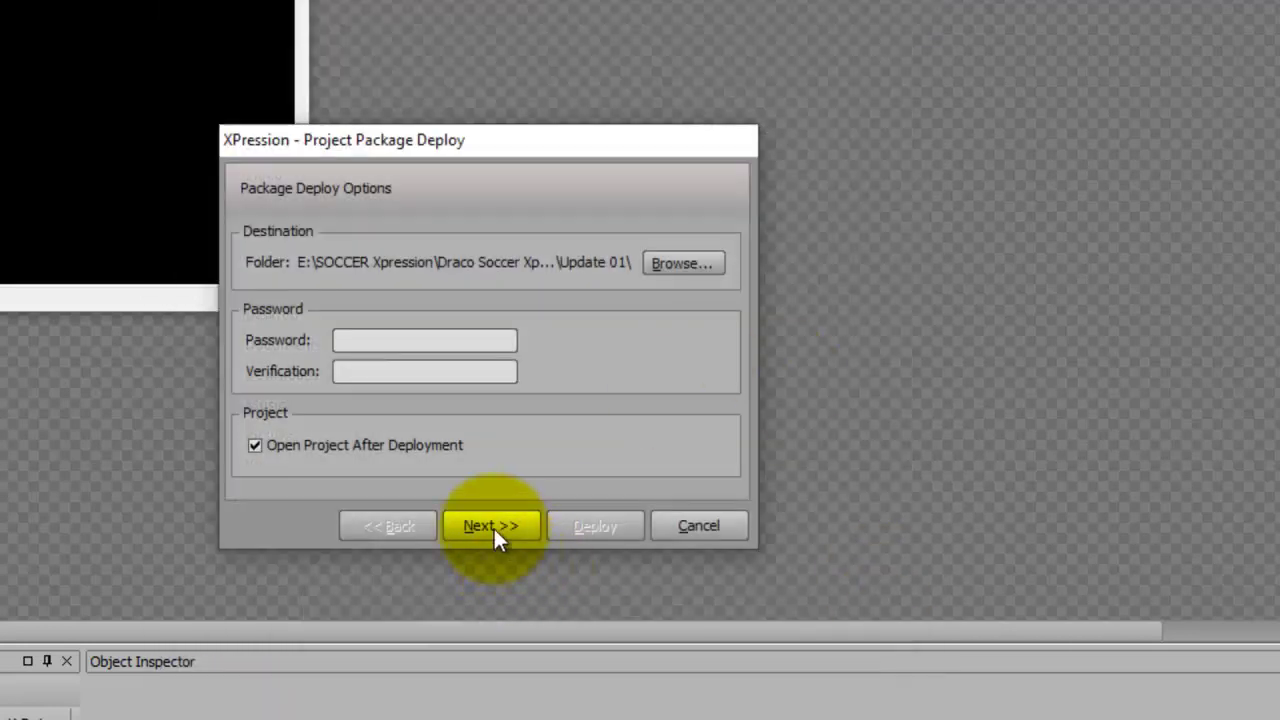
Step: Deploy the package, ignoring the file-writing error, and show the project's Sequence layout with the Virtual Output window closed
click(495, 530)
click(600, 530)
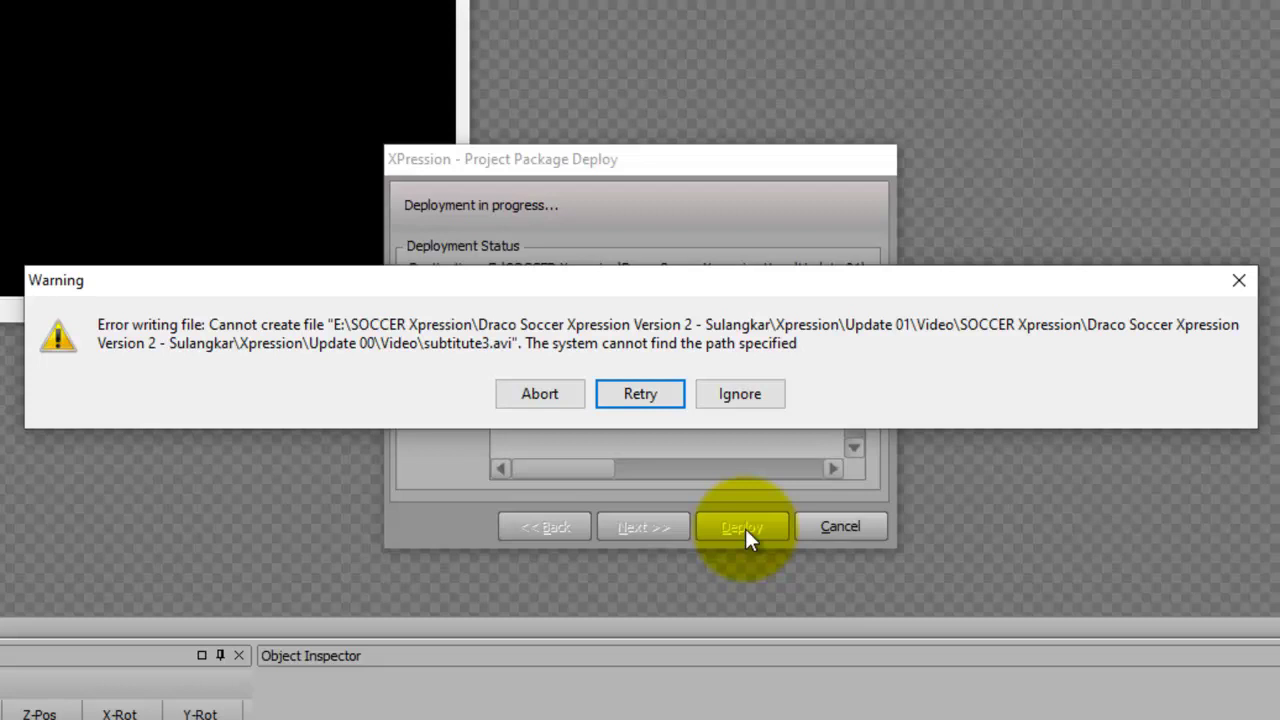
click(724, 392)
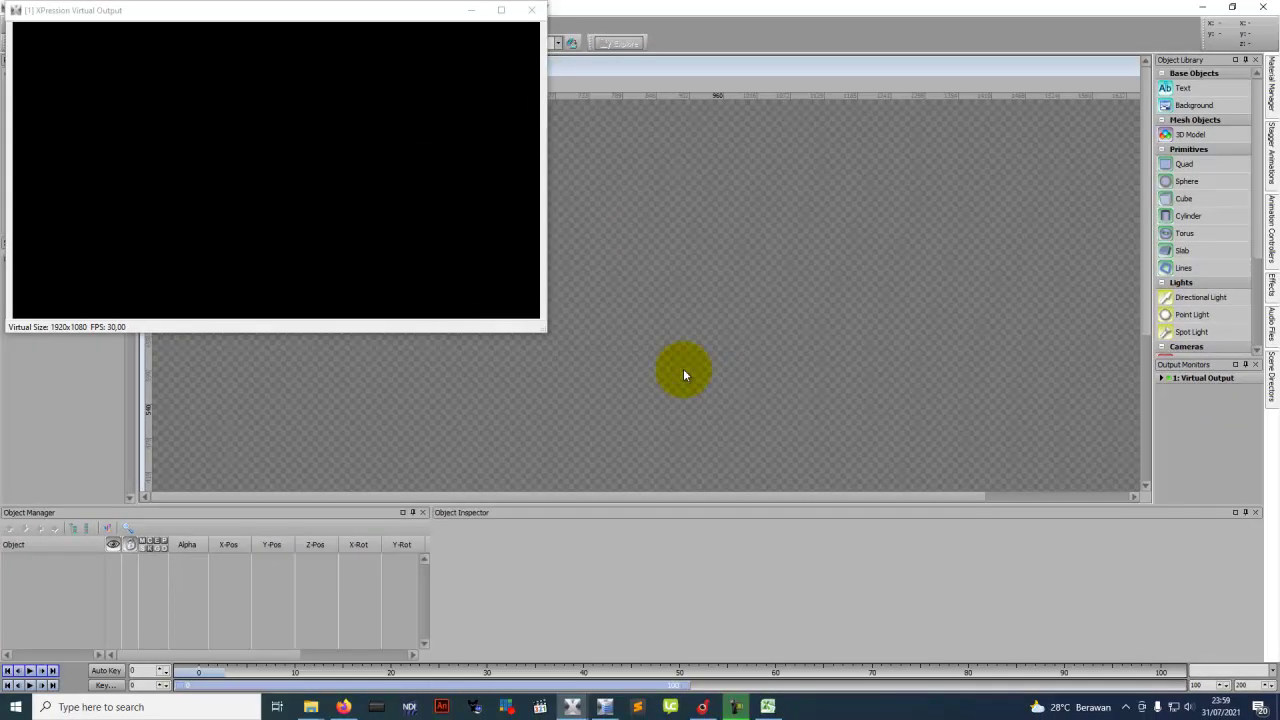
click(531, 10)
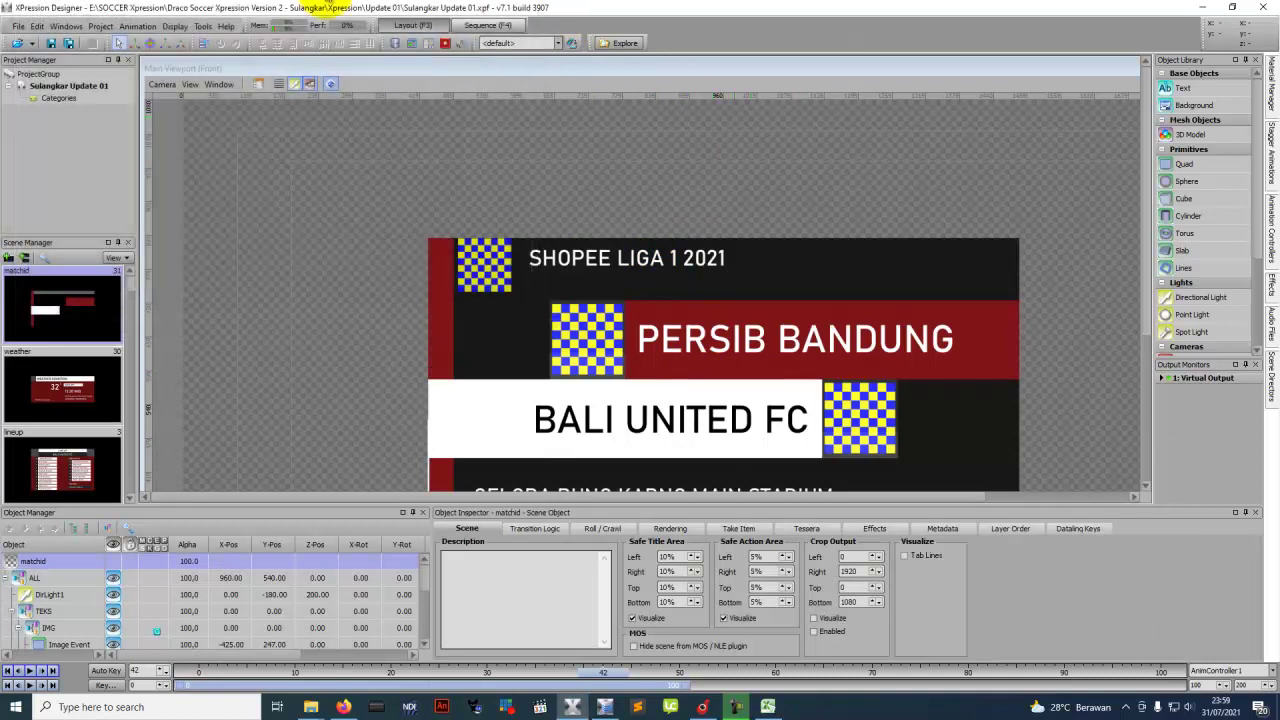
click(494, 24)
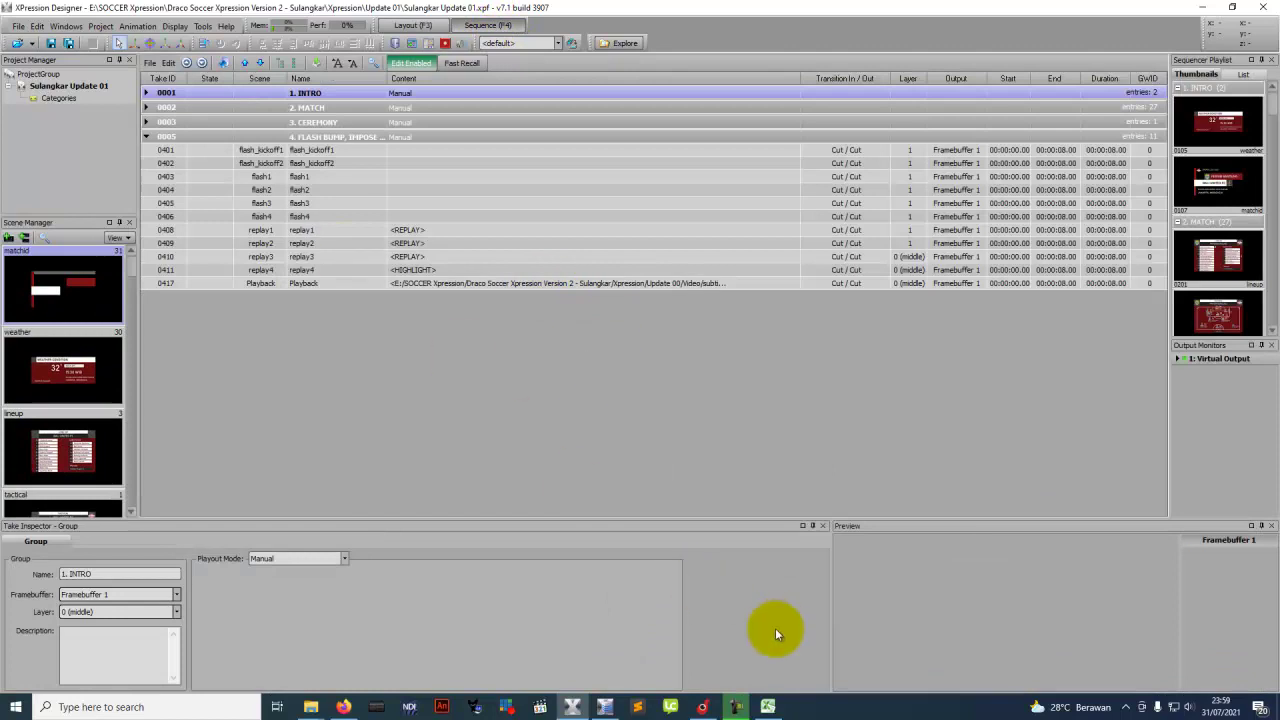
Step: Switch to Draco Soccer Xpression and try to connect it to Xpression at localhost, port 7788, in its settings
click(703, 708)
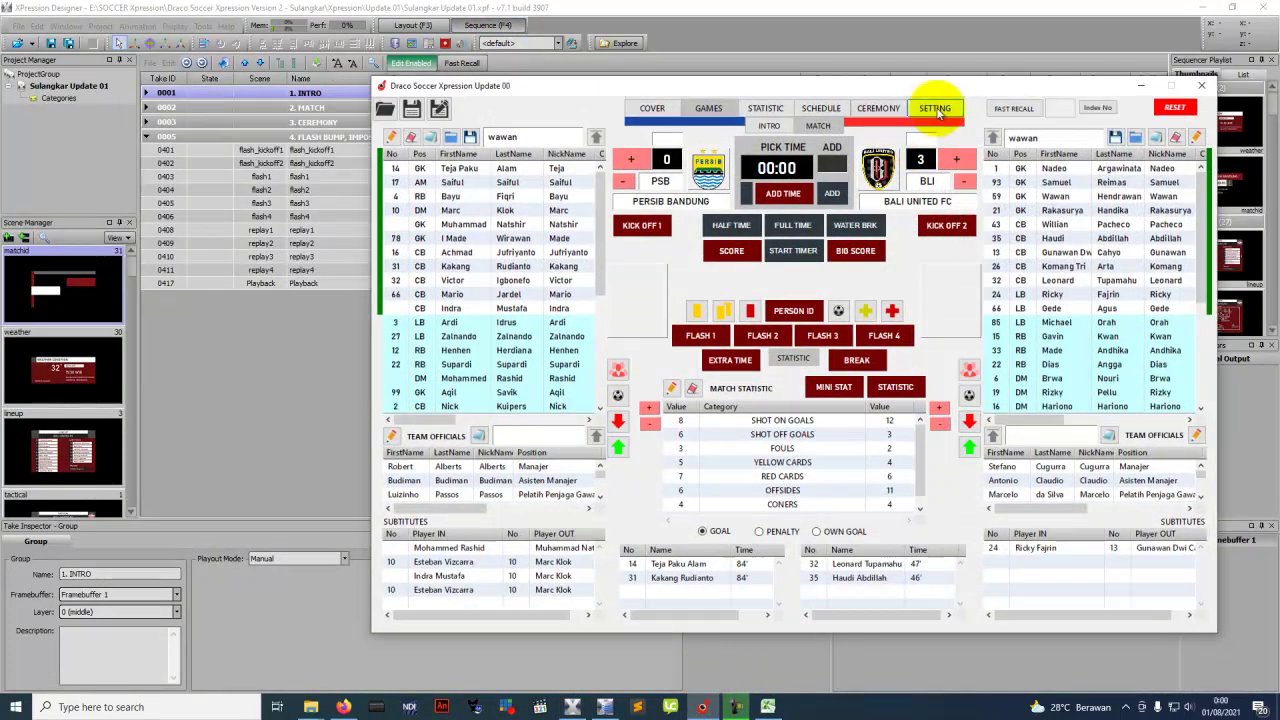
click(934, 106)
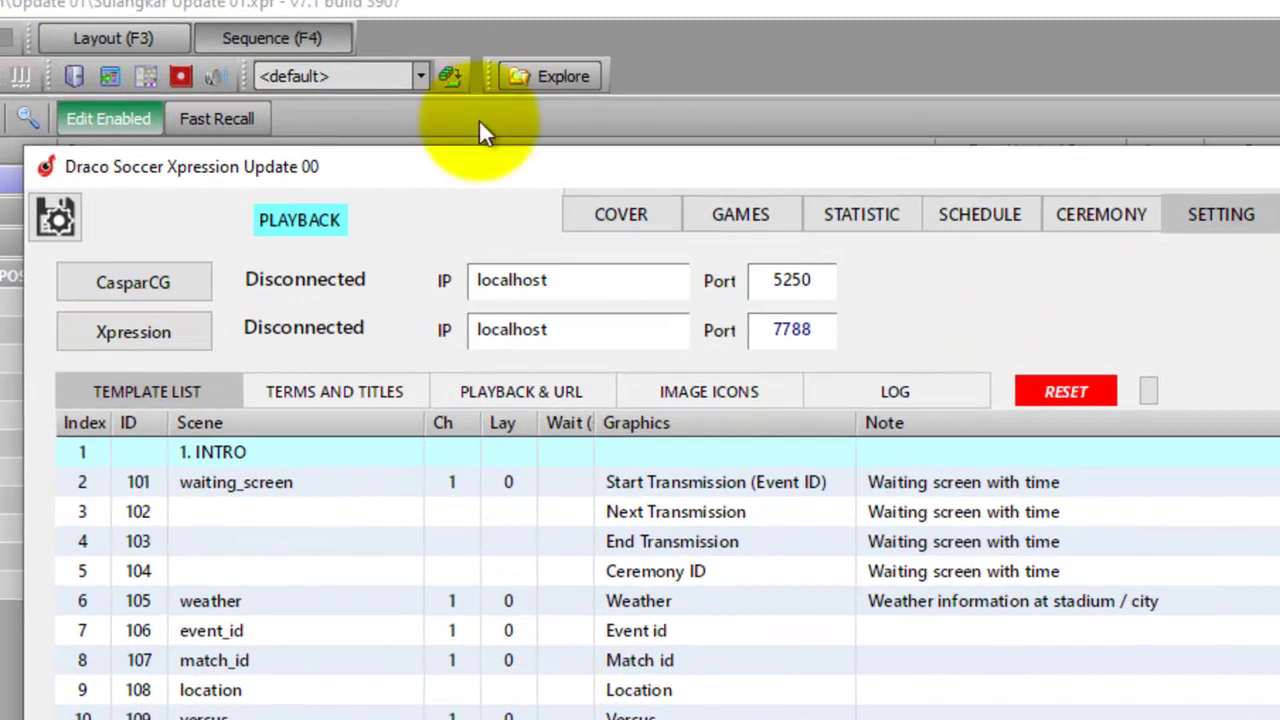
drag(499, 186, 439, 172)
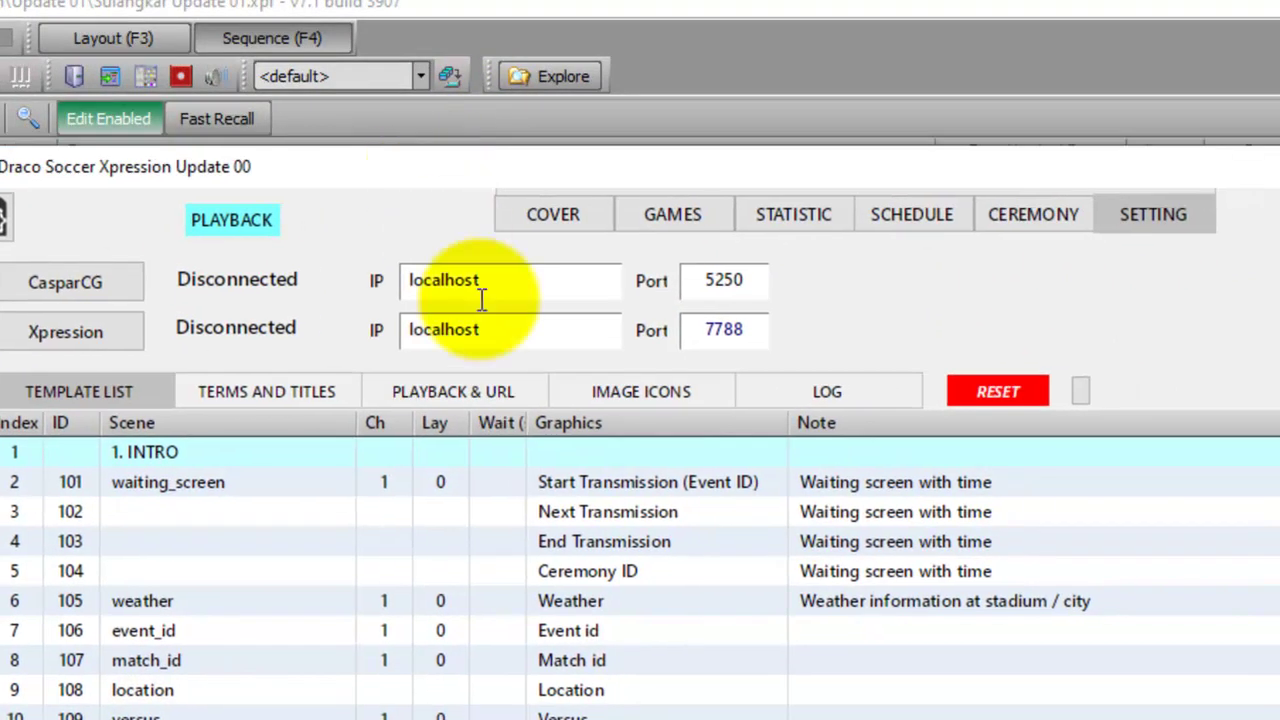
click(71, 335)
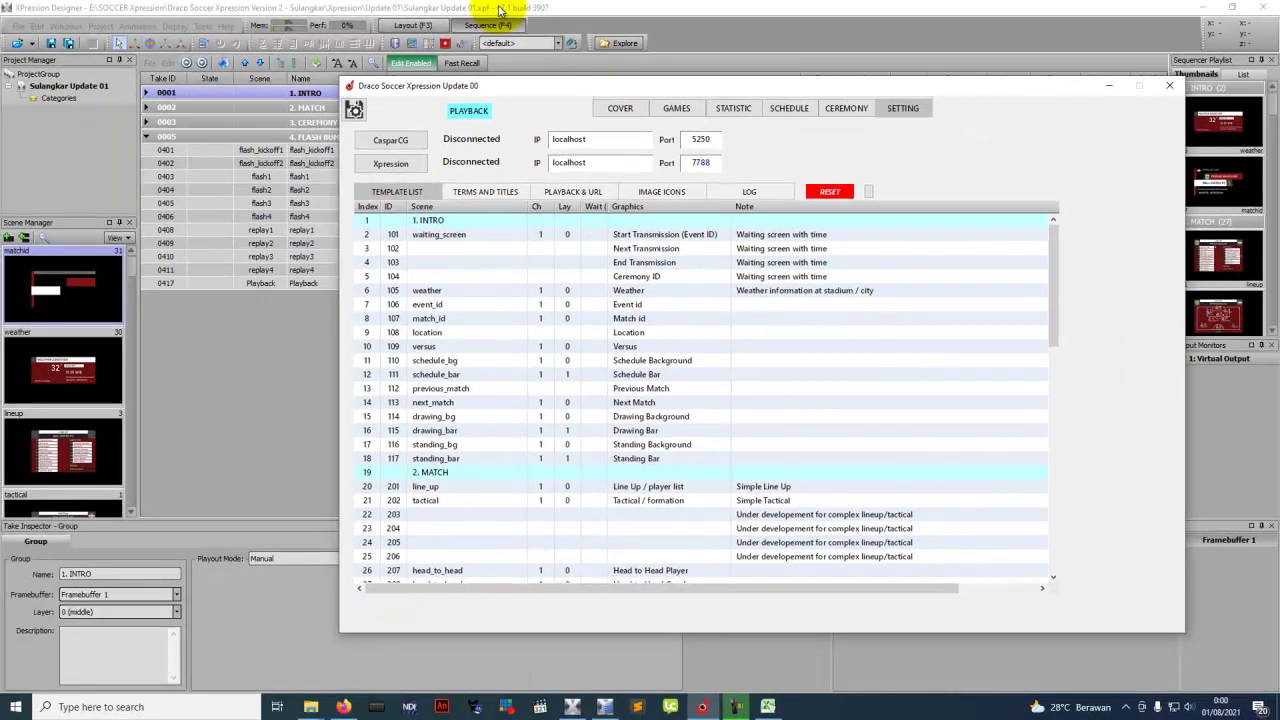
Step: Switch back to XPression Designer and open the GPI Boards settings of the Hardware Setup
click(258, 4)
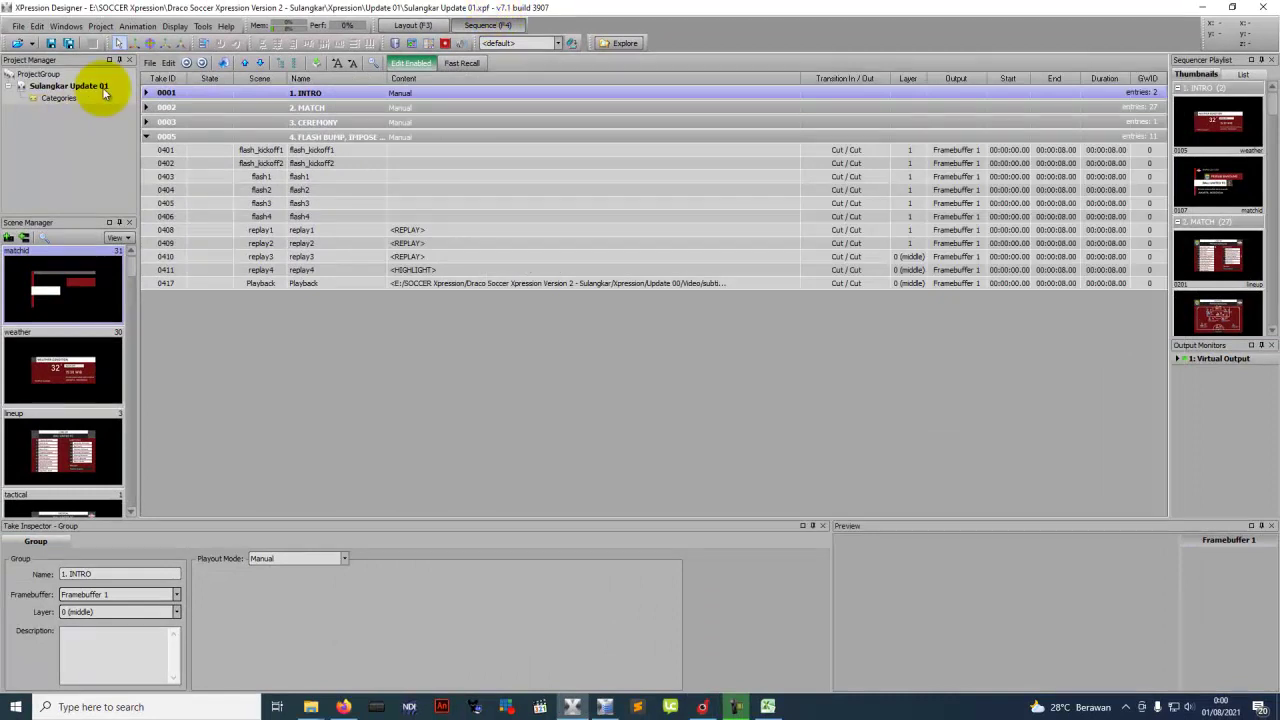
click(66, 26)
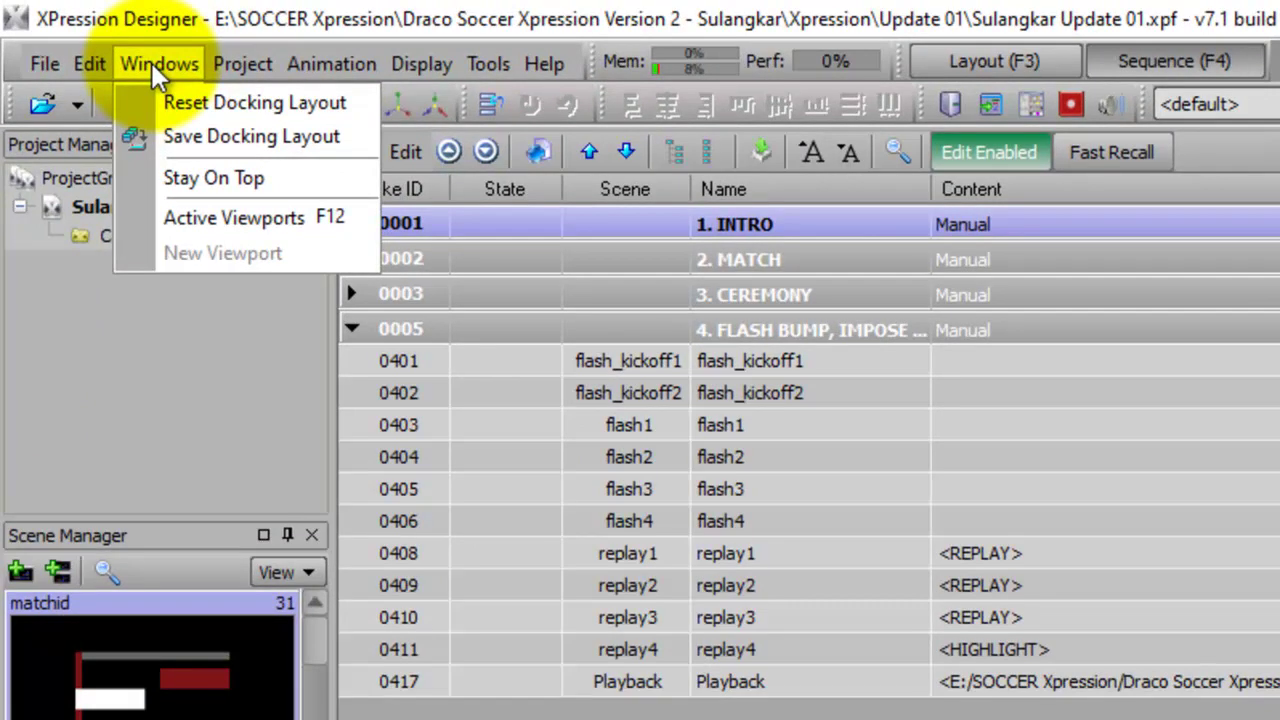
mouse_move(99, 60)
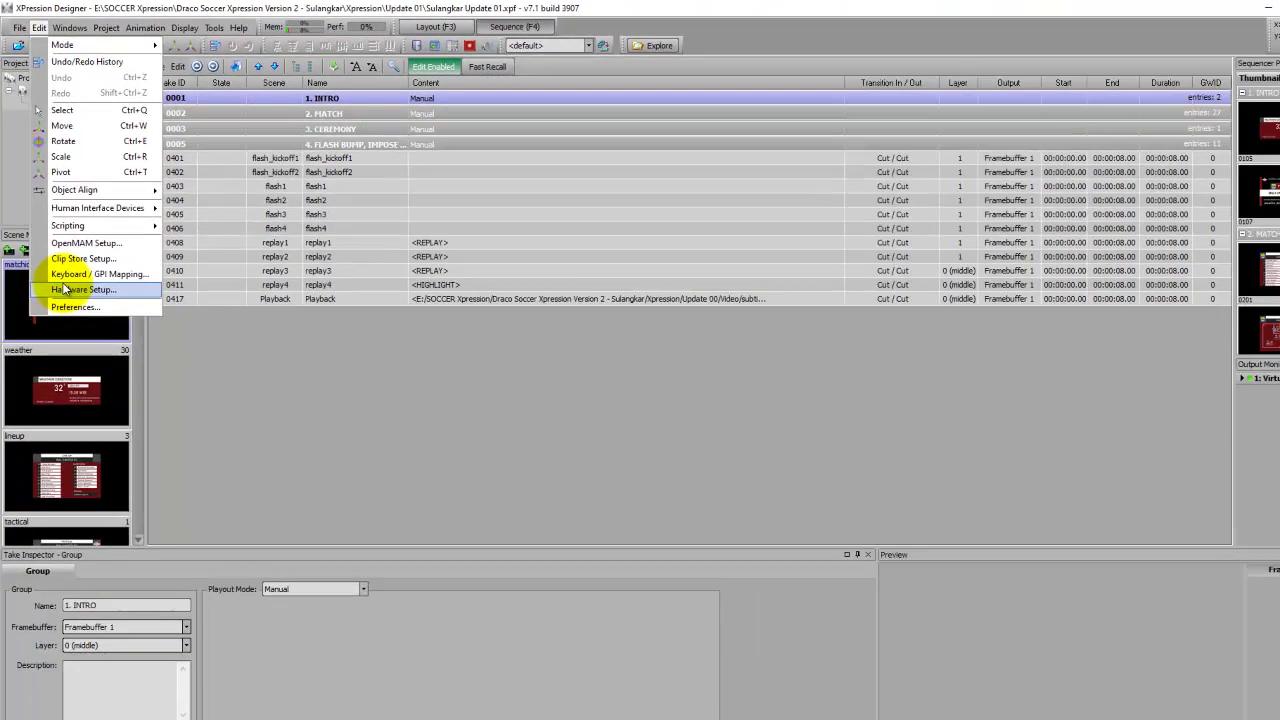
click(84, 372)
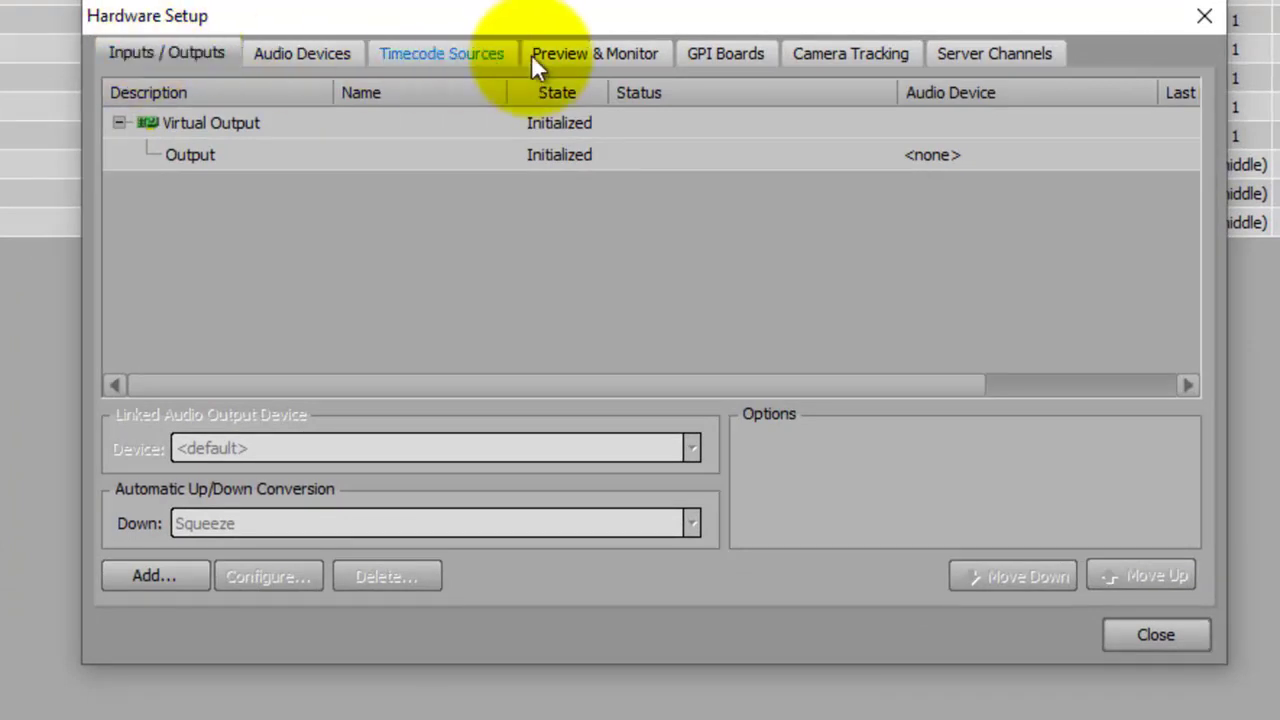
click(702, 53)
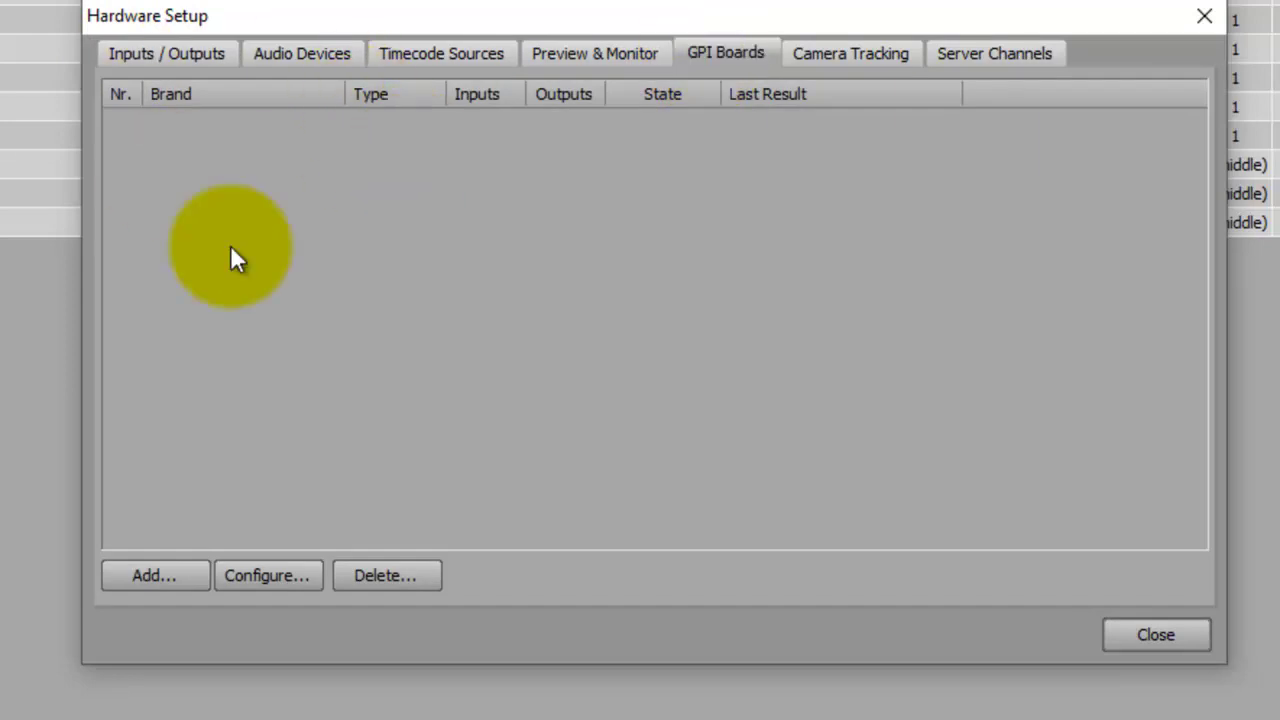
Step: Add a new GPI board with Smart GPI / RossTalk as its brand, opening its setup
click(168, 578)
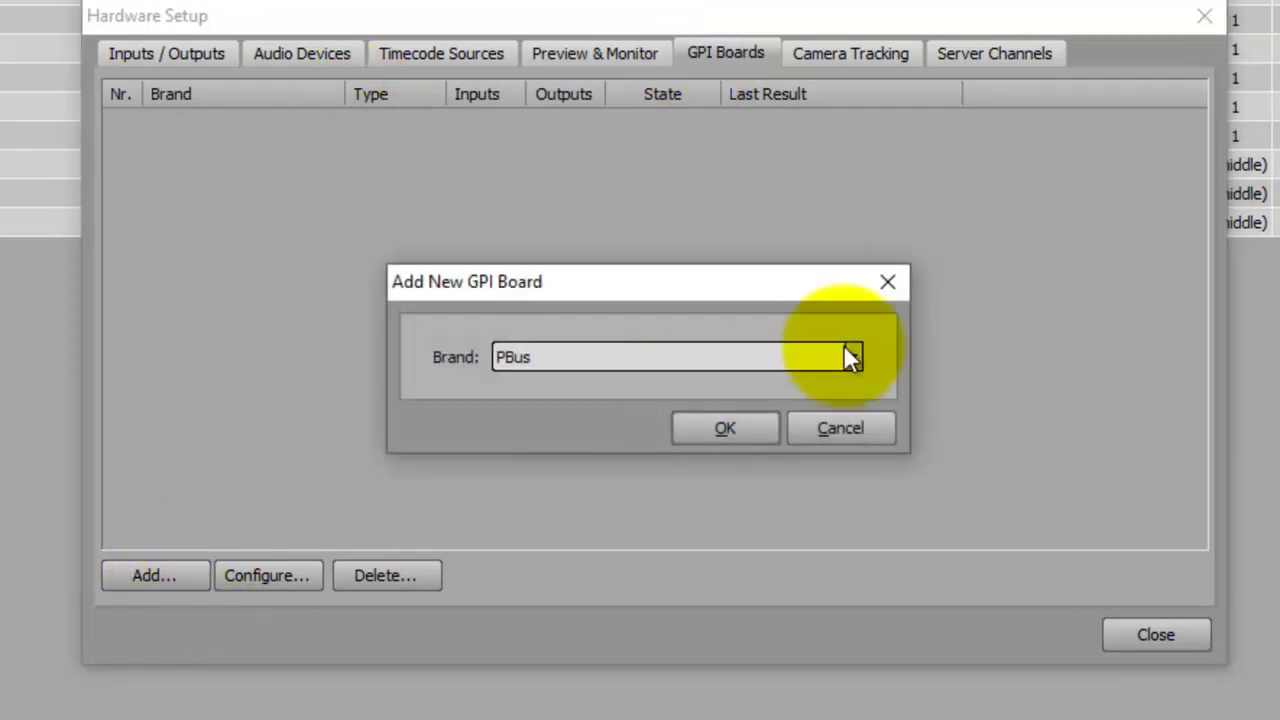
click(850, 355)
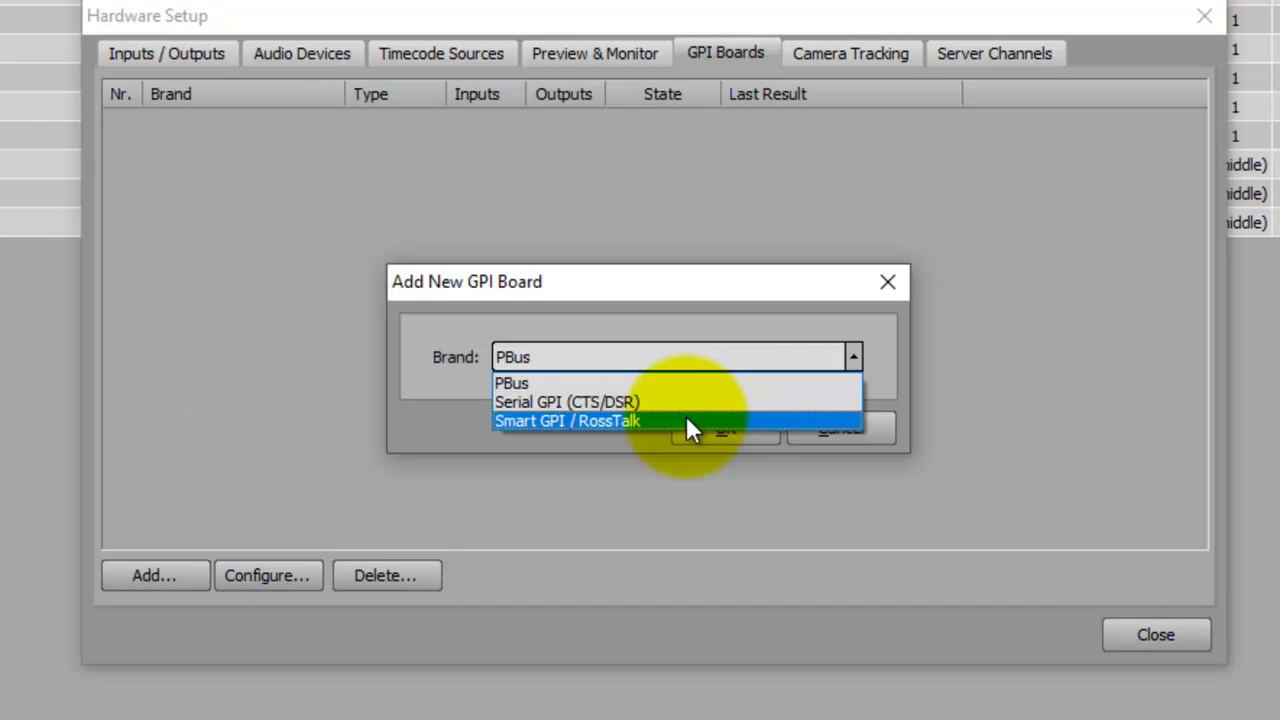
click(631, 420)
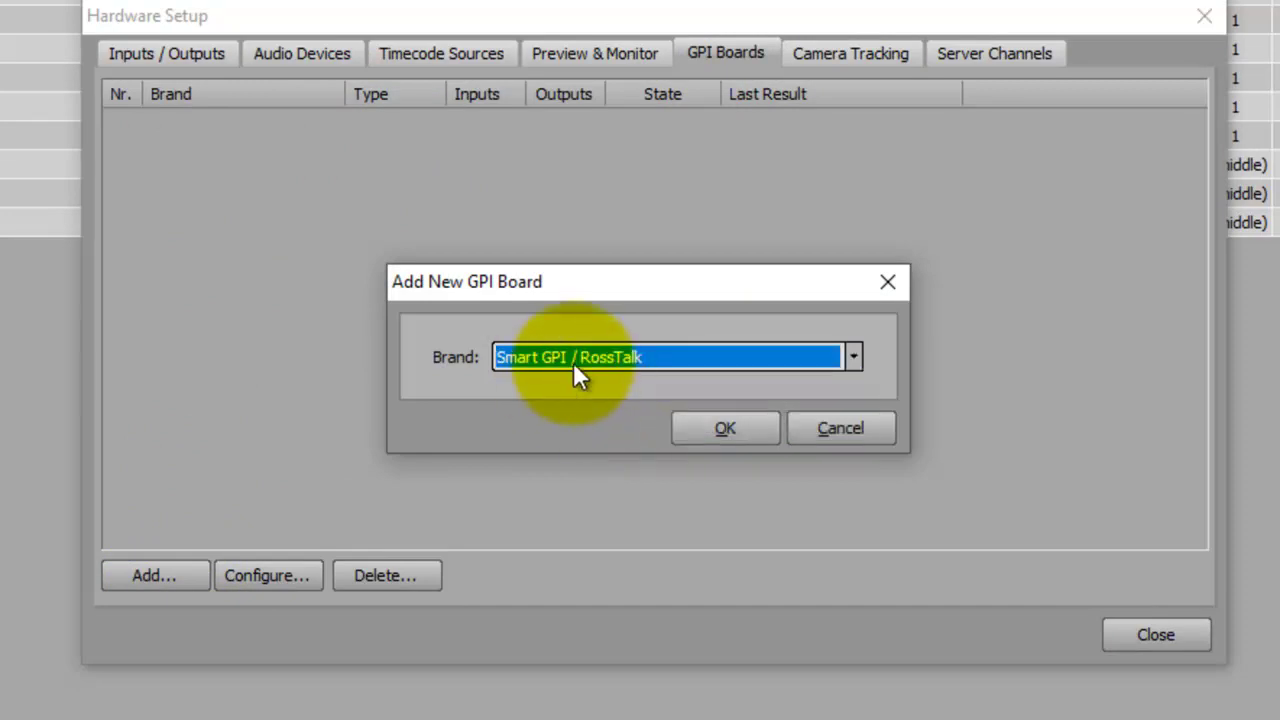
click(723, 430)
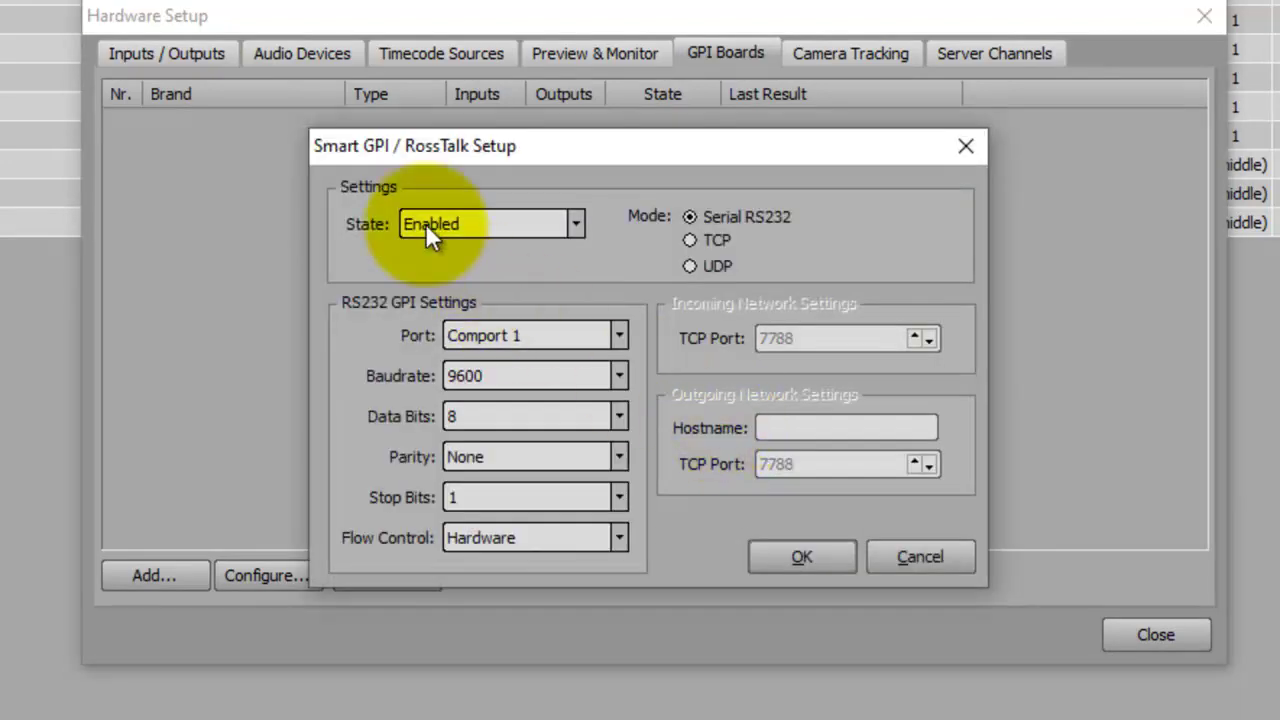
Step: Set the Smart GPI / RossTalk mode to TCP, accept the board's settings and close the Hardware Setup
click(692, 240)
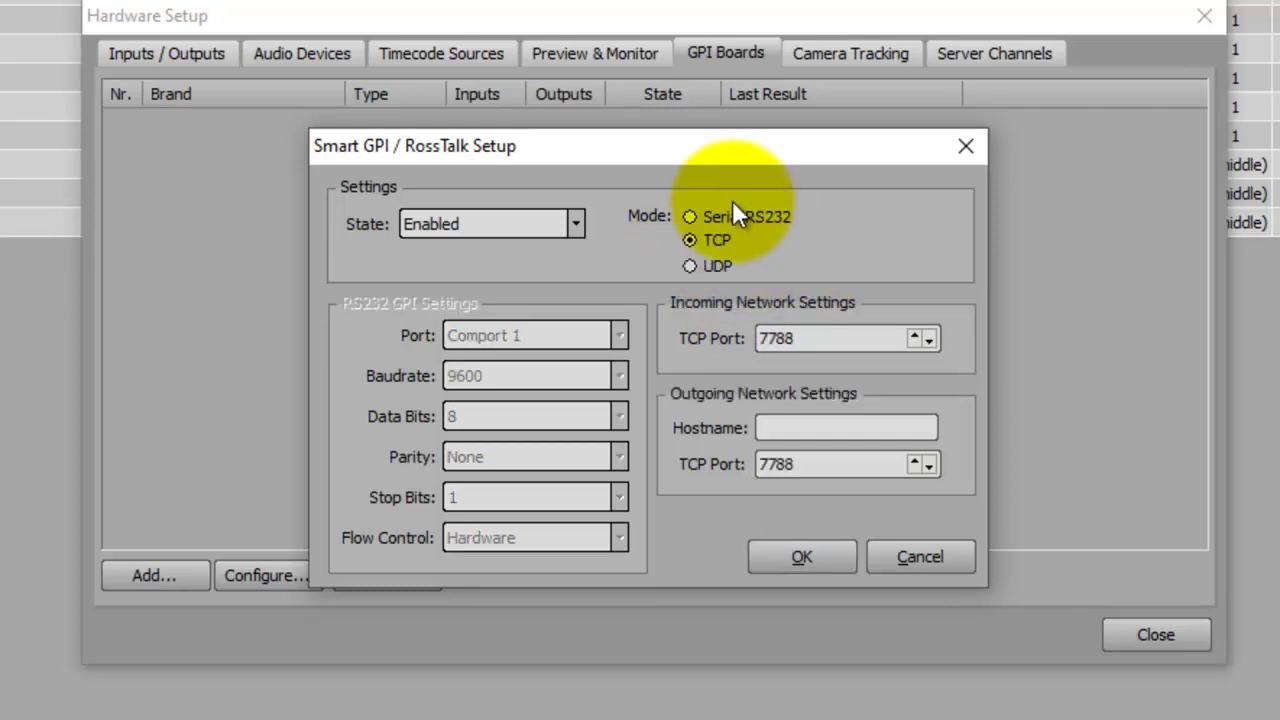
click(788, 555)
click(990, 546)
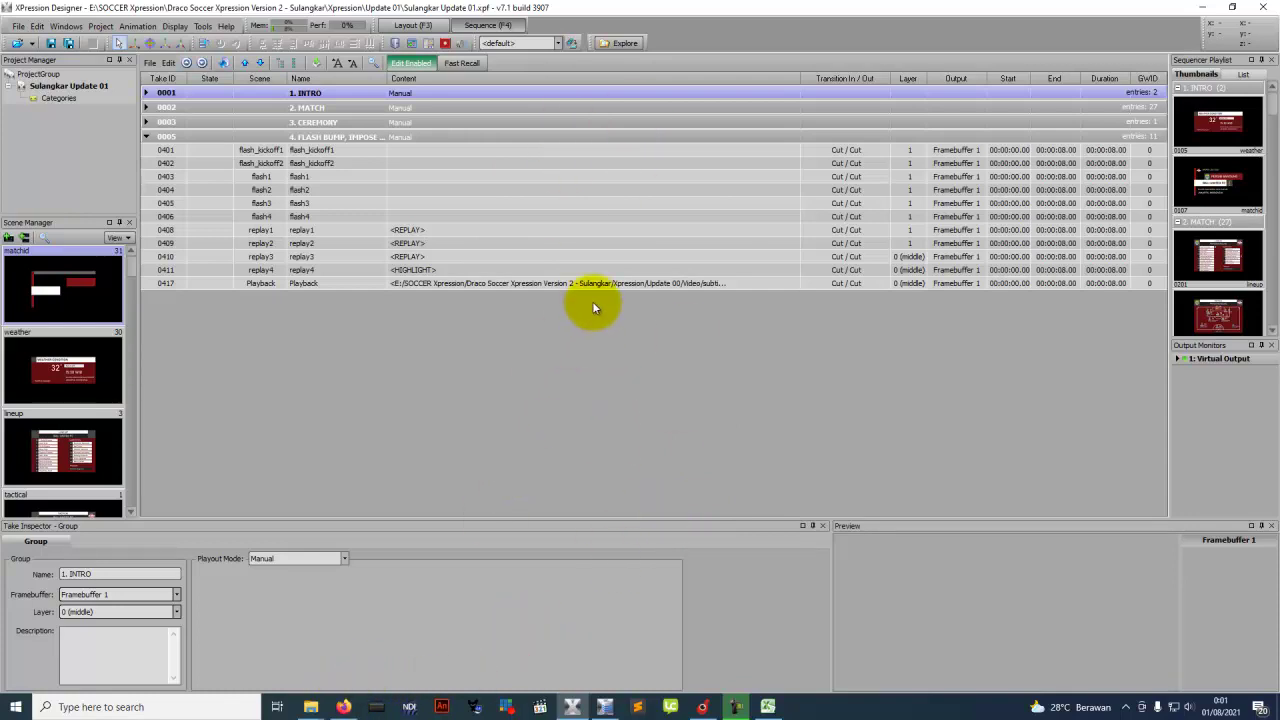
Step: Switch to Draco Soccer Xpression and connect it to Xpression at localhost, port 7788
click(703, 705)
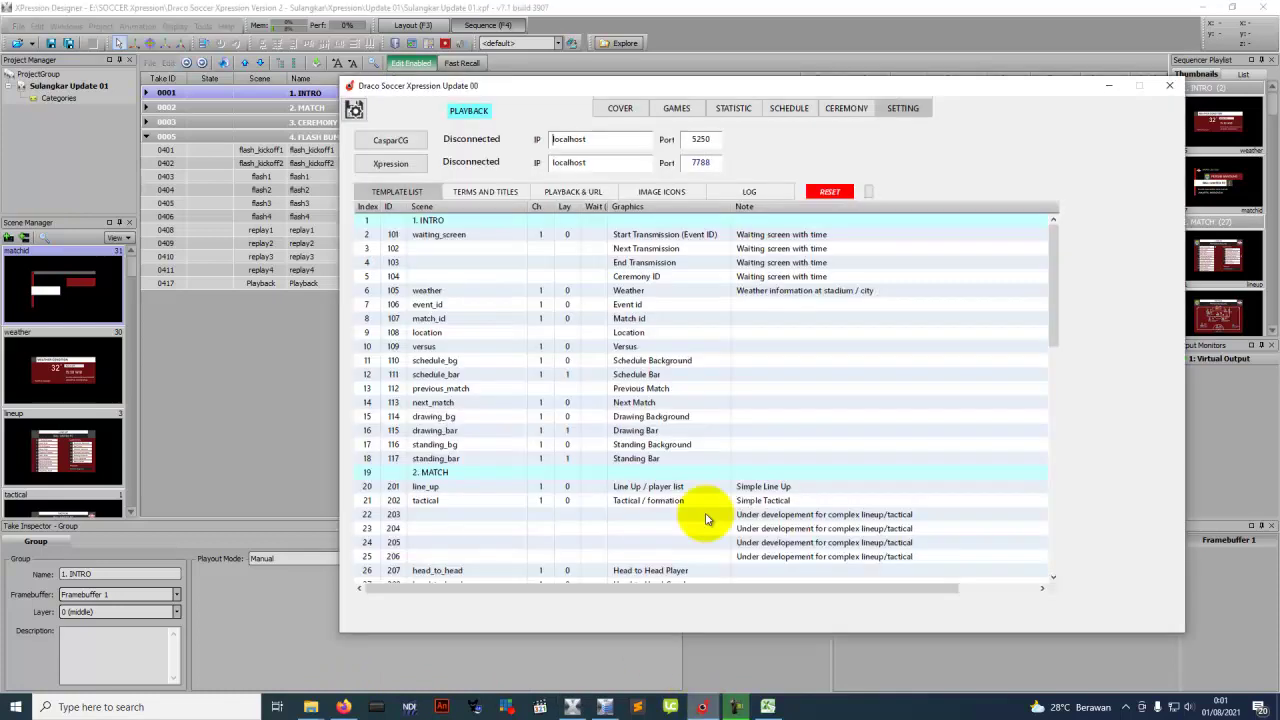
click(398, 166)
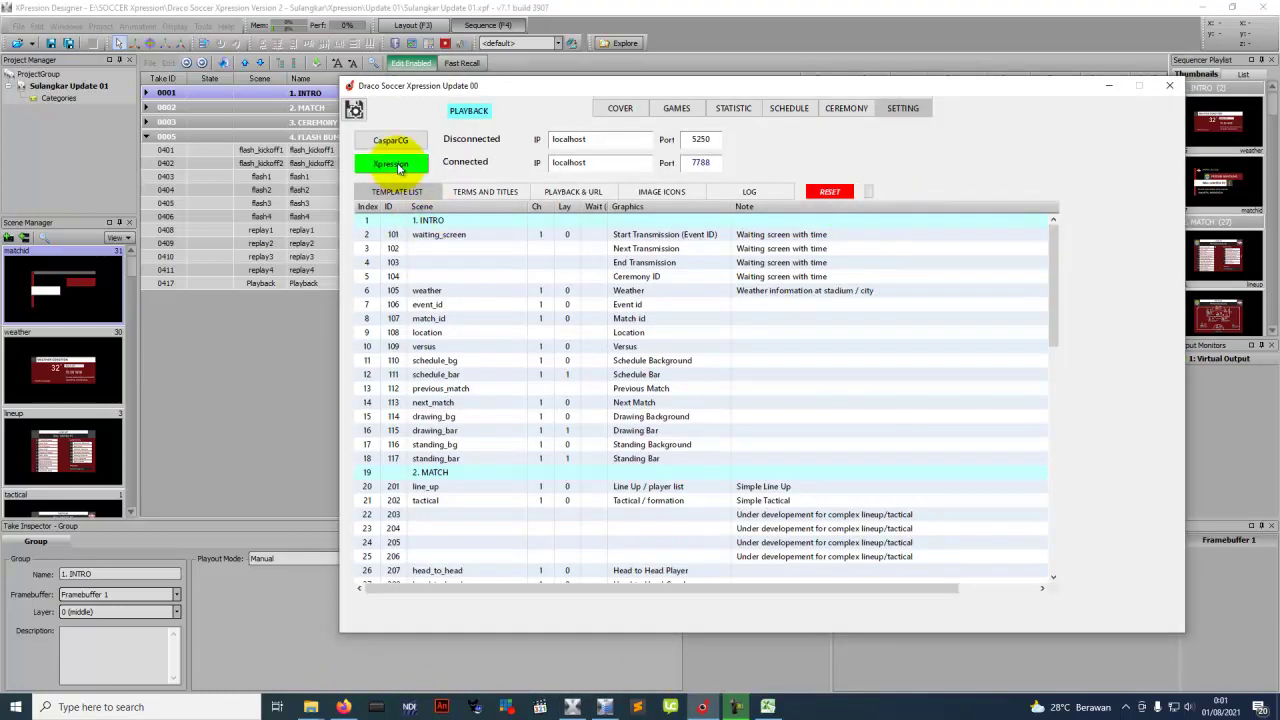
Step: Open the Games match controls and play the Person ID graphic for Persib Bandung's number 16 centre-back
click(666, 108)
drag(703, 80, 781, 76)
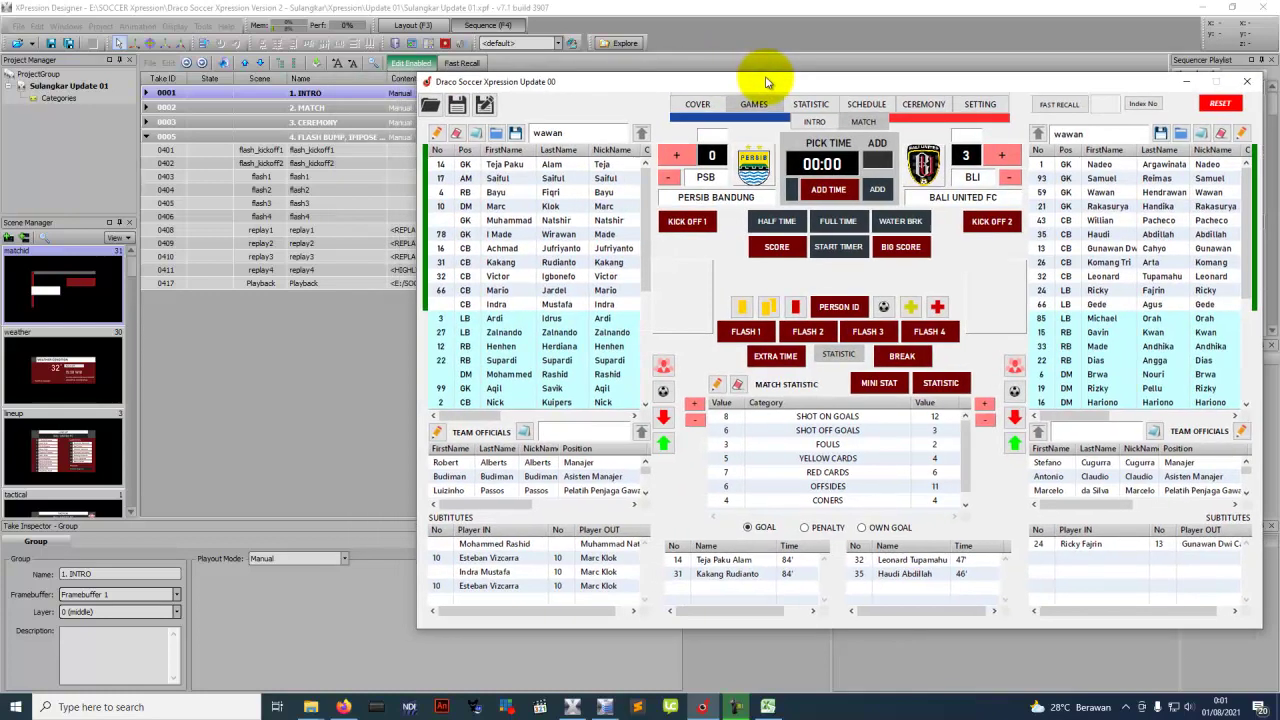
click(835, 309)
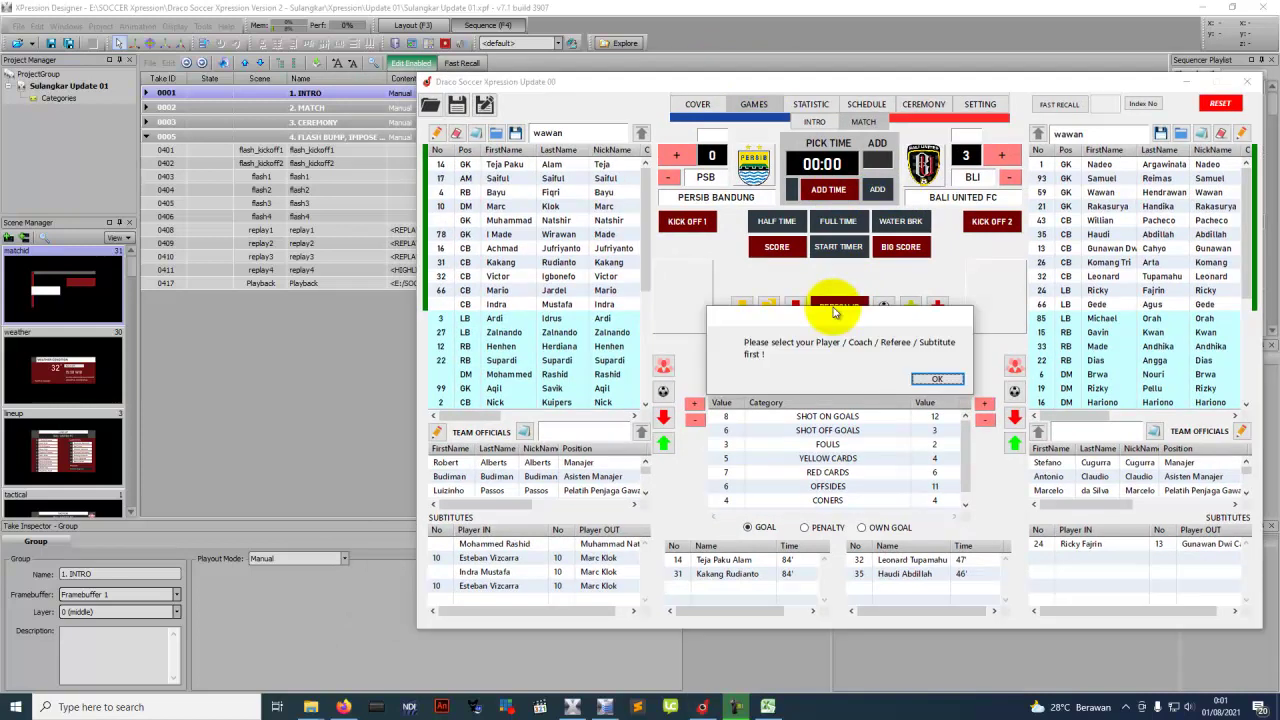
click(937, 378)
click(545, 250)
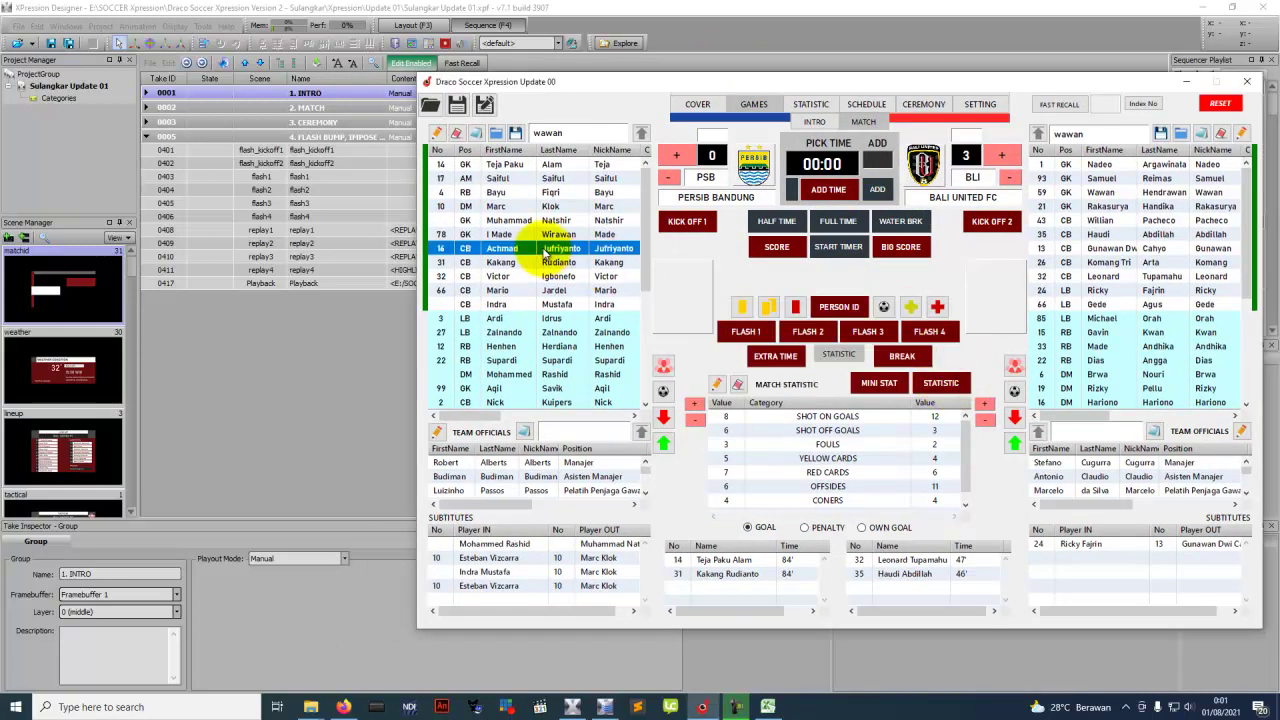
click(838, 307)
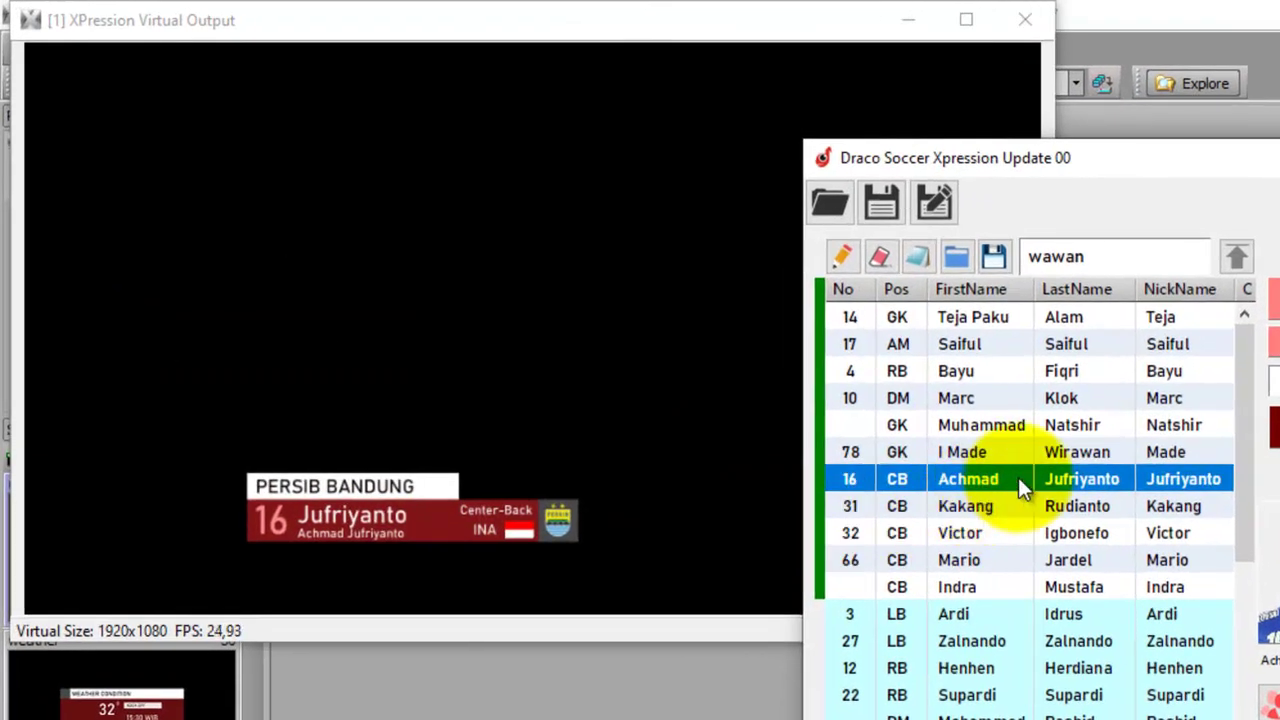
Step: Switch the player selection between numbers 16 and 3, ending on Persib Bandung's number 3 left-back
click(1003, 605)
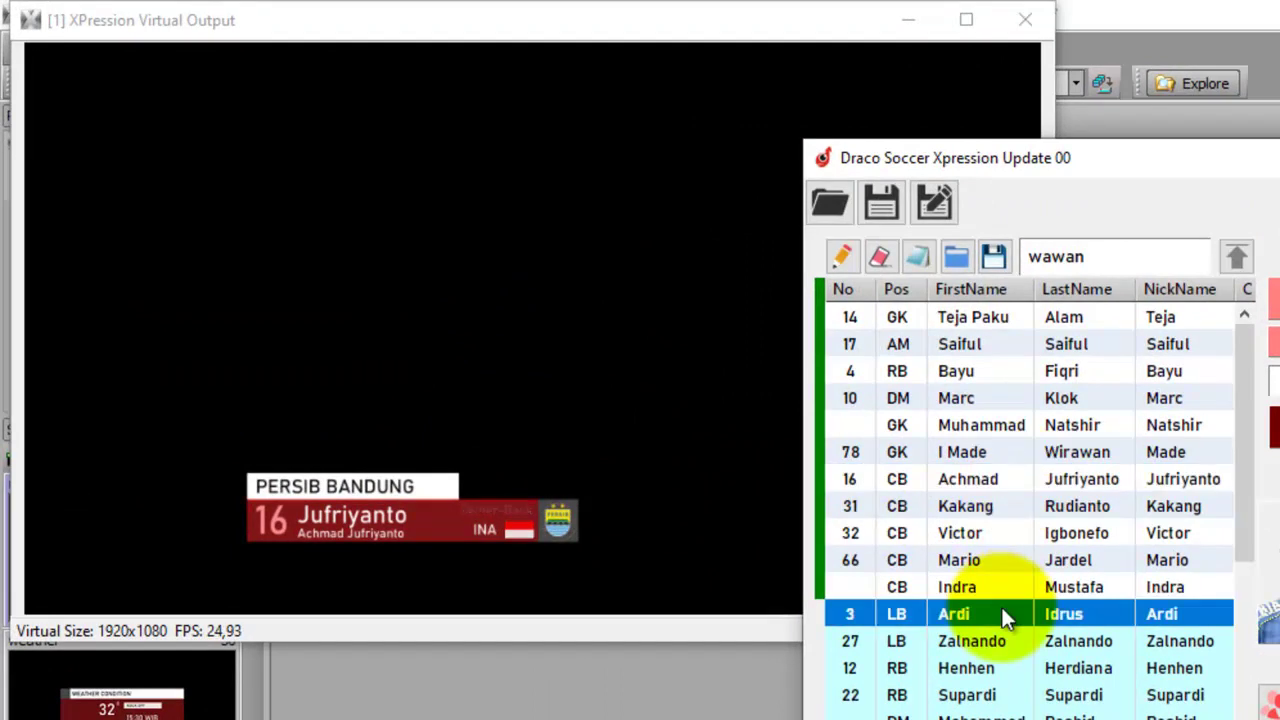
click(1020, 479)
click(1059, 614)
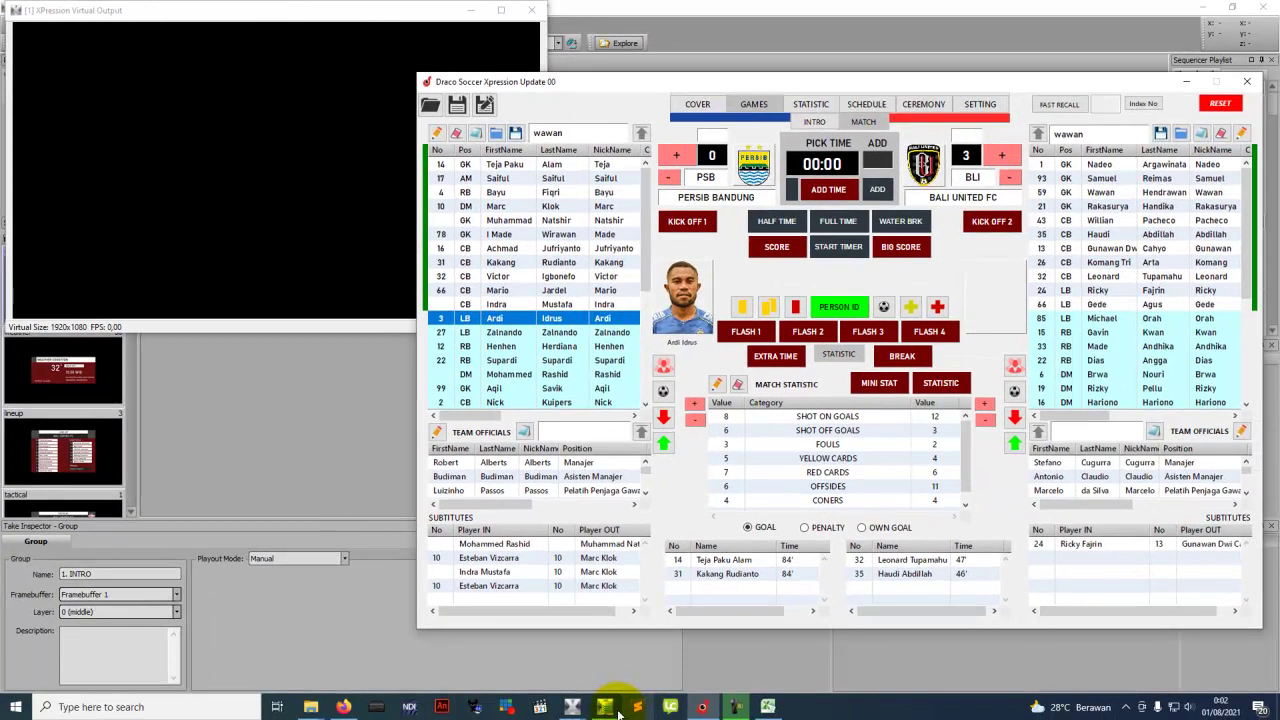
Step: Bring up the XPression DataLinq Server, close its window to the system tray and check its hidden tray icon
click(605, 707)
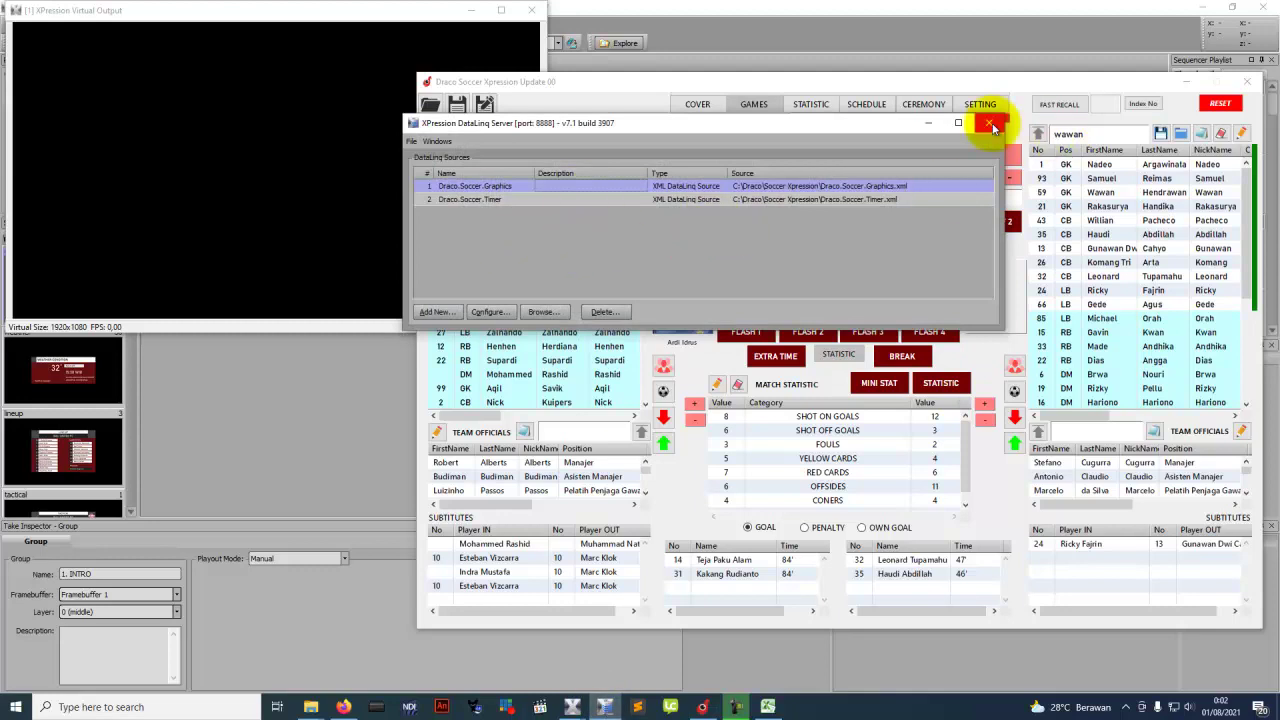
click(989, 122)
click(1113, 706)
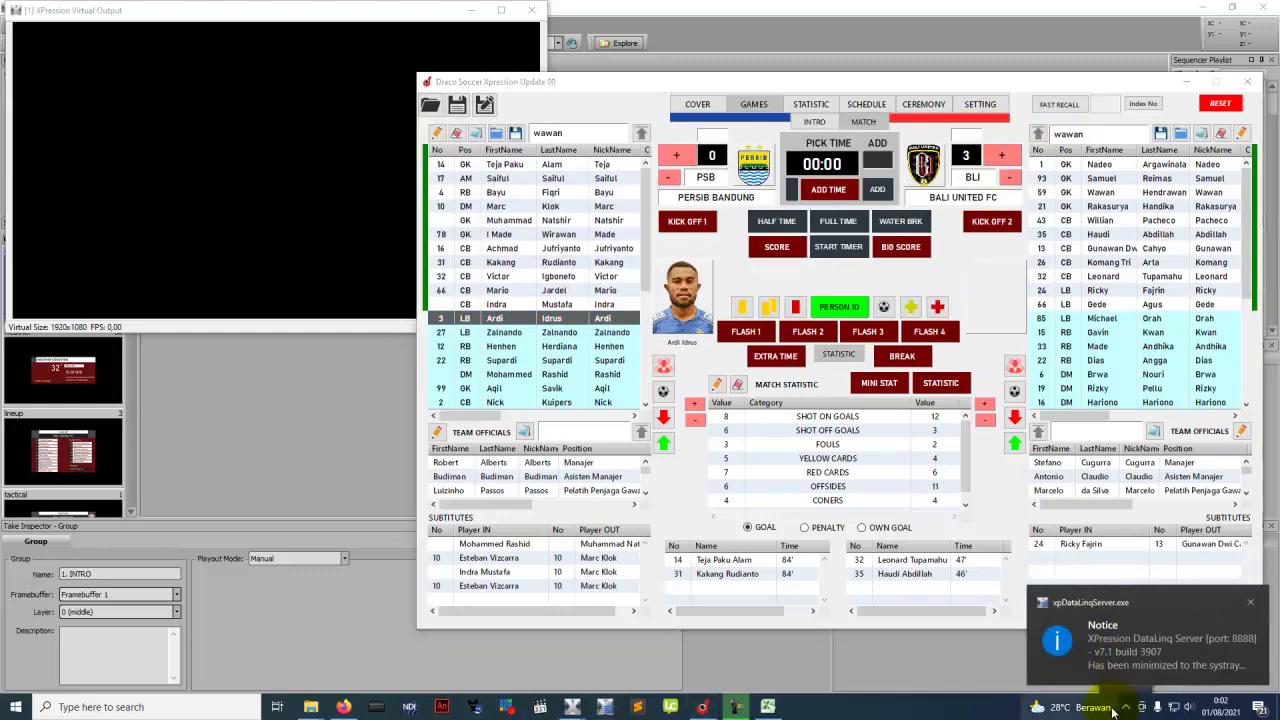
click(1250, 604)
click(1127, 707)
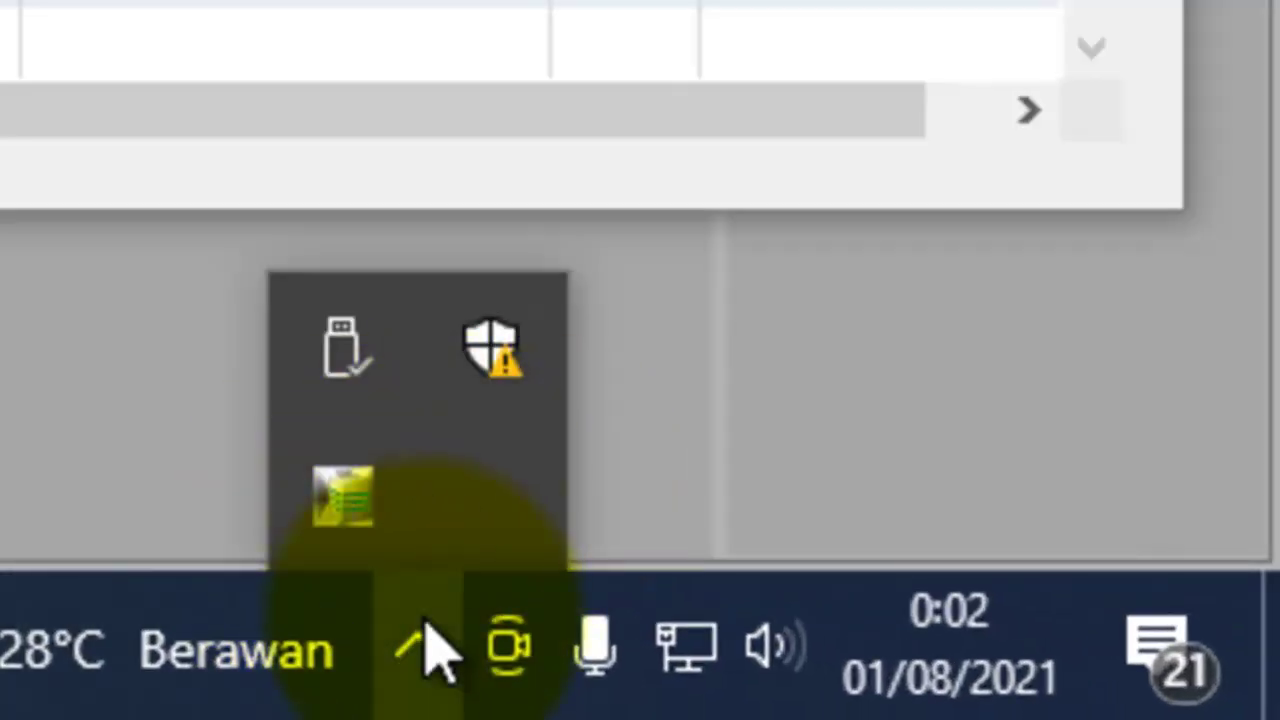
click(430, 660)
click(416, 663)
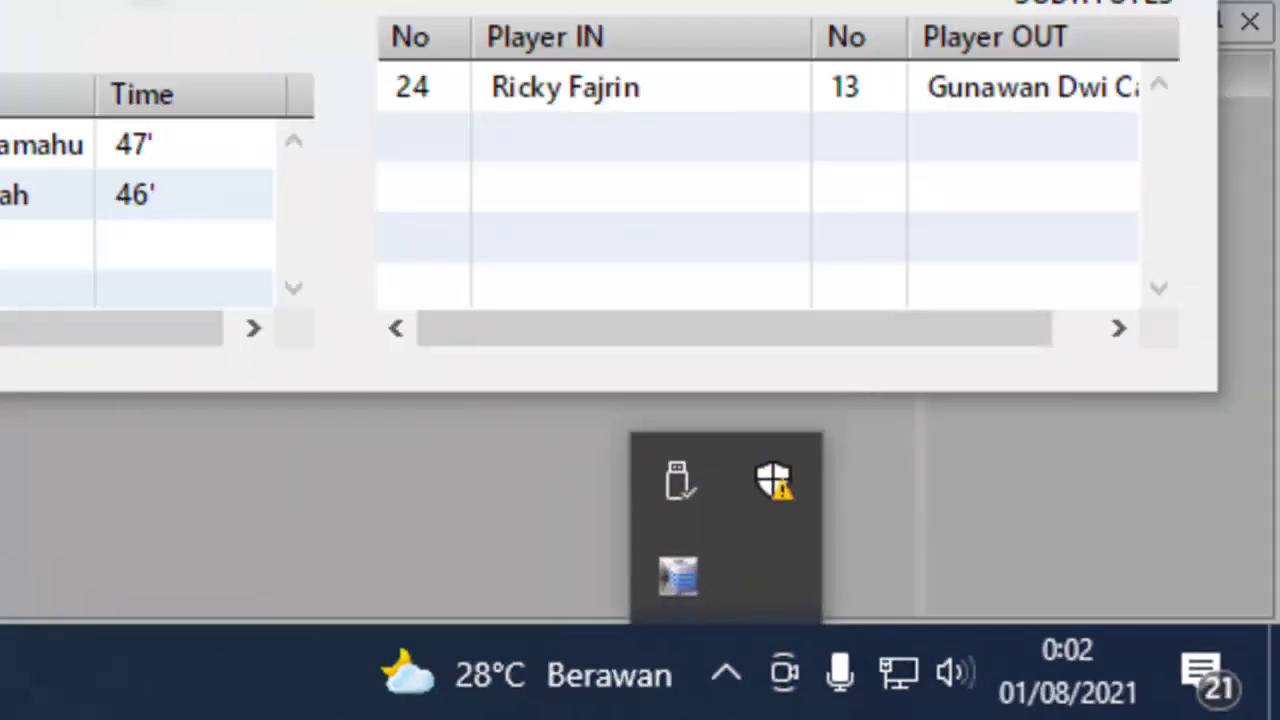
Step: Play the Person ID graphic for Persib Bandung's number 3, replace it with number 66, and take the graphic off air
click(908, 257)
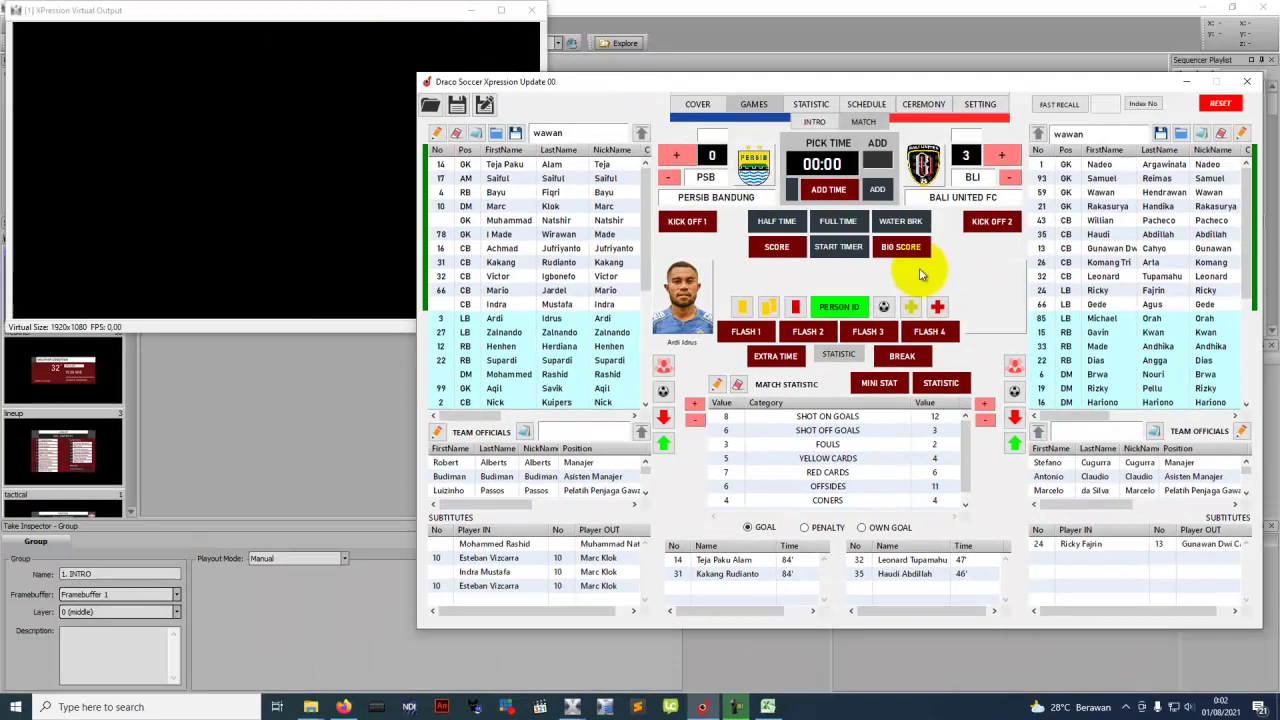
click(834, 307)
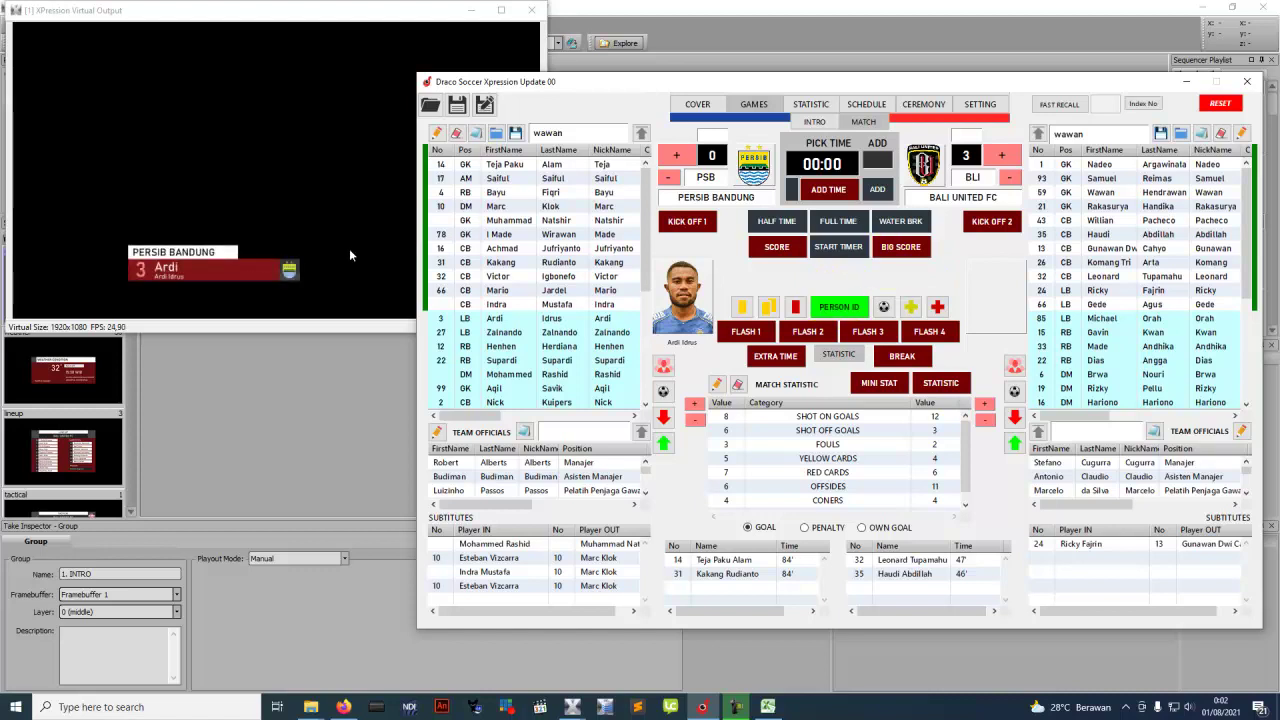
click(497, 290)
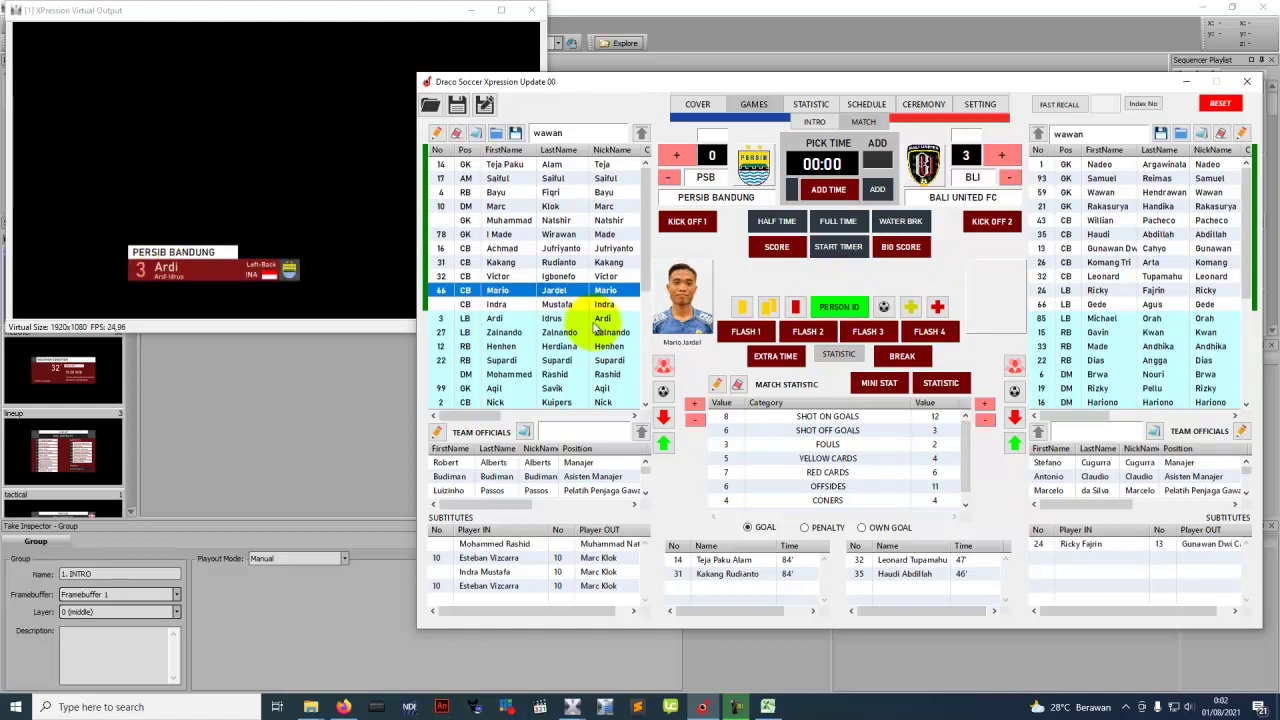
click(840, 307)
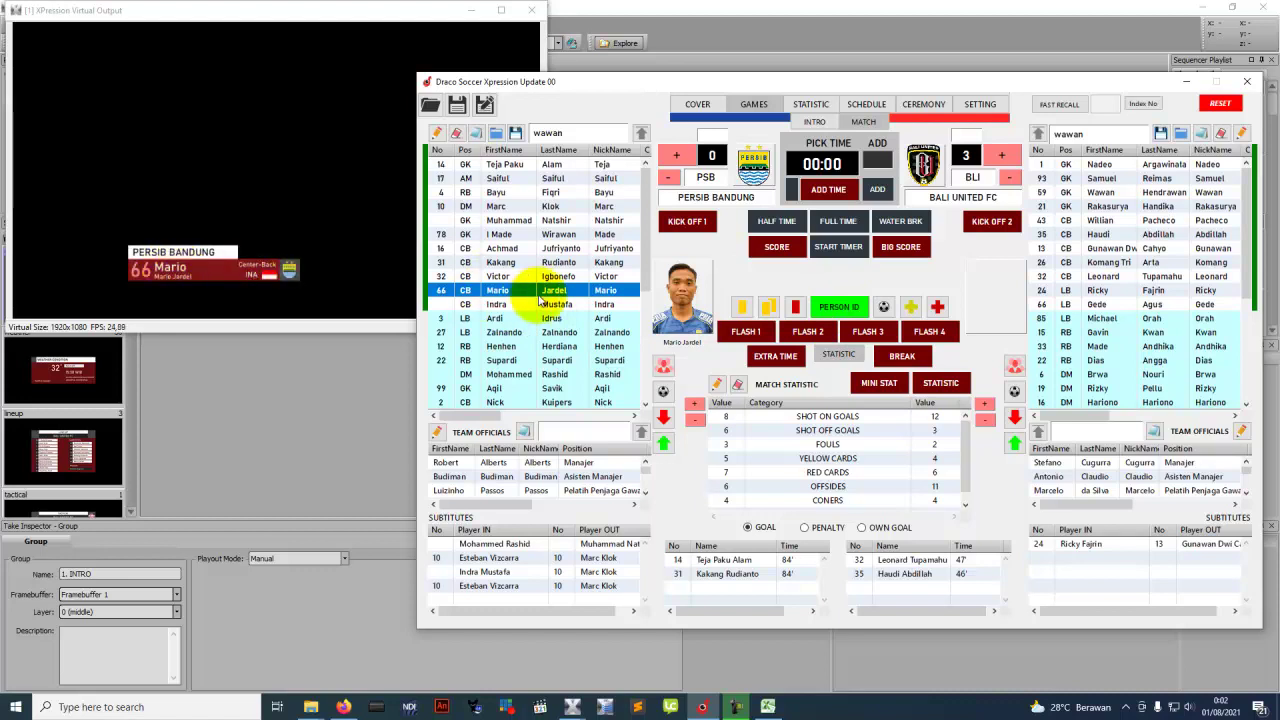
click(838, 307)
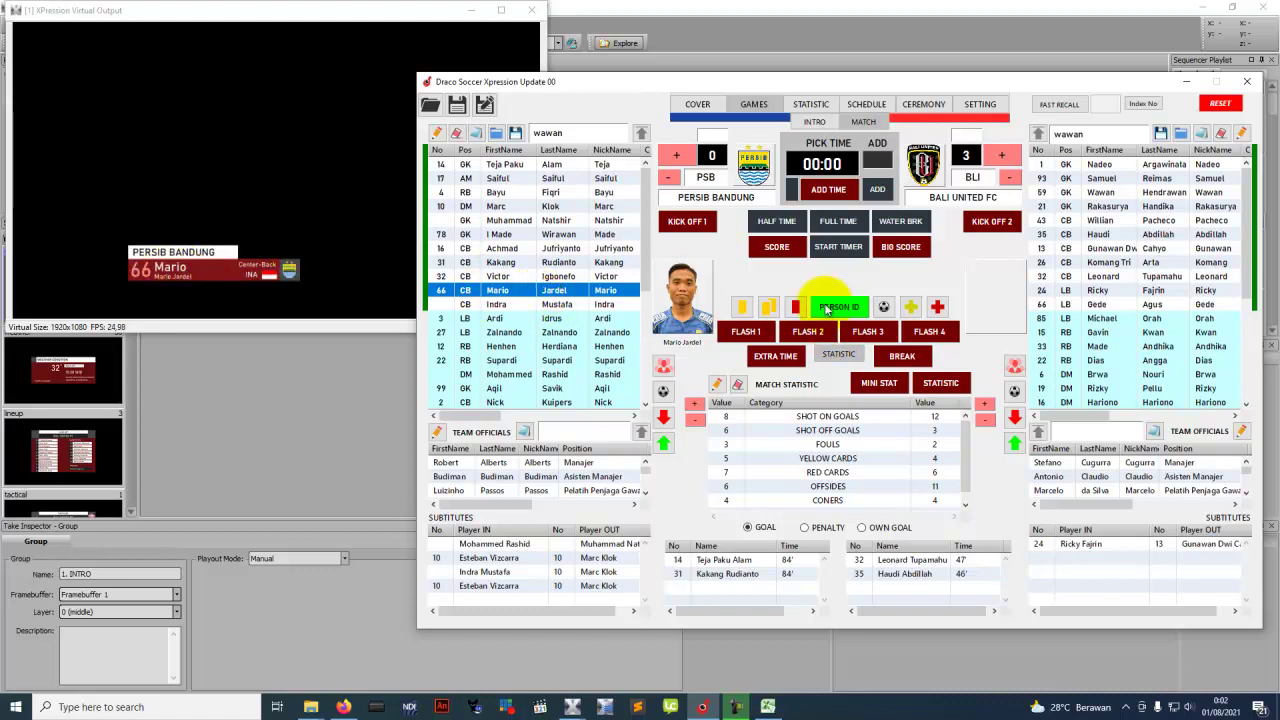
Step: Start the match timer and put the Score graphic on air, moving the Draco window to overlap the Virtual Output
click(832, 247)
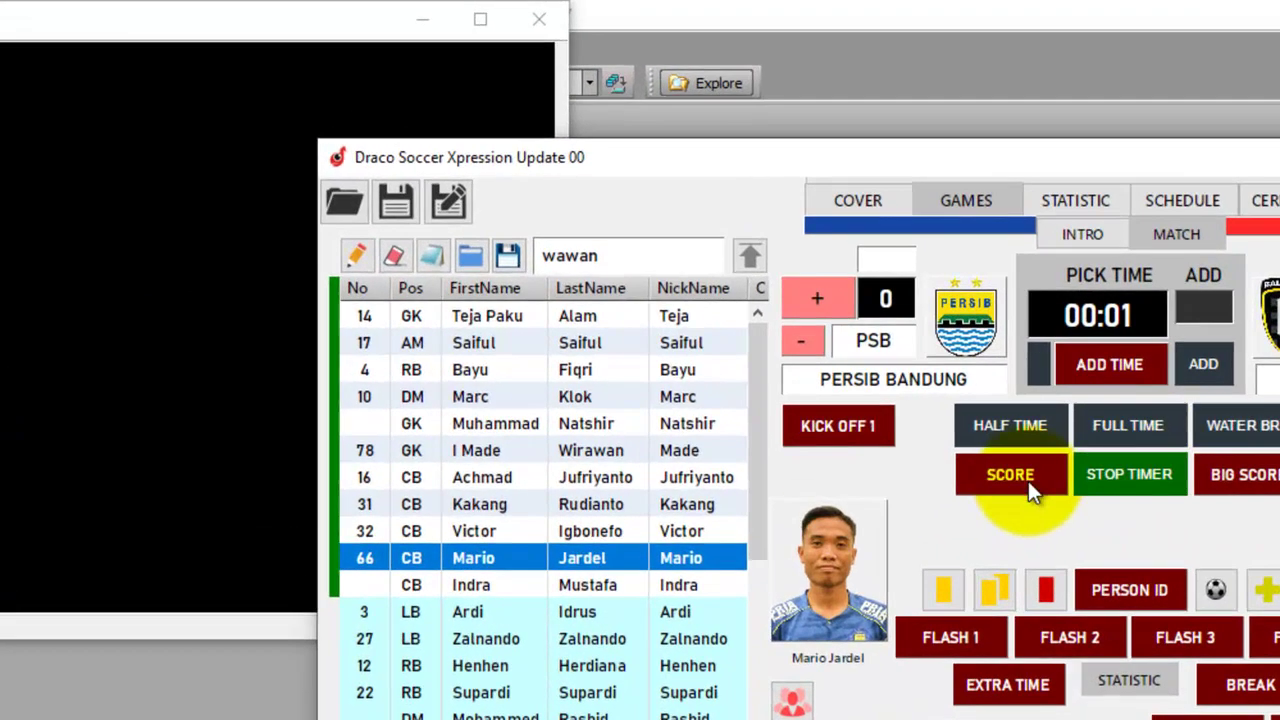
click(921, 388)
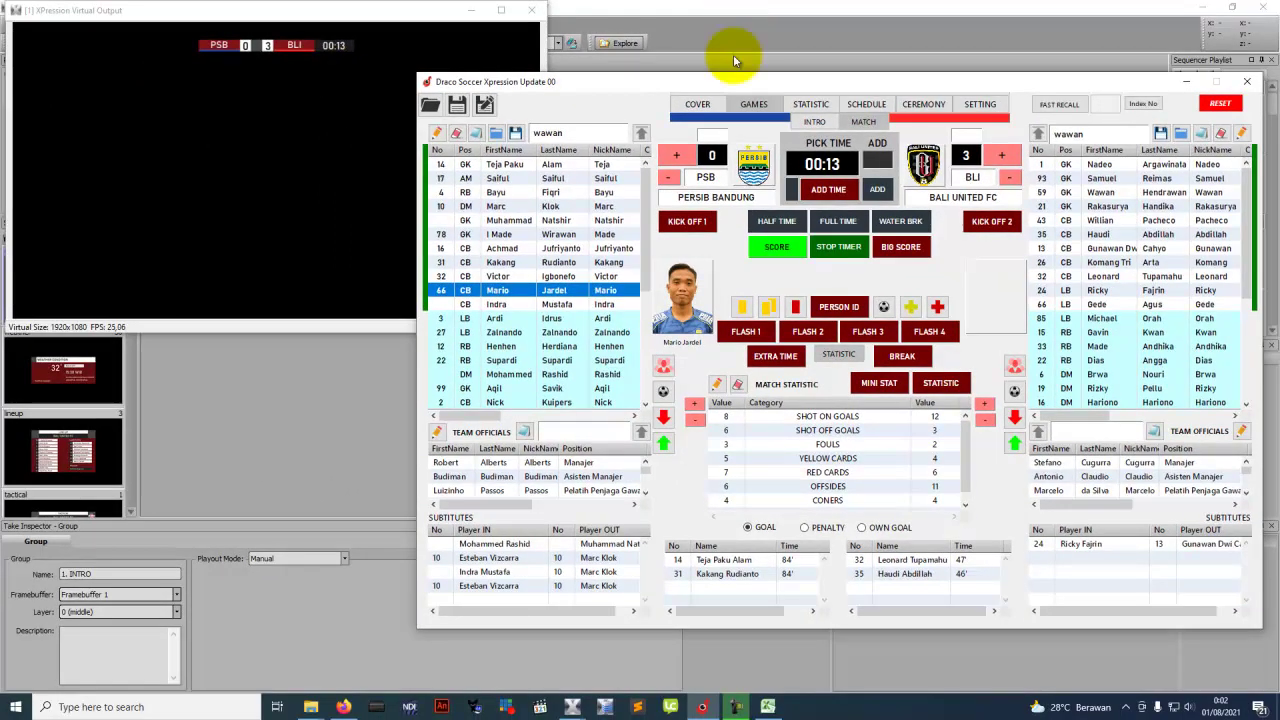
drag(728, 87, 593, 95)
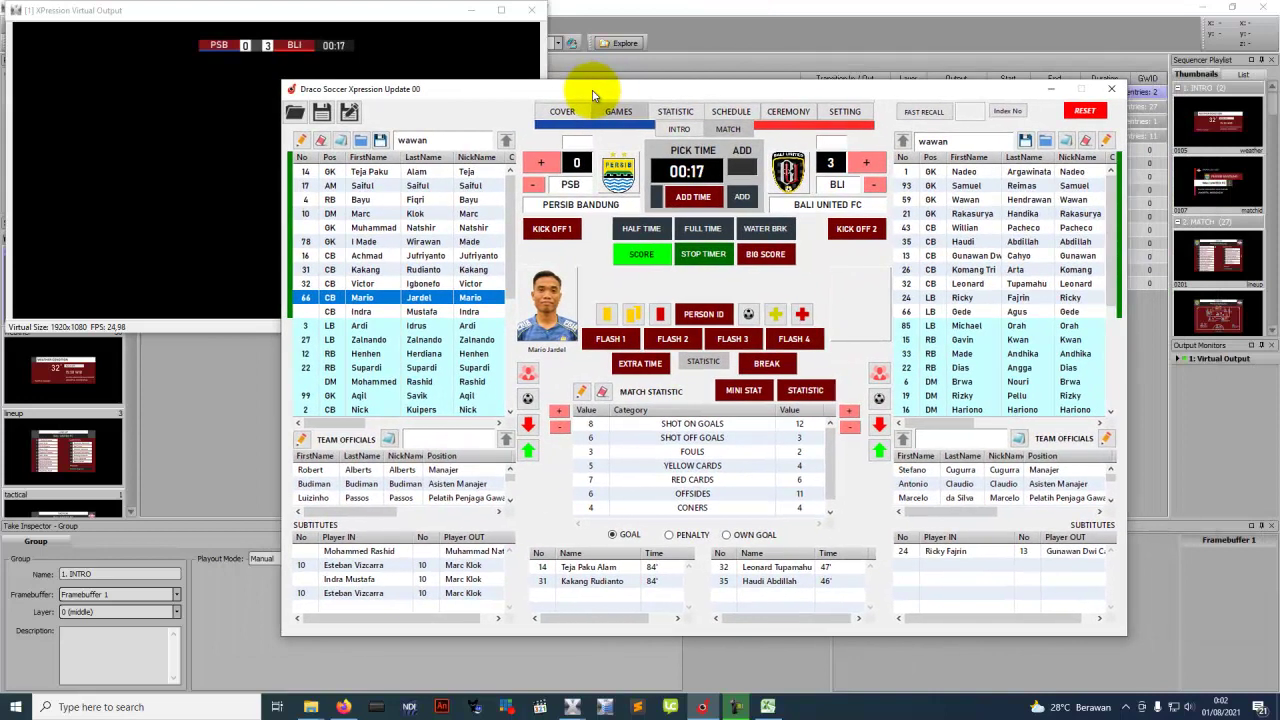